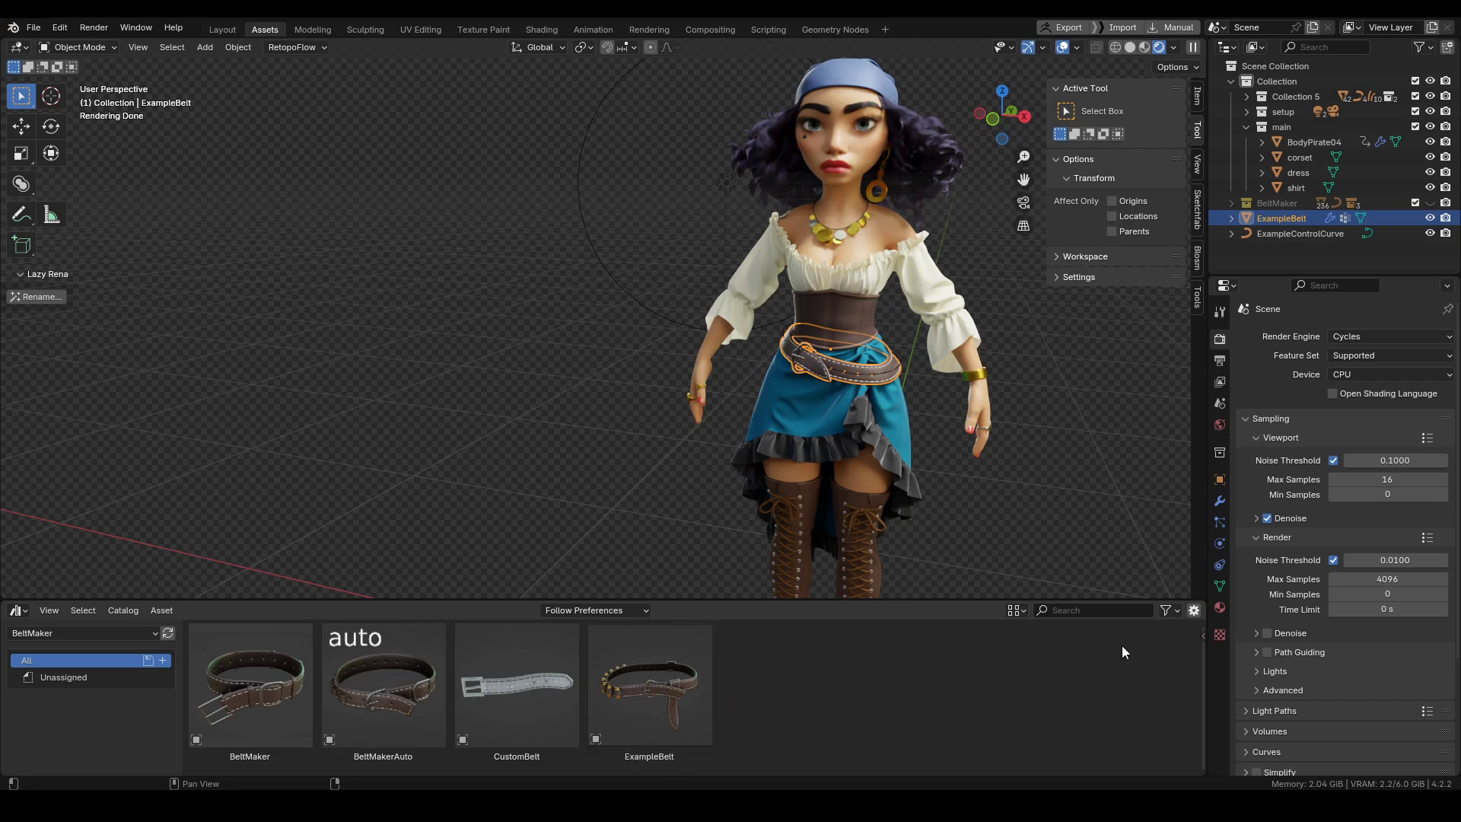
Switch the viewport to solid shading and show the ExampleBelt's modifier settings.
key(z)
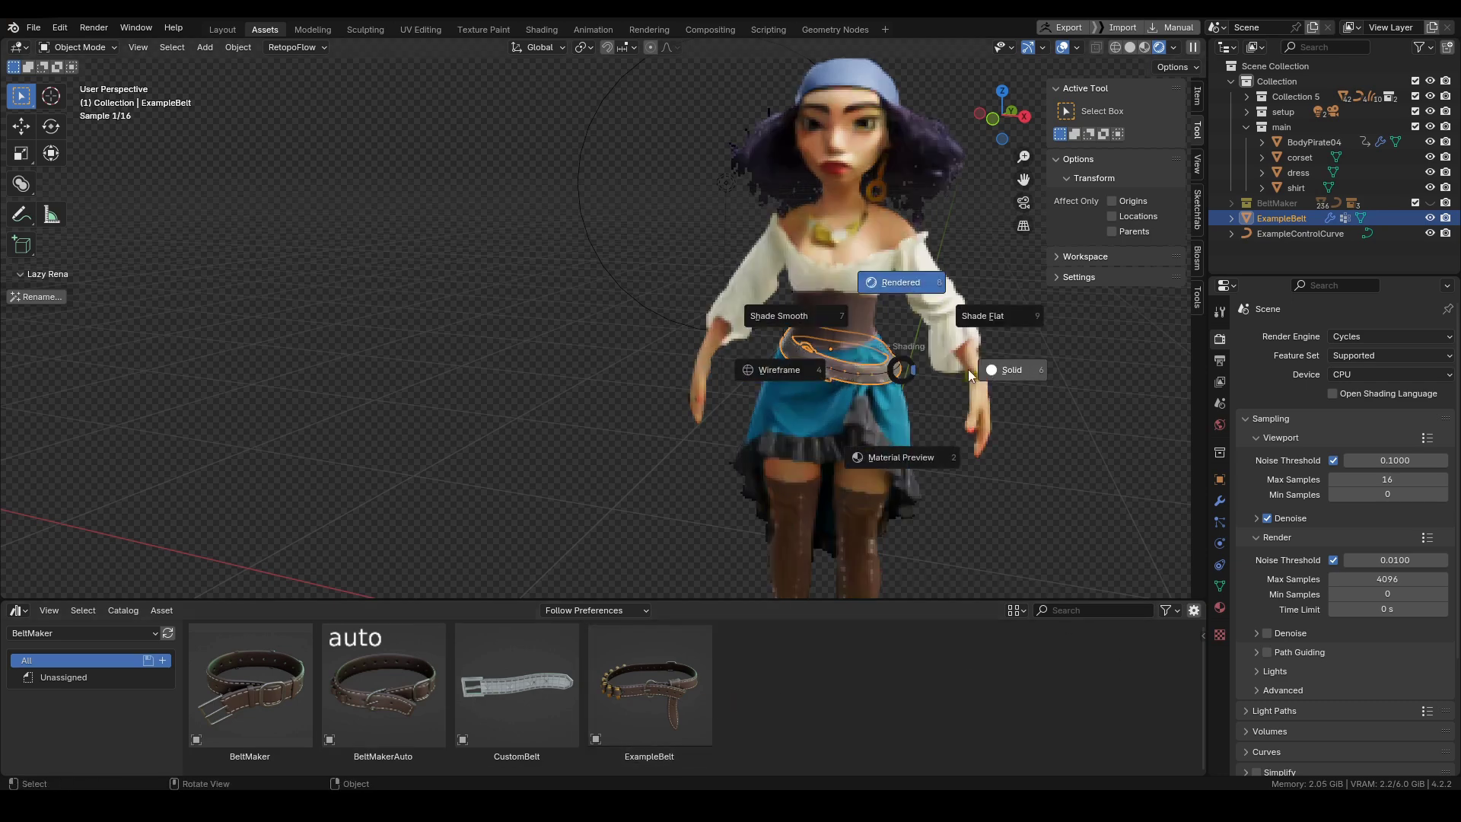
click(1013, 370)
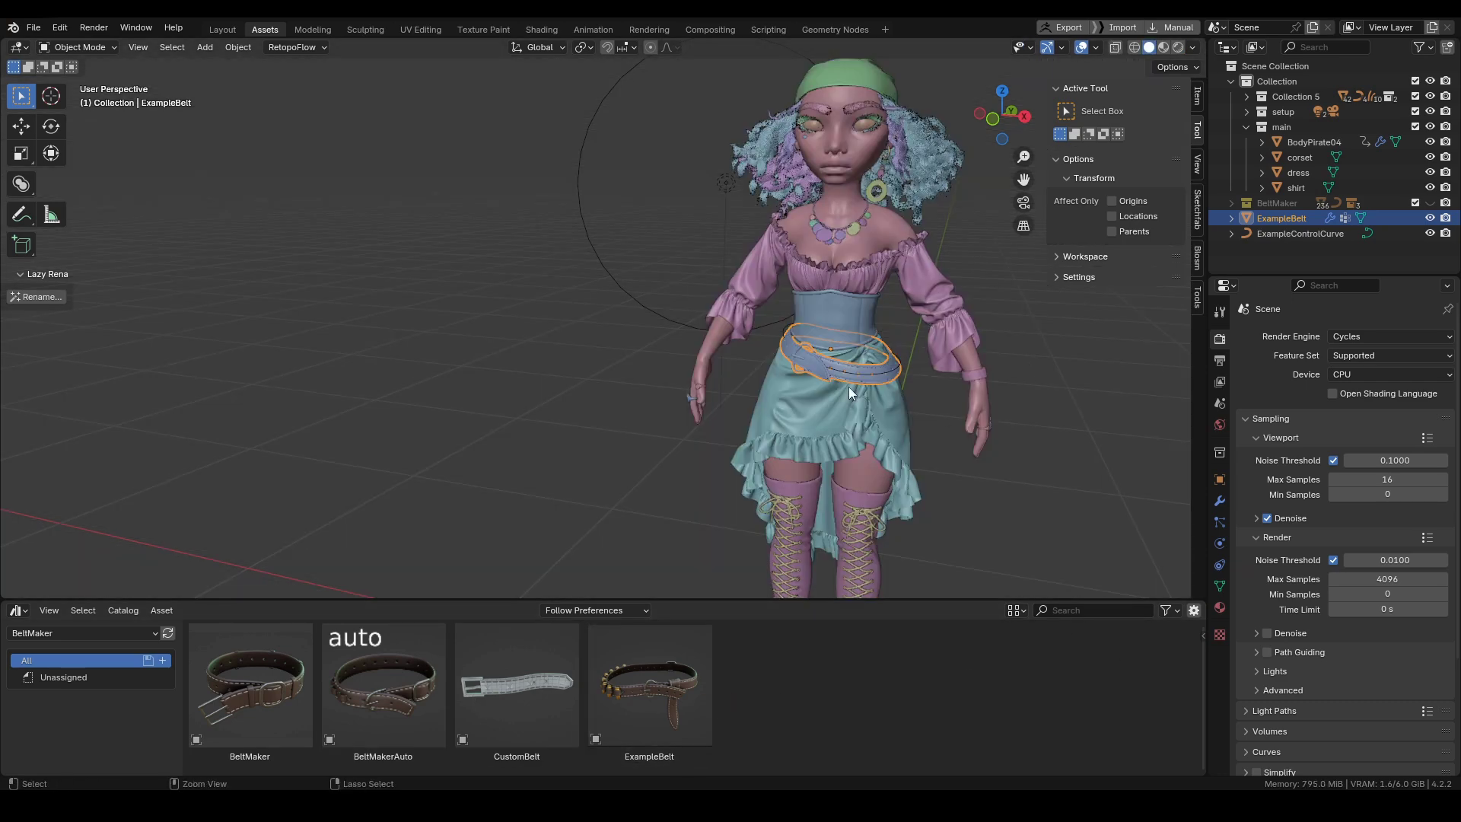
ctrl+middle_drag(848, 387, 1090, 408)
click(1219, 502)
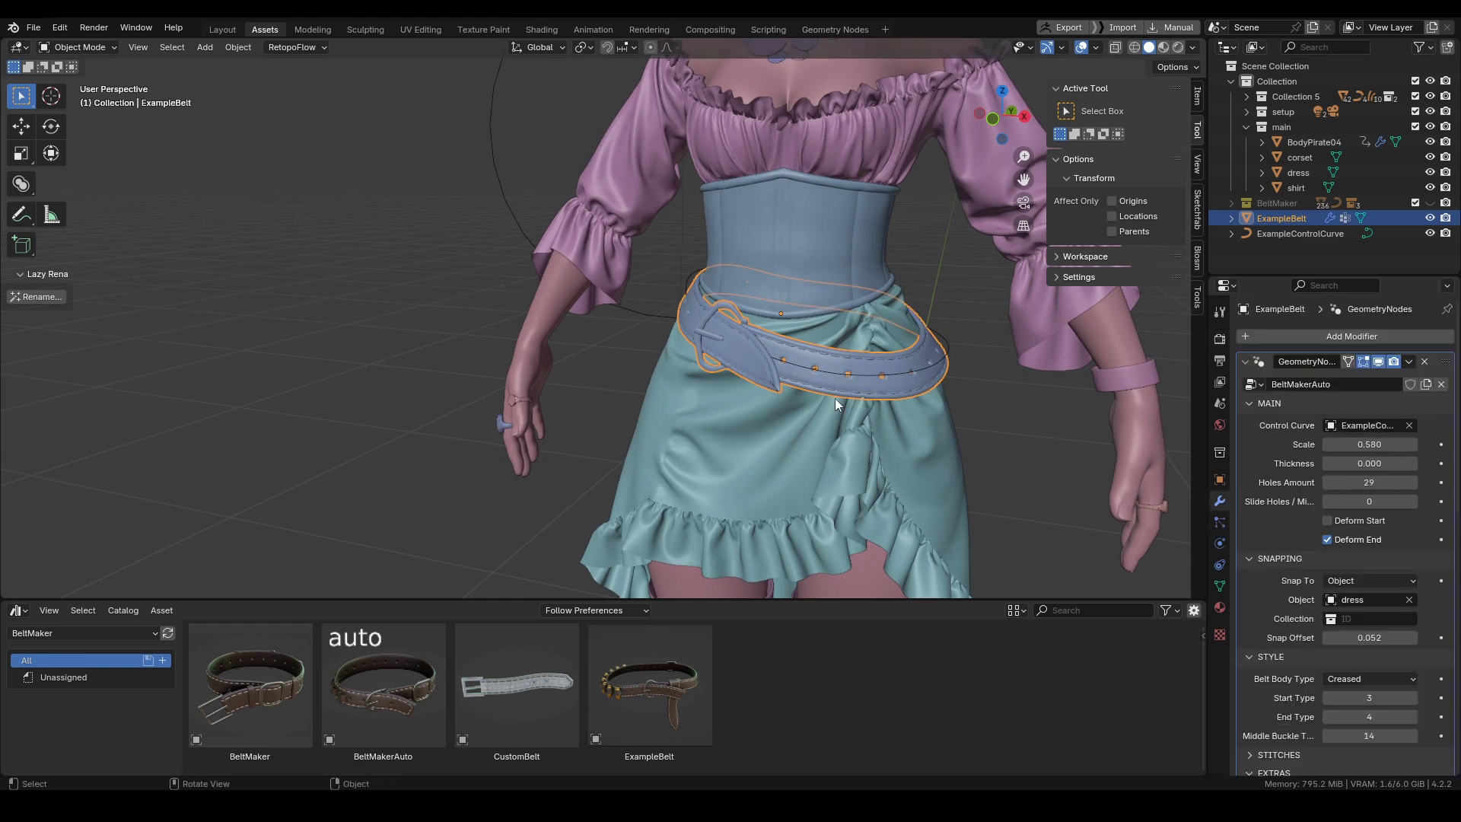
shift+middle_drag(834, 399, 821, 427)
ctrl+middle_drag(845, 482, 851, 464)
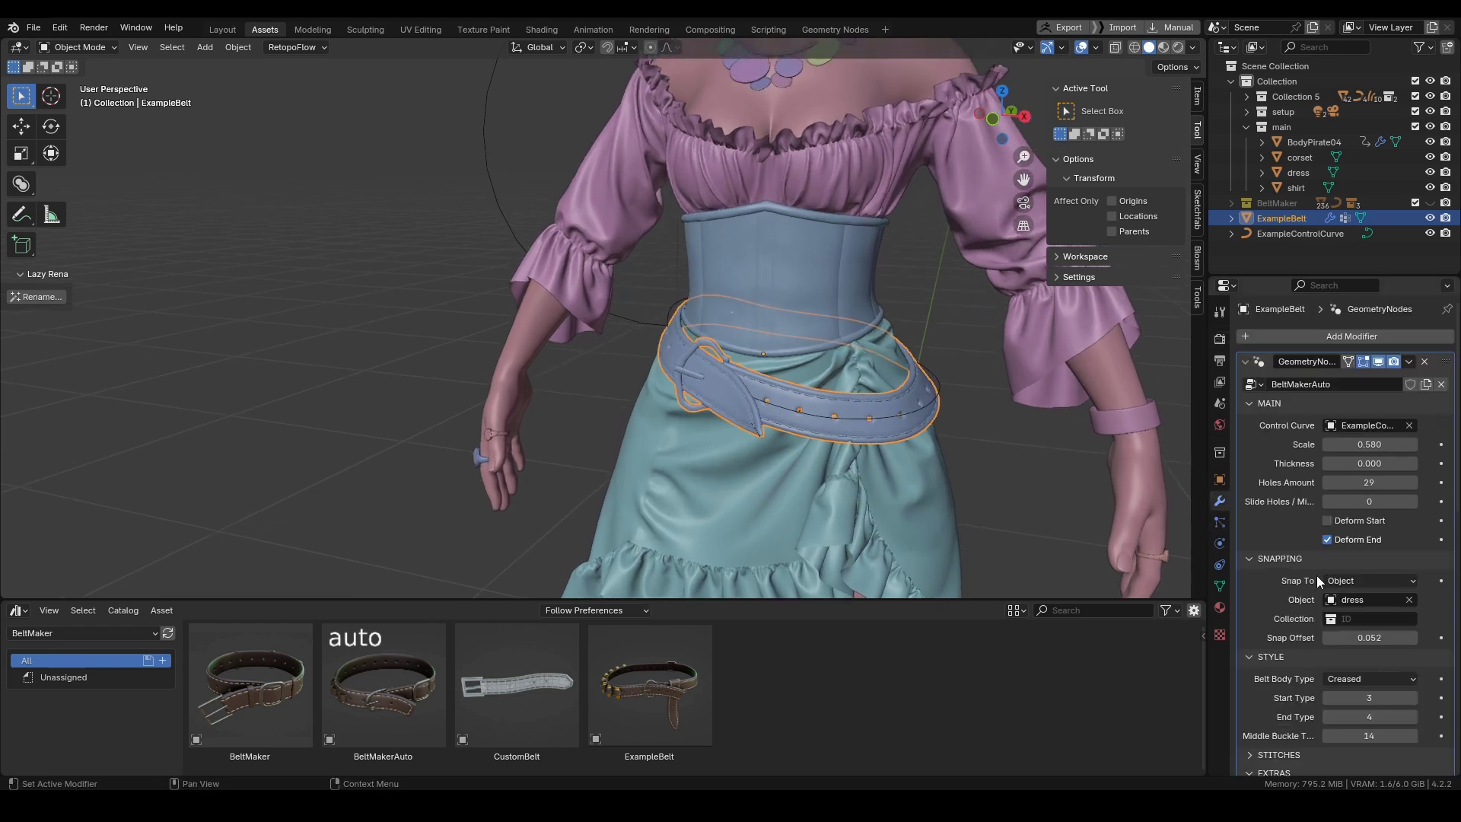
Pin the ExampleBelt's BeltMakerAuto modifier settings so they stay shown for other selections.
scroll(1309, 595, down, 1)
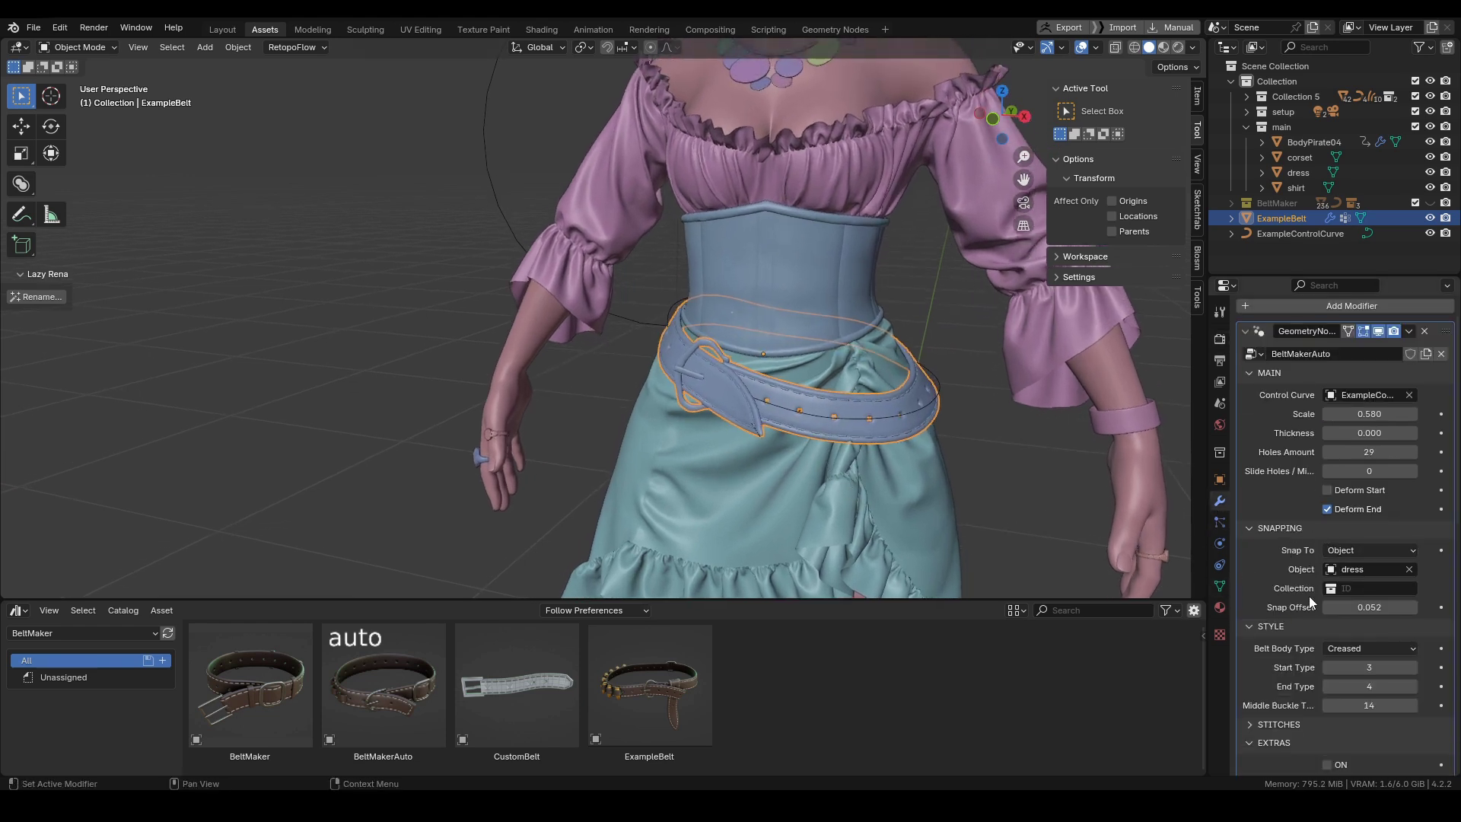
scroll(1402, 407, up, 1)
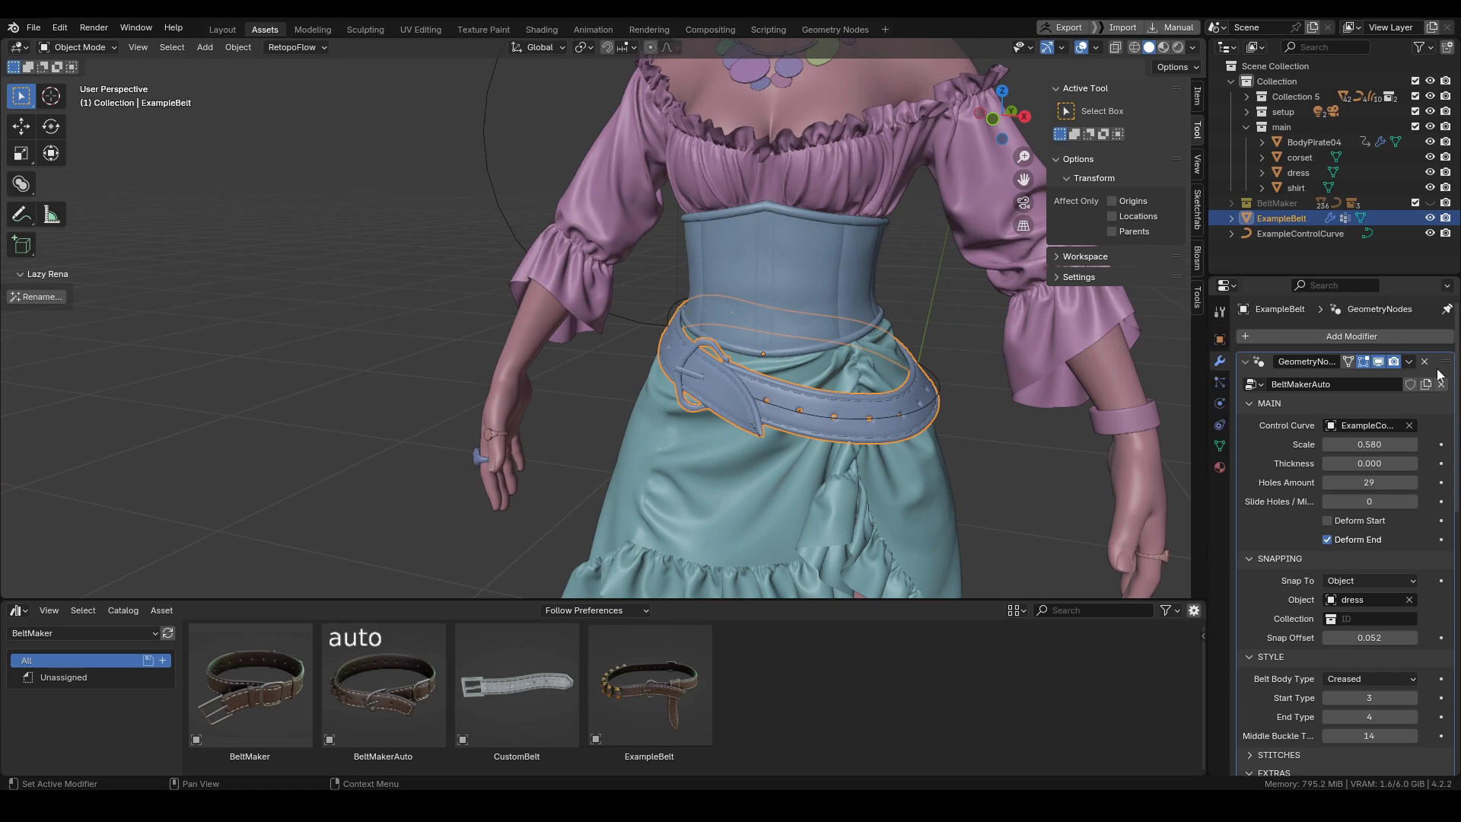
scroll(1330, 612, down, 1)
Enter Edit Mode on the belt's control curve and reposition its control point beside the hip at the back of the waist.
click(808, 421)
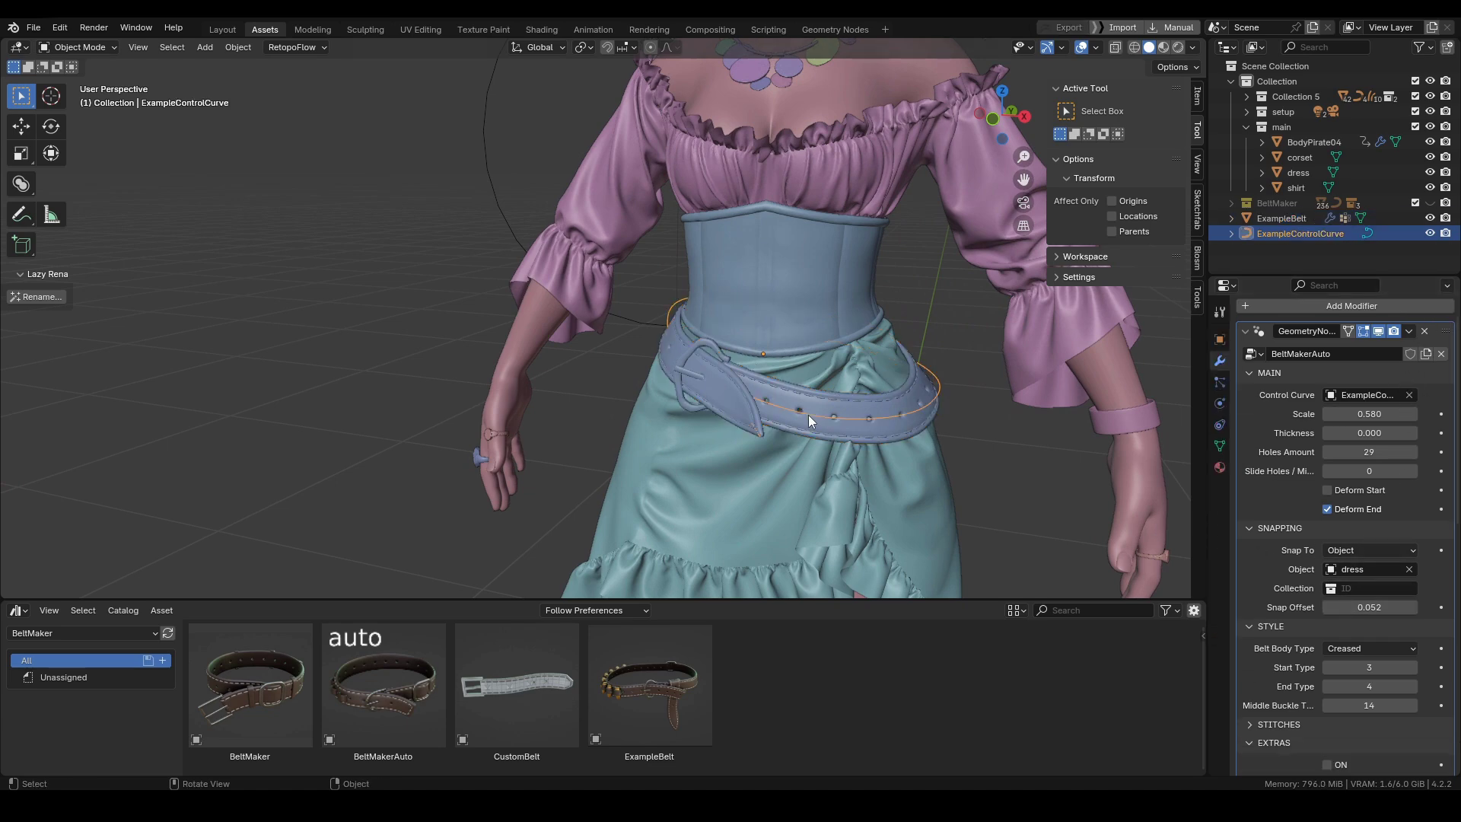
middle_drag(808, 421, 747, 450)
key(ctrl+Tab)
click(840, 418)
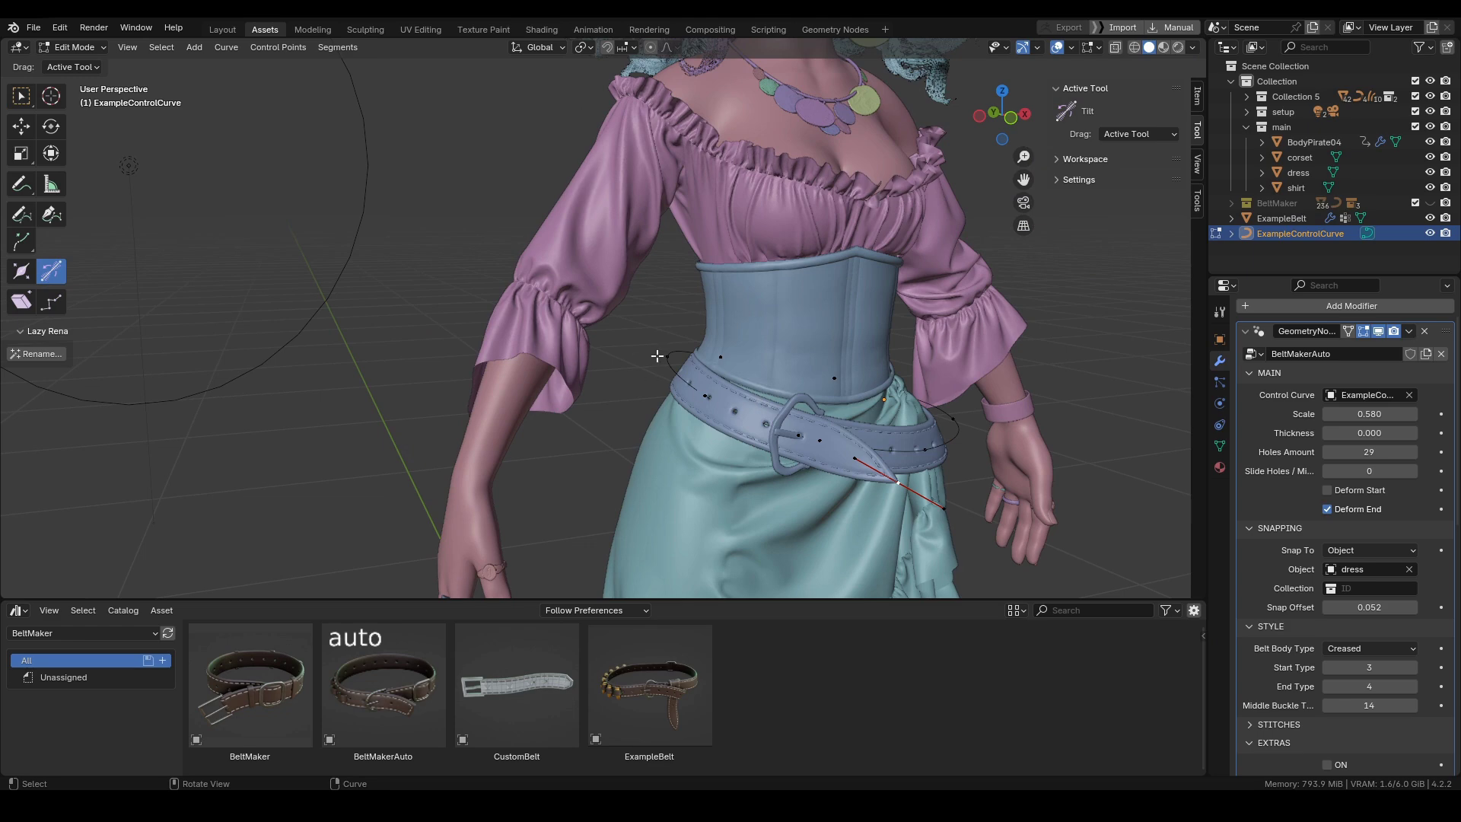
middle_drag(840, 417, 807, 430)
key(g)
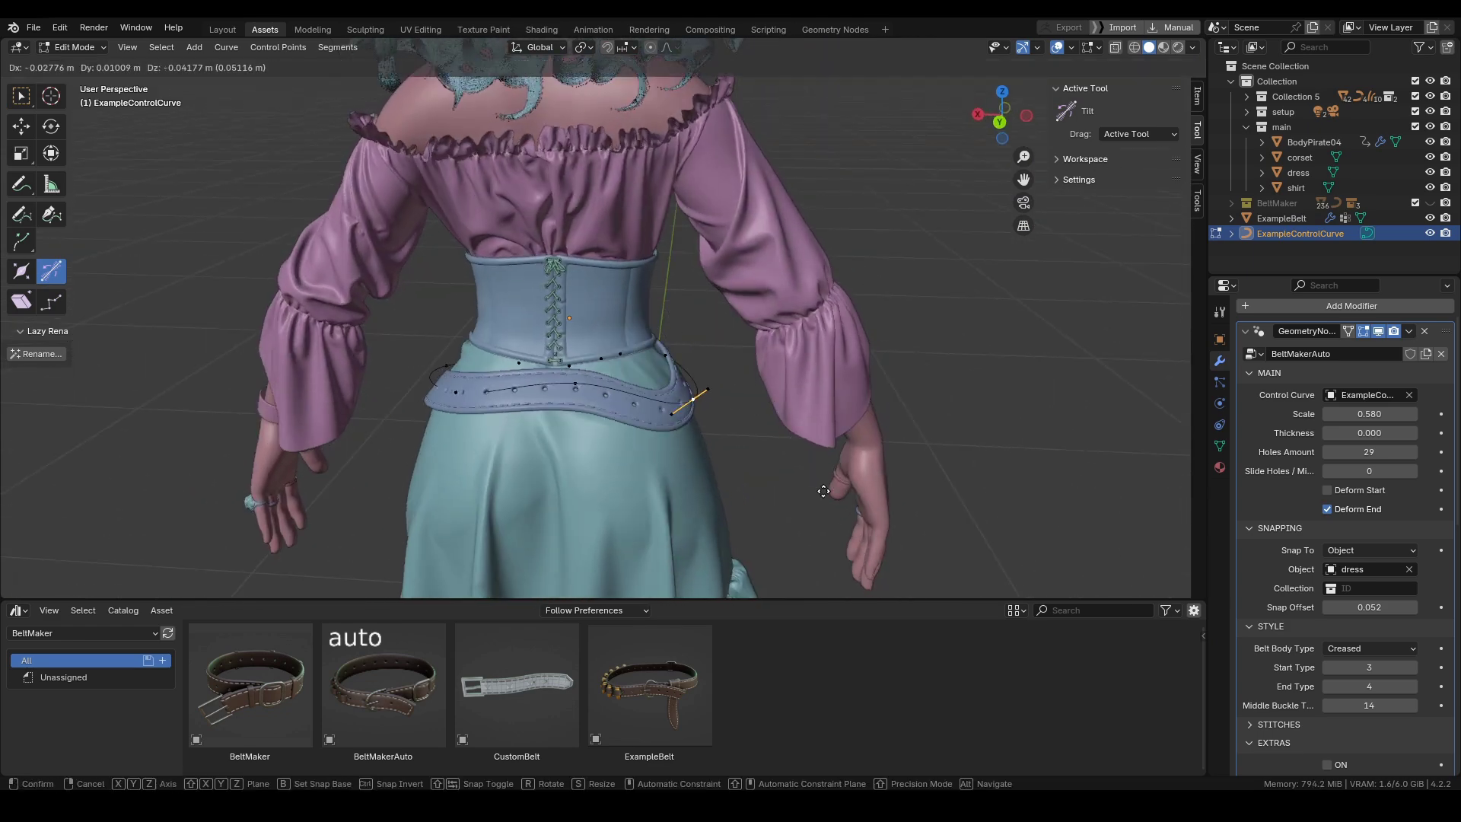
click(793, 408)
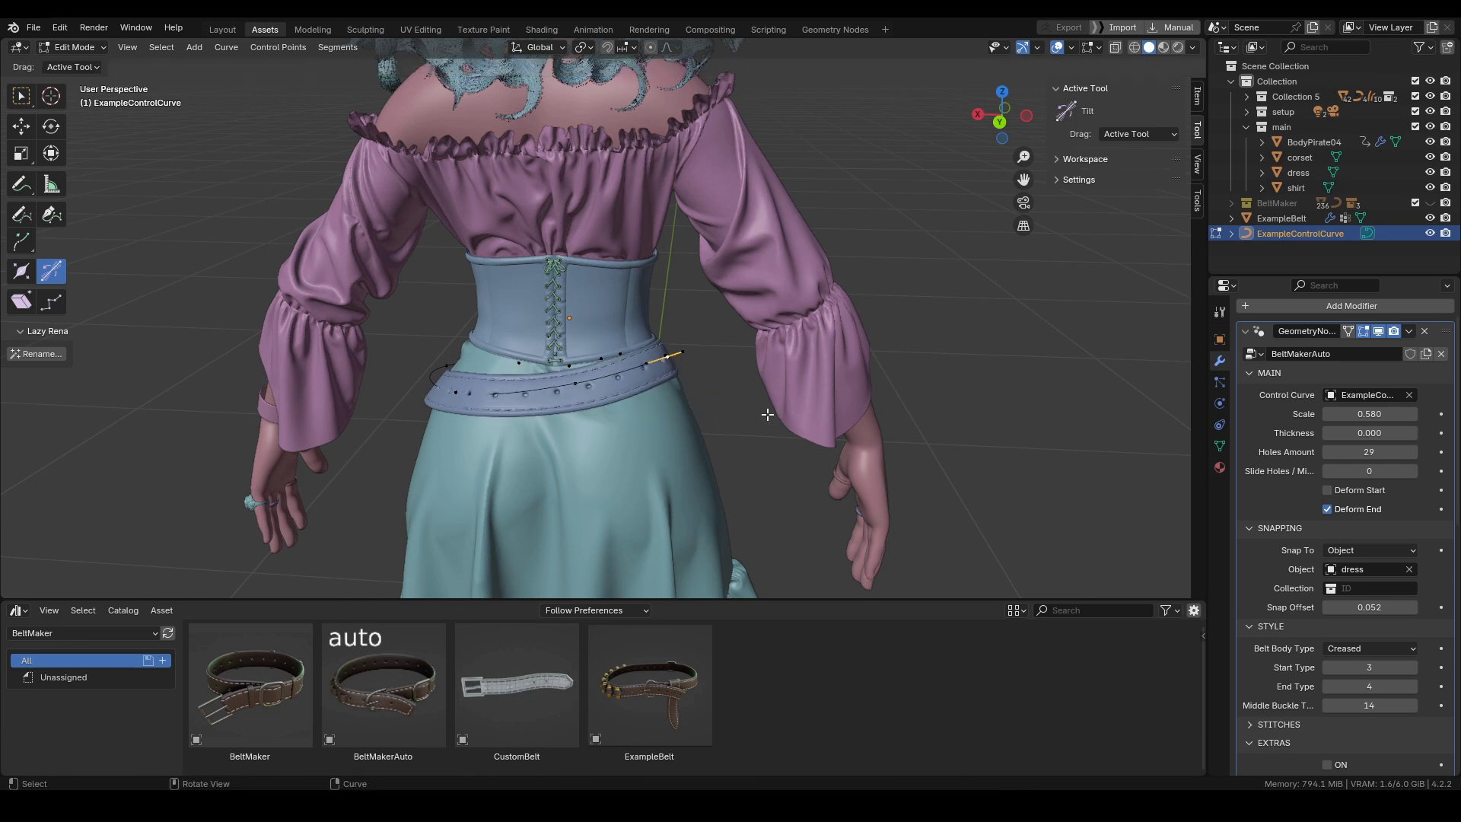
Pull the control point at the belt's tip down over the front of the dress and change its handle type.
middle_drag(770, 415, 718, 350)
click(742, 360)
key(g)
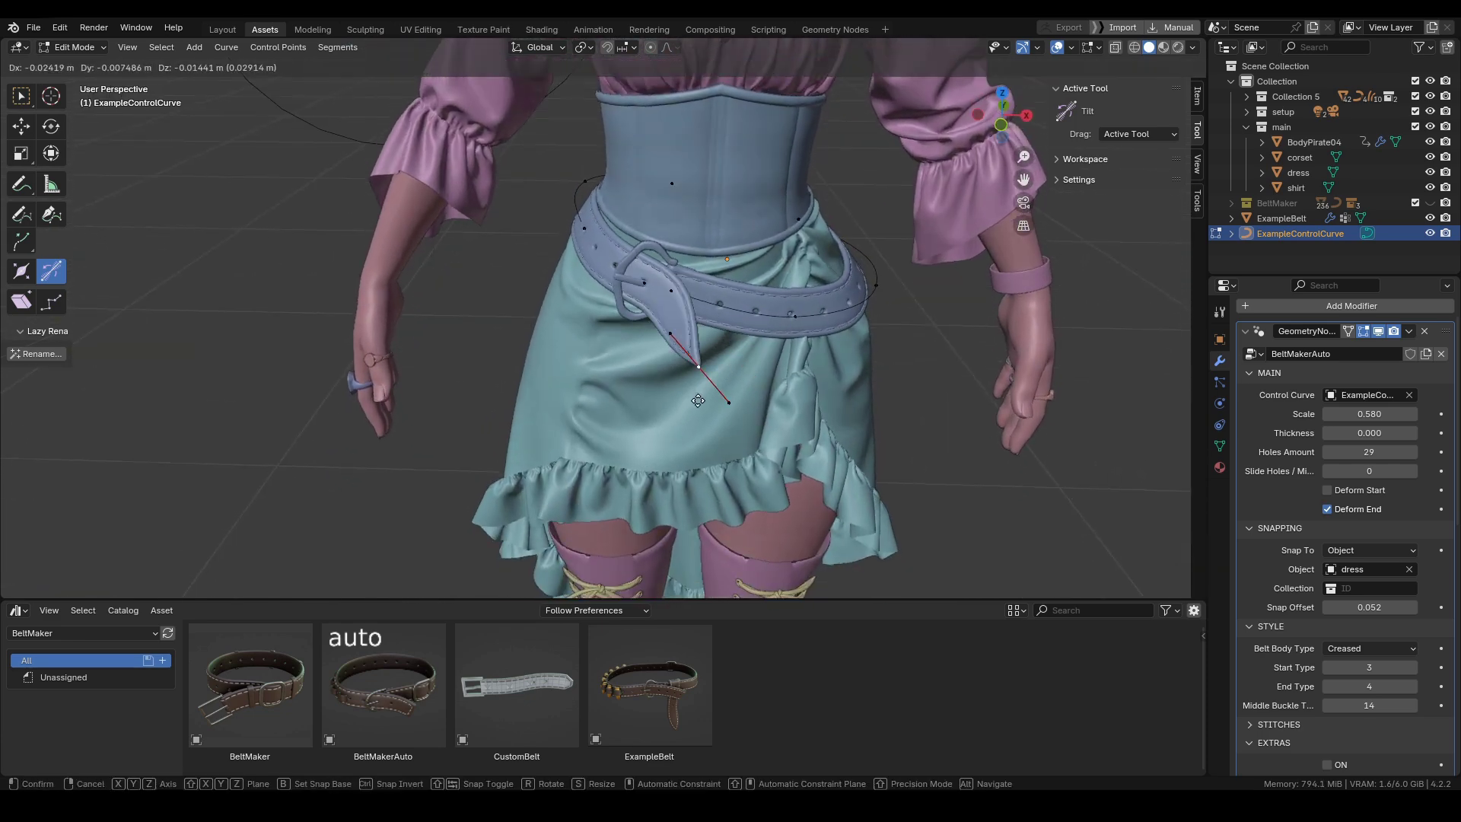
click(700, 421)
middle_drag(700, 421, 790, 417)
key(v)
click(720, 344)
key(g)
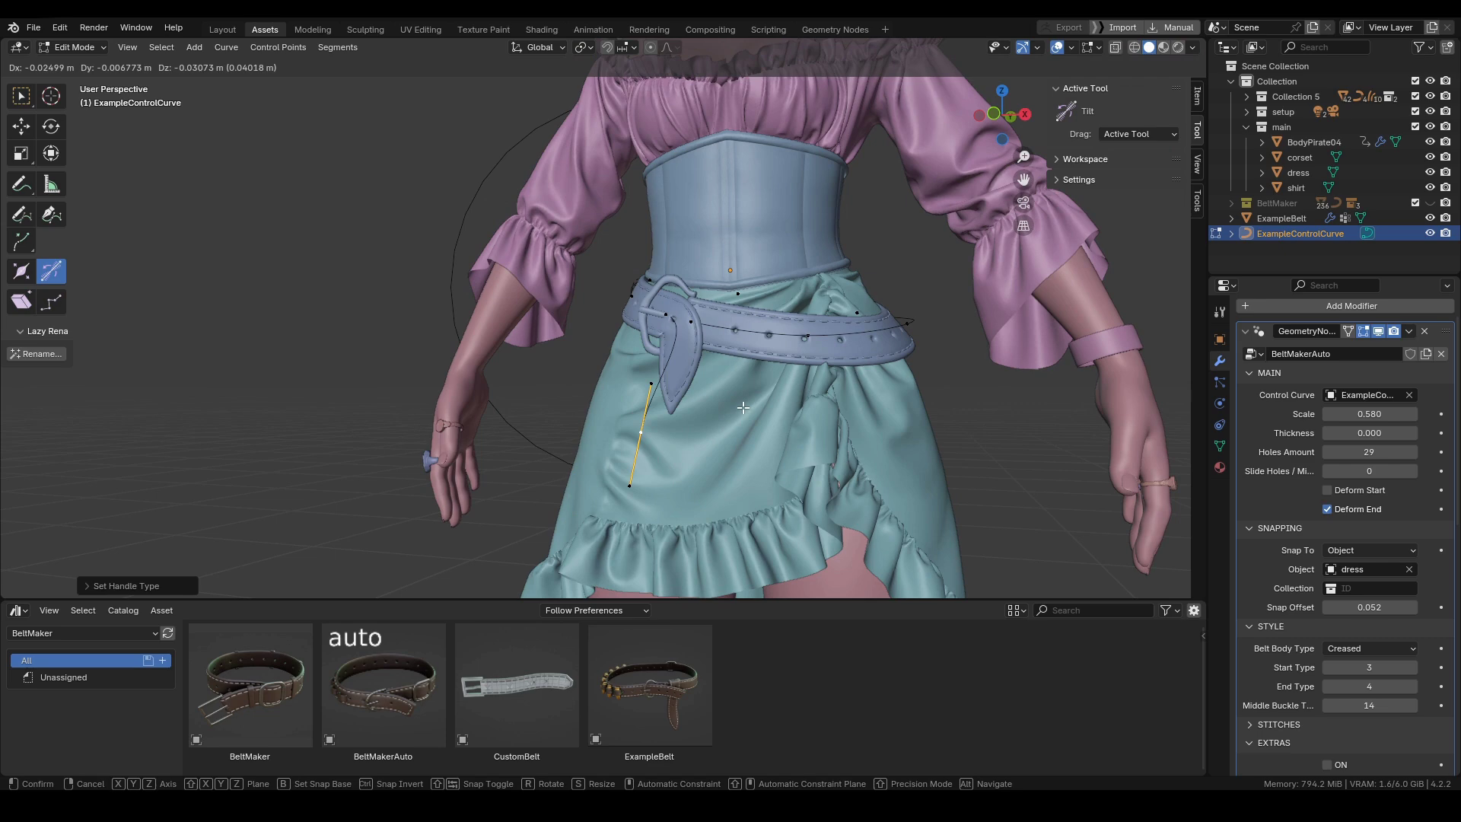
click(712, 403)
Set the belt tip control point's handles to Free and reposition the point on the dress.
middle_drag(712, 403, 709, 429)
key(v)
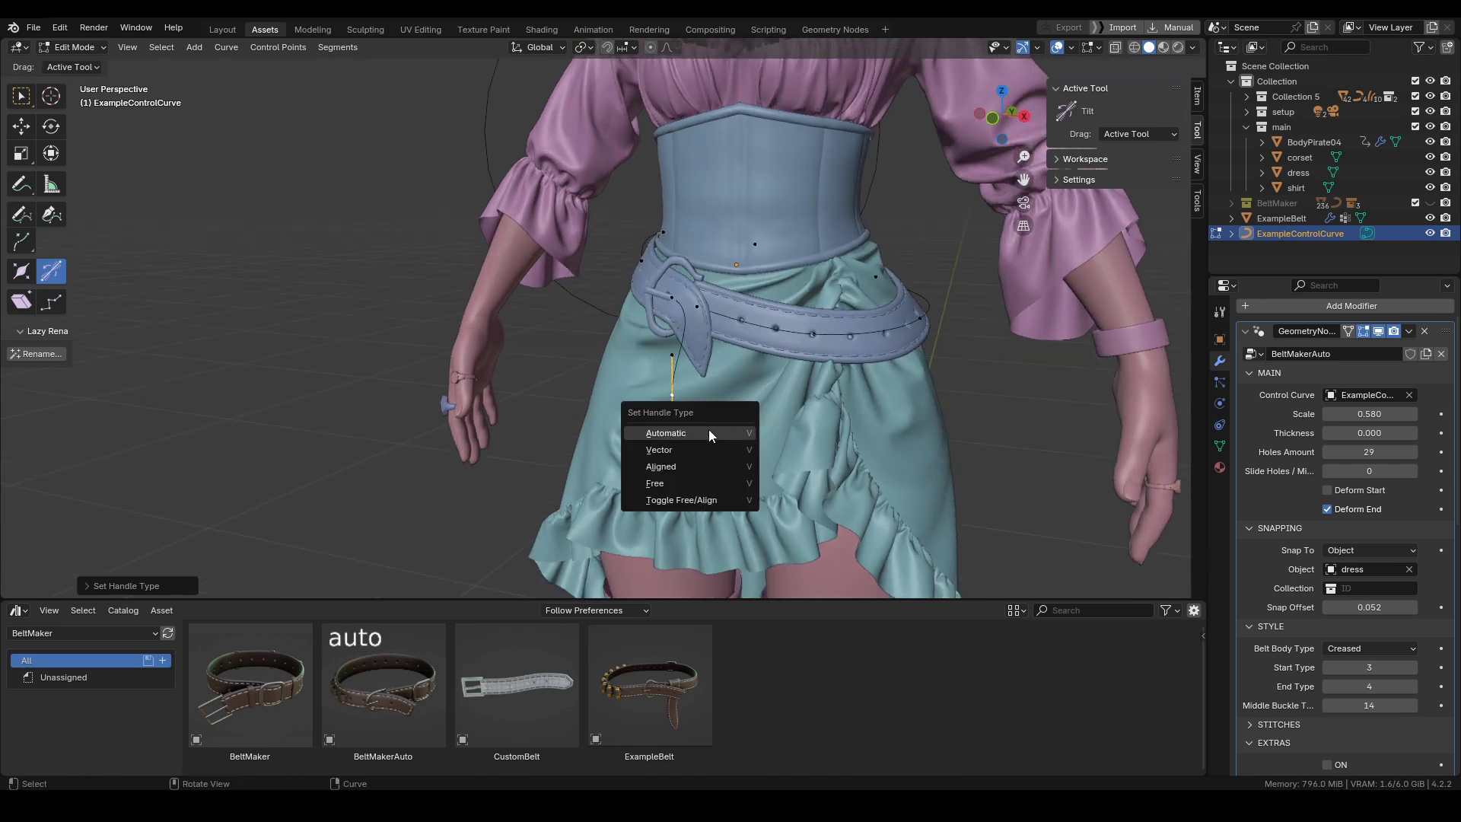
click(665, 483)
middle_drag(665, 484, 843, 426)
key(g)
click(813, 423)
Tilt the control point at the belt's tip to twist the hanging end.
key(ctrl+t)
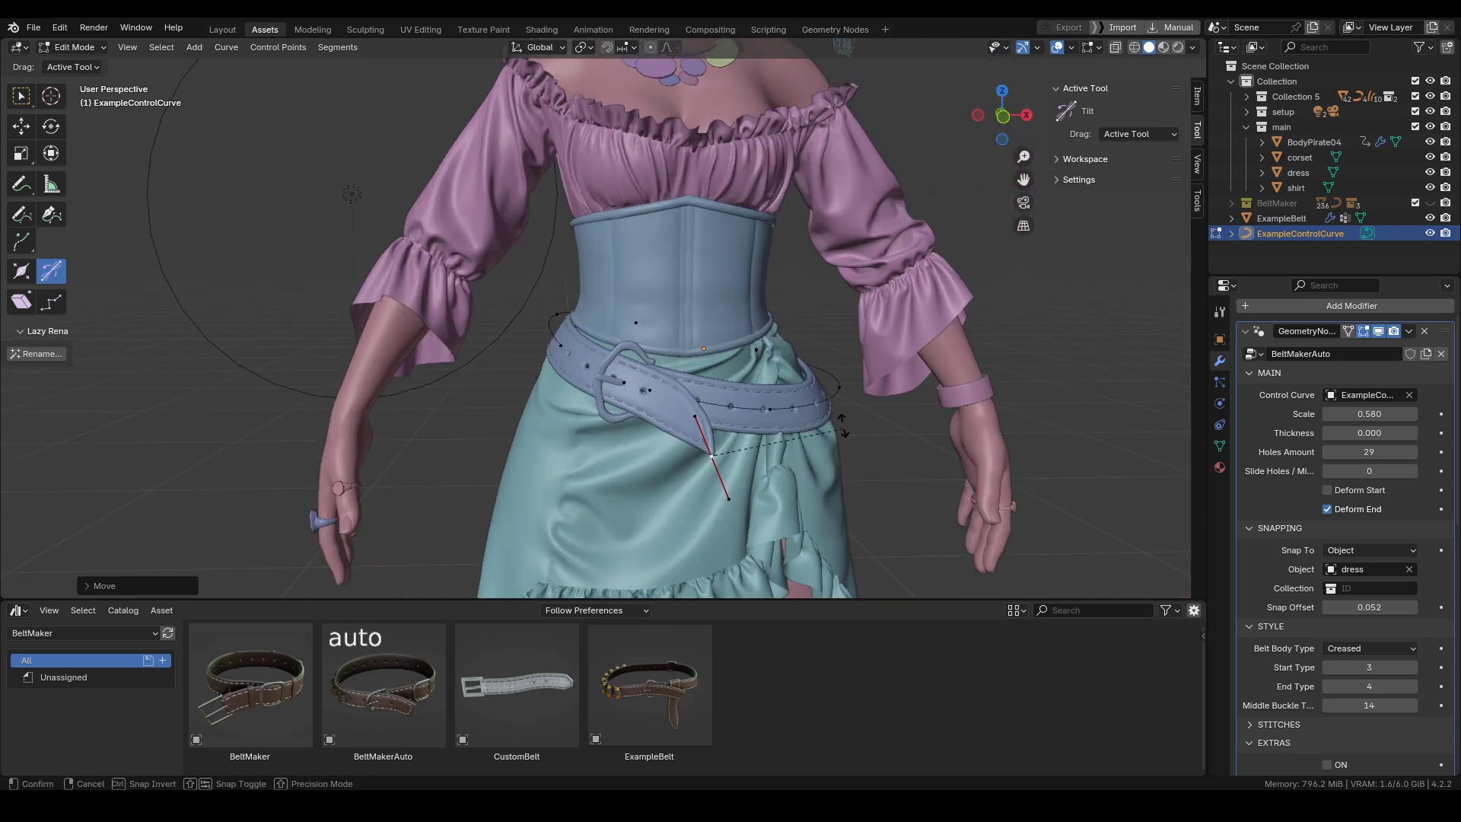
drag(842, 425, 793, 372)
middle_drag(793, 372, 799, 445)
scroll(702, 487, down, 1)
Move and rotate the tip's control point so the belt end lies diagonally over the front strap, and return to Object Mode.
key(g)
click(746, 441)
scroll(746, 442, up, 1)
key(r)
click(749, 382)
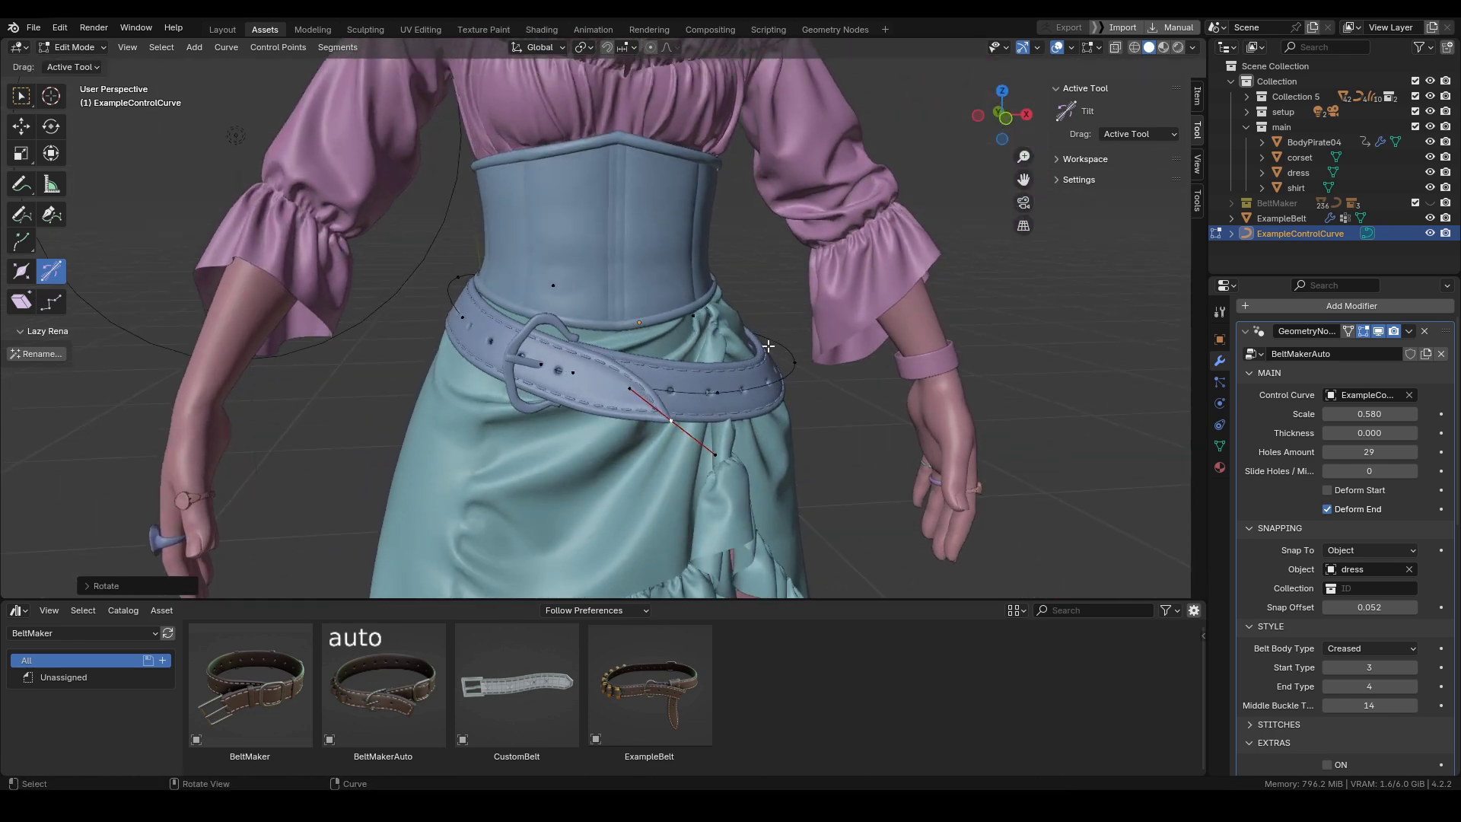
shift+middle_drag(749, 382, 790, 405)
key(ctrl+Tab)
click(711, 405)
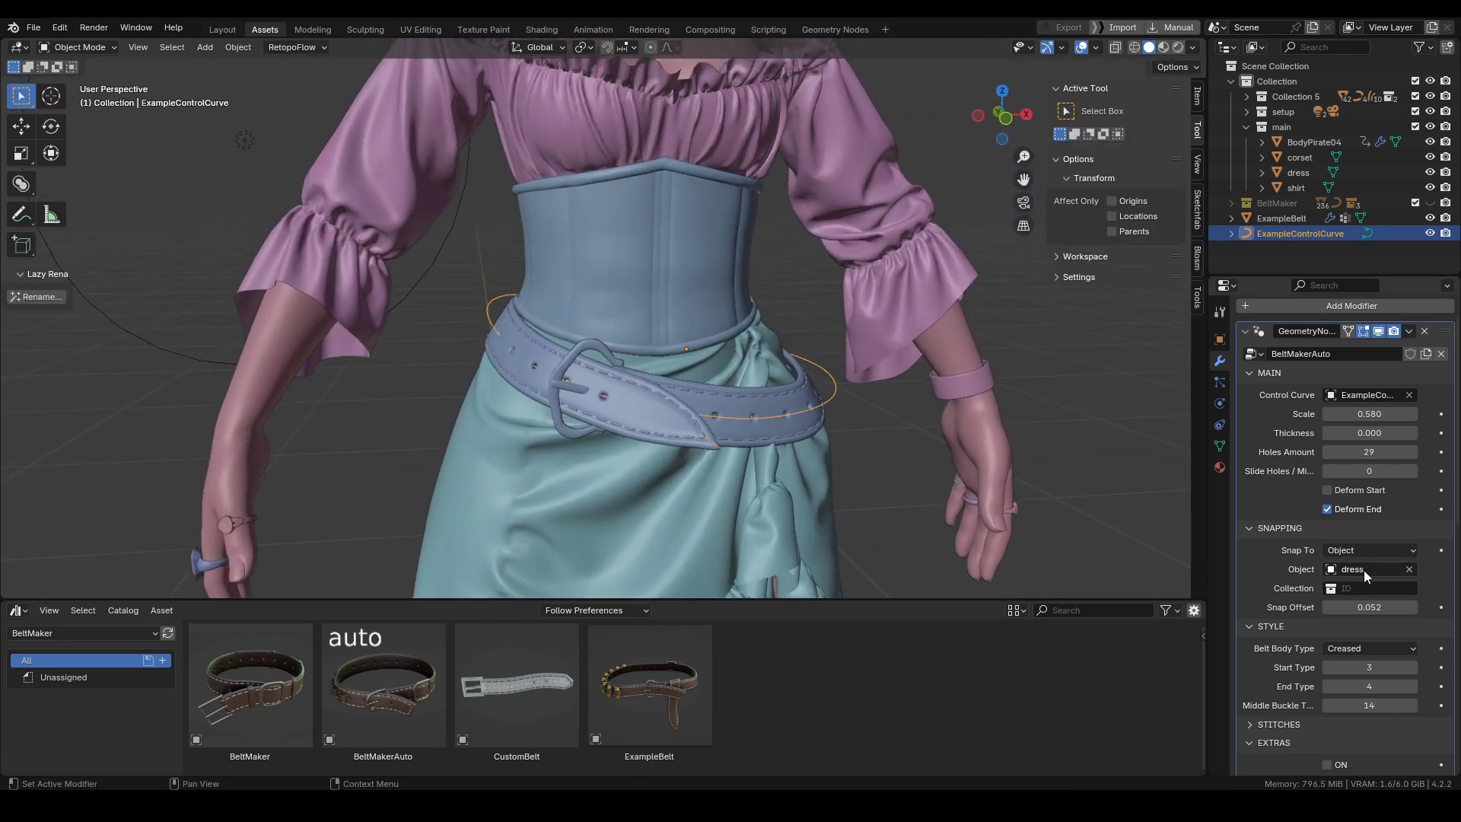
Try raising the control curve's point at the hip beside the buckle up over the corset.
shift+middle_drag(577, 429, 741, 502)
key(ctrl+Tab)
click(794, 406)
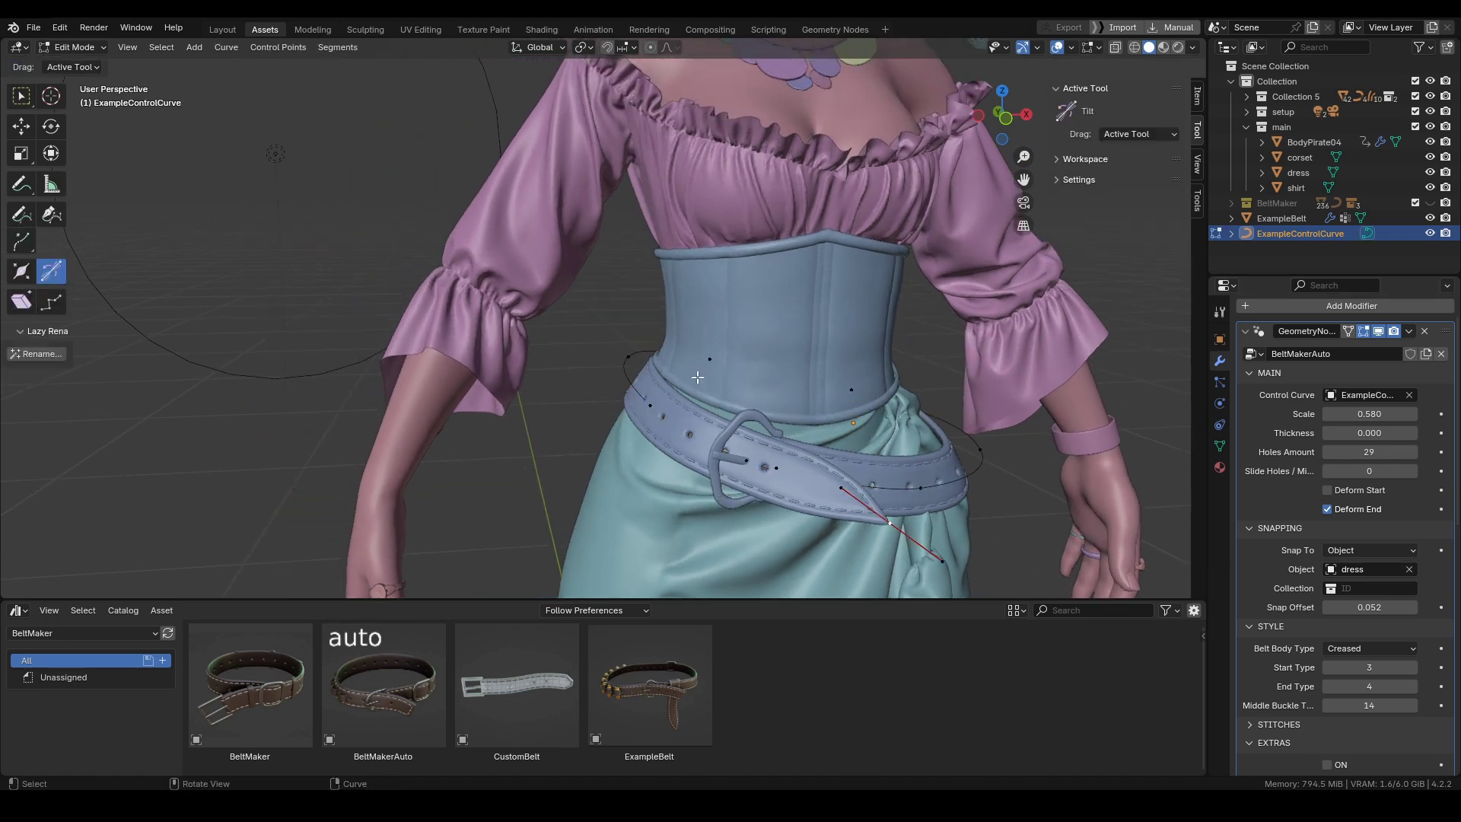
click(632, 361)
middle_drag(674, 428, 704, 411)
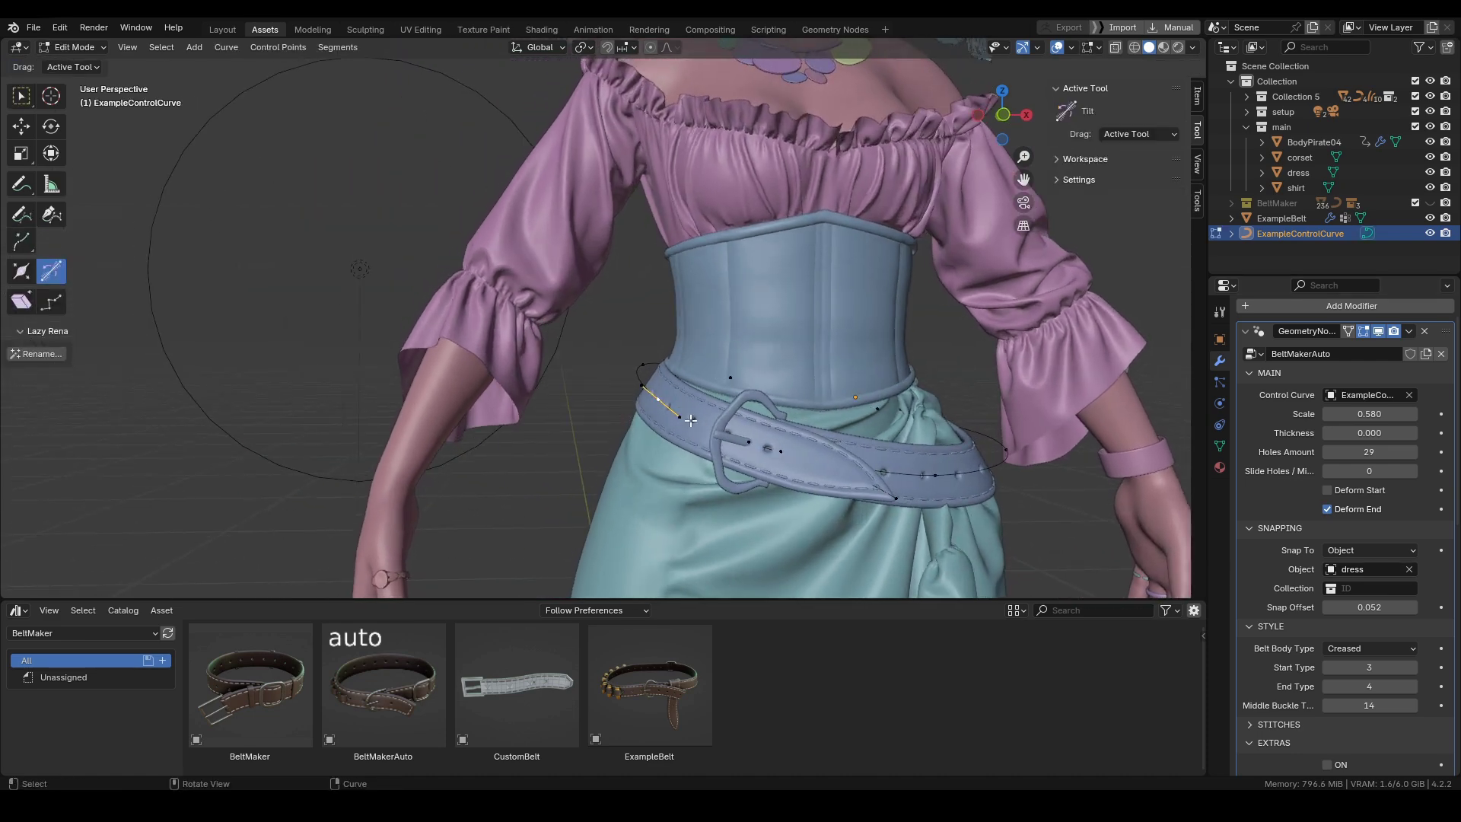
key(g)
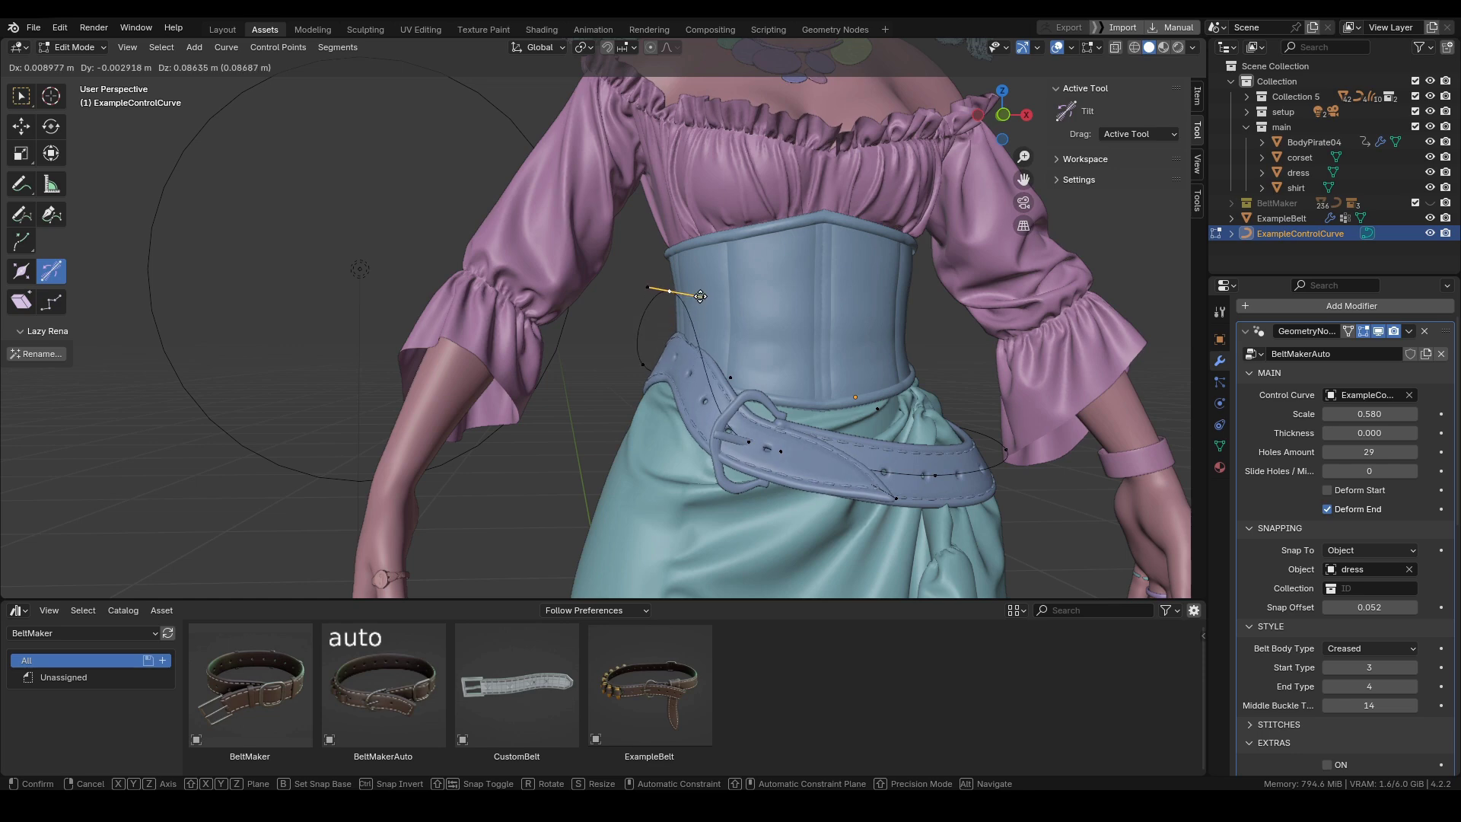
click(700, 296)
key(Tab)
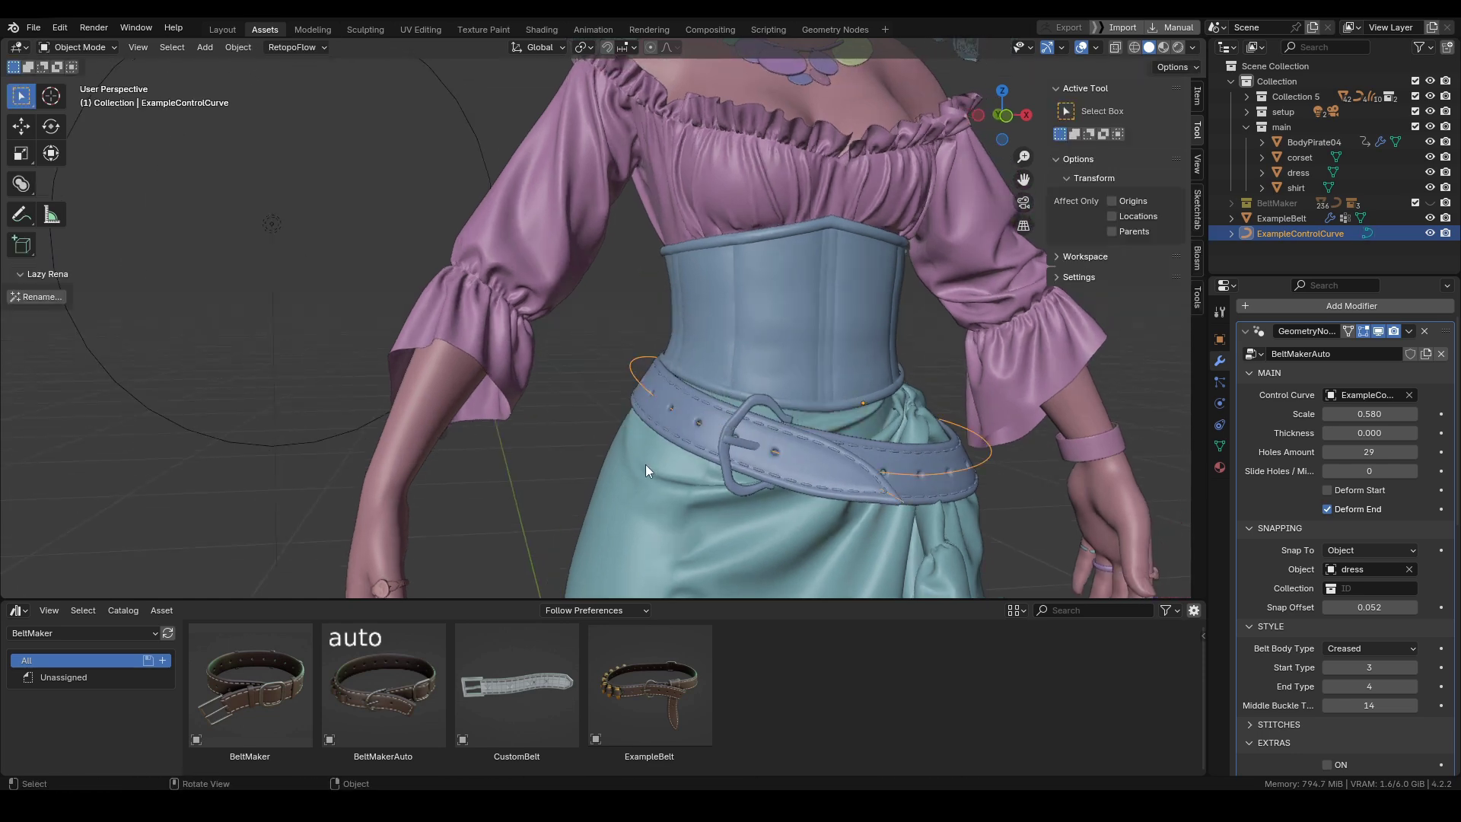
Move the dress and the corset into a new collection named 00snap.
click(685, 467)
key(KP_Divide)
key(KP_Divide)
scroll(725, 399, down, 1)
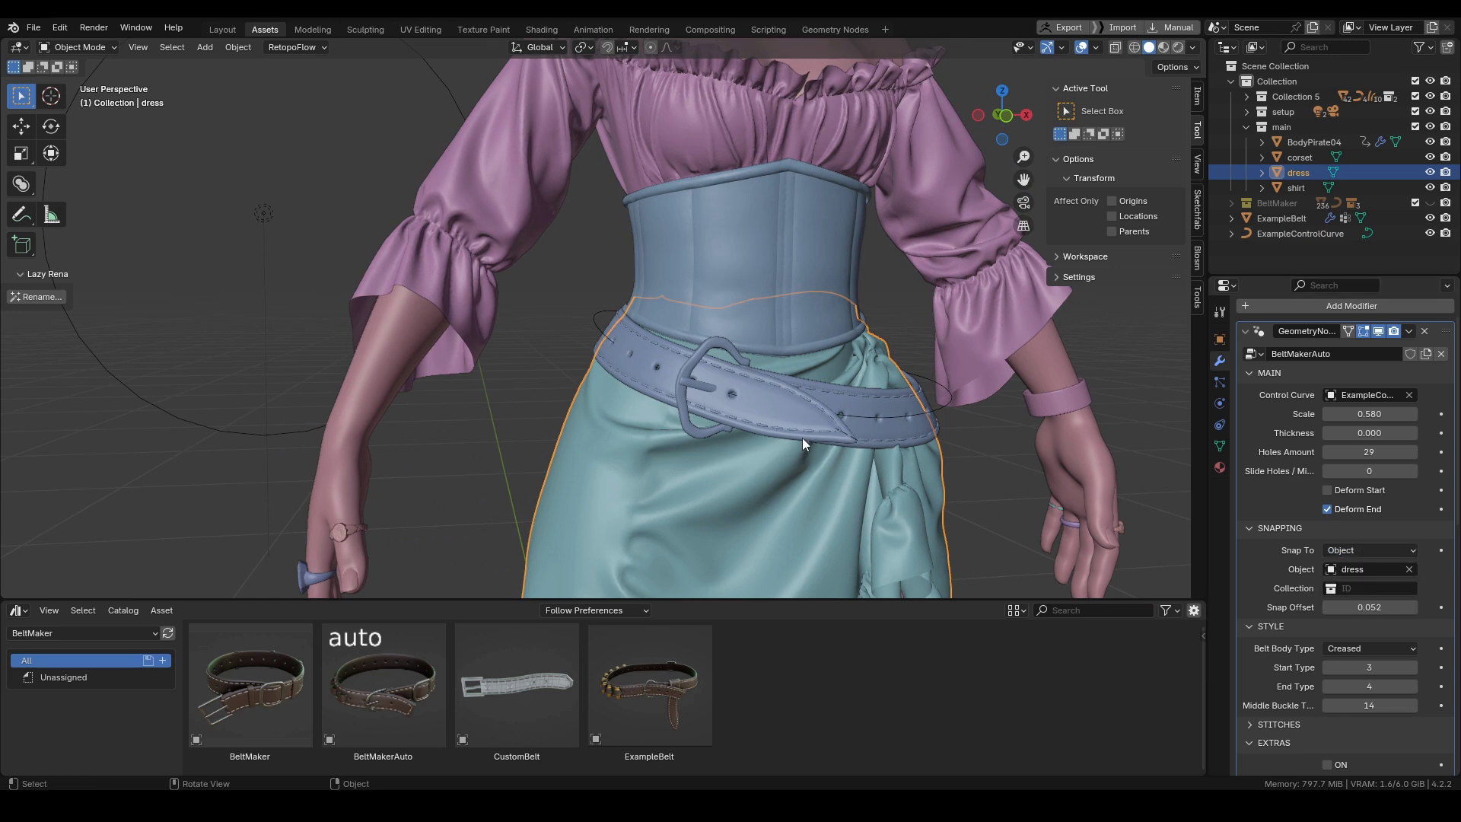
middle_drag(802, 437, 836, 445)
middle_drag(777, 382, 758, 264)
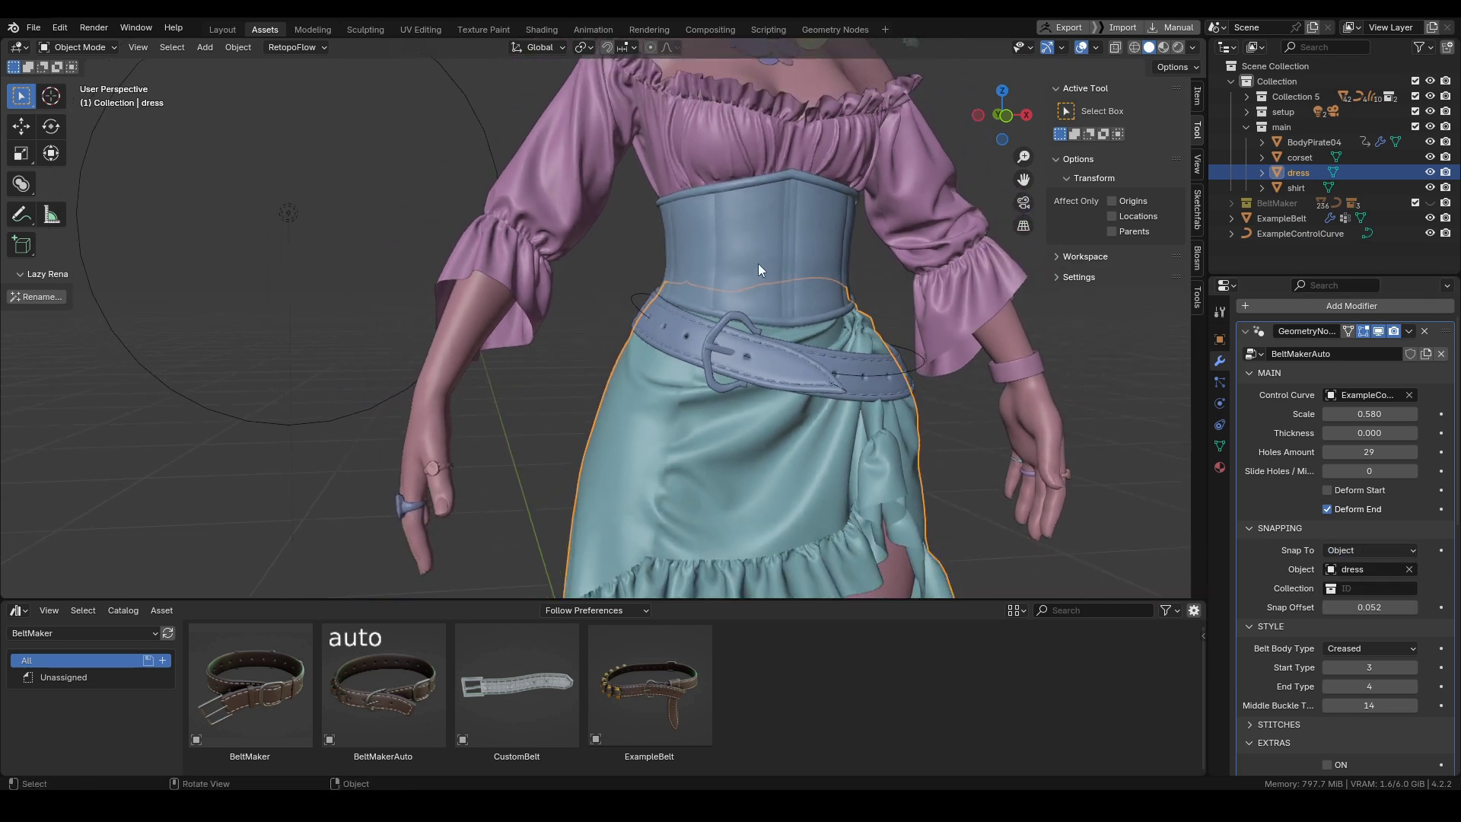
shift+click(757, 263)
key(m)
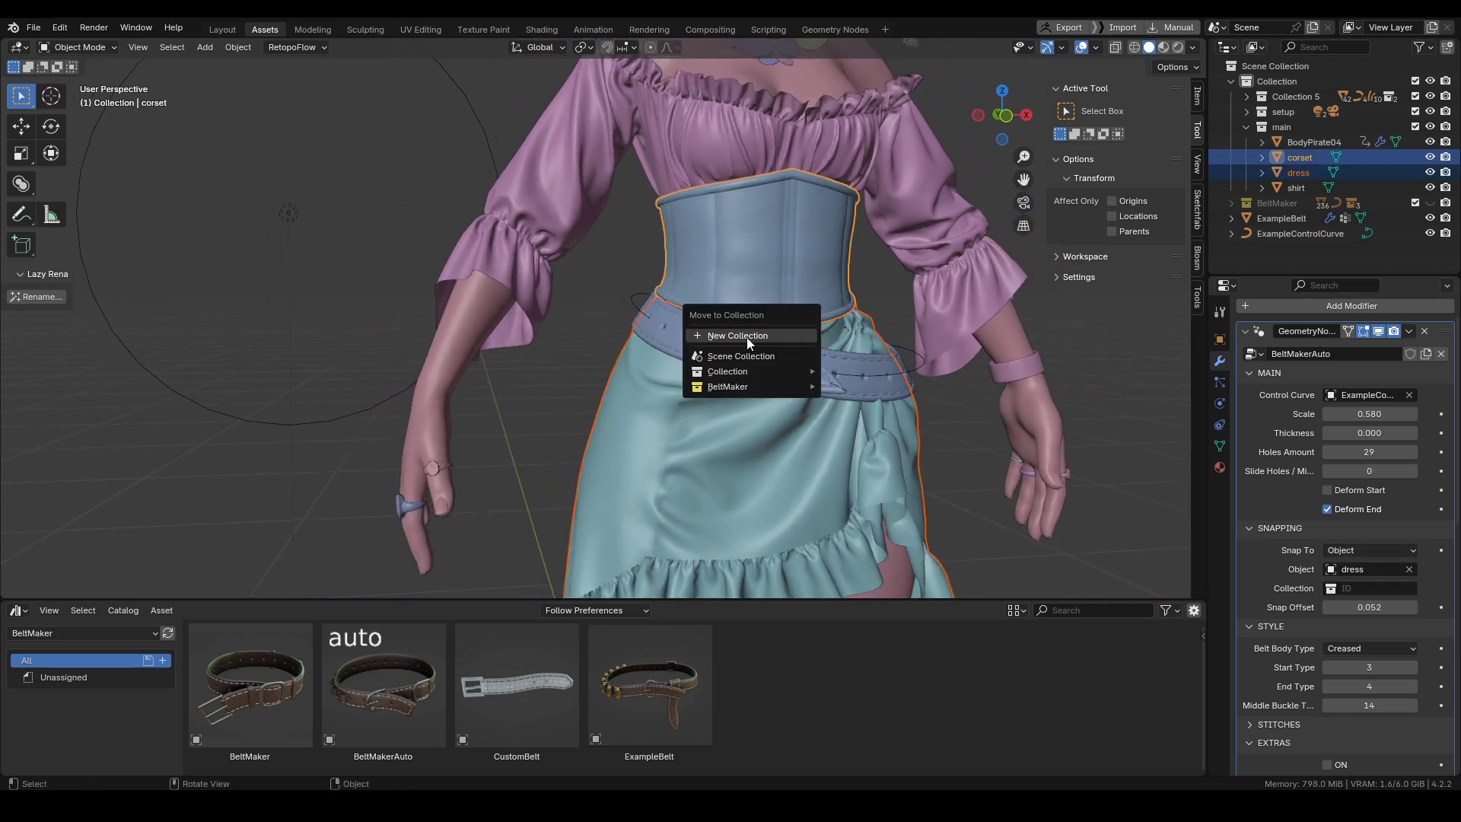
click(746, 336)
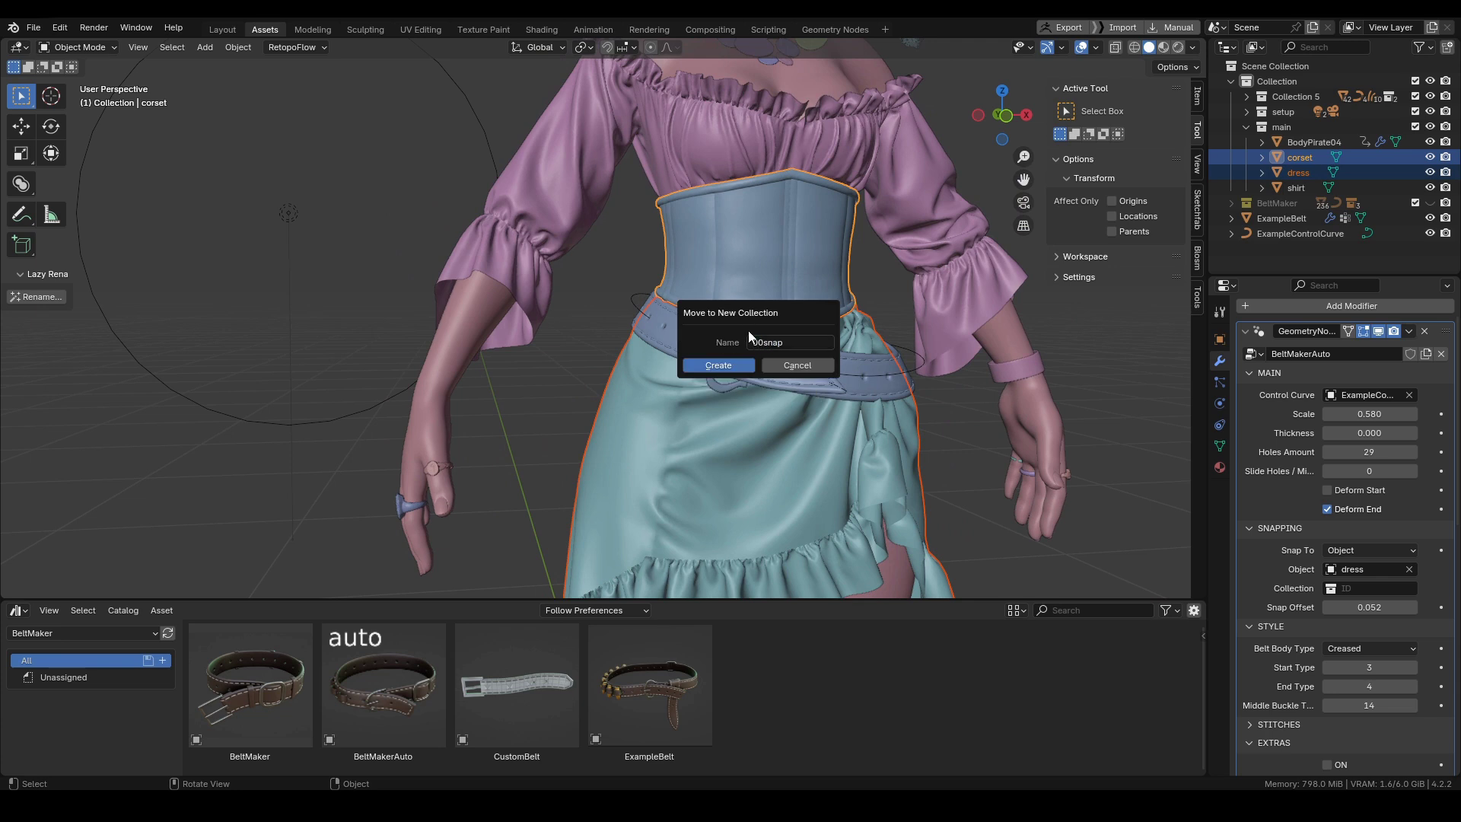
click(719, 365)
Set the belt's snapping to Collection with 00snap as the target collection.
middle_drag(853, 368, 867, 335)
click(1370, 589)
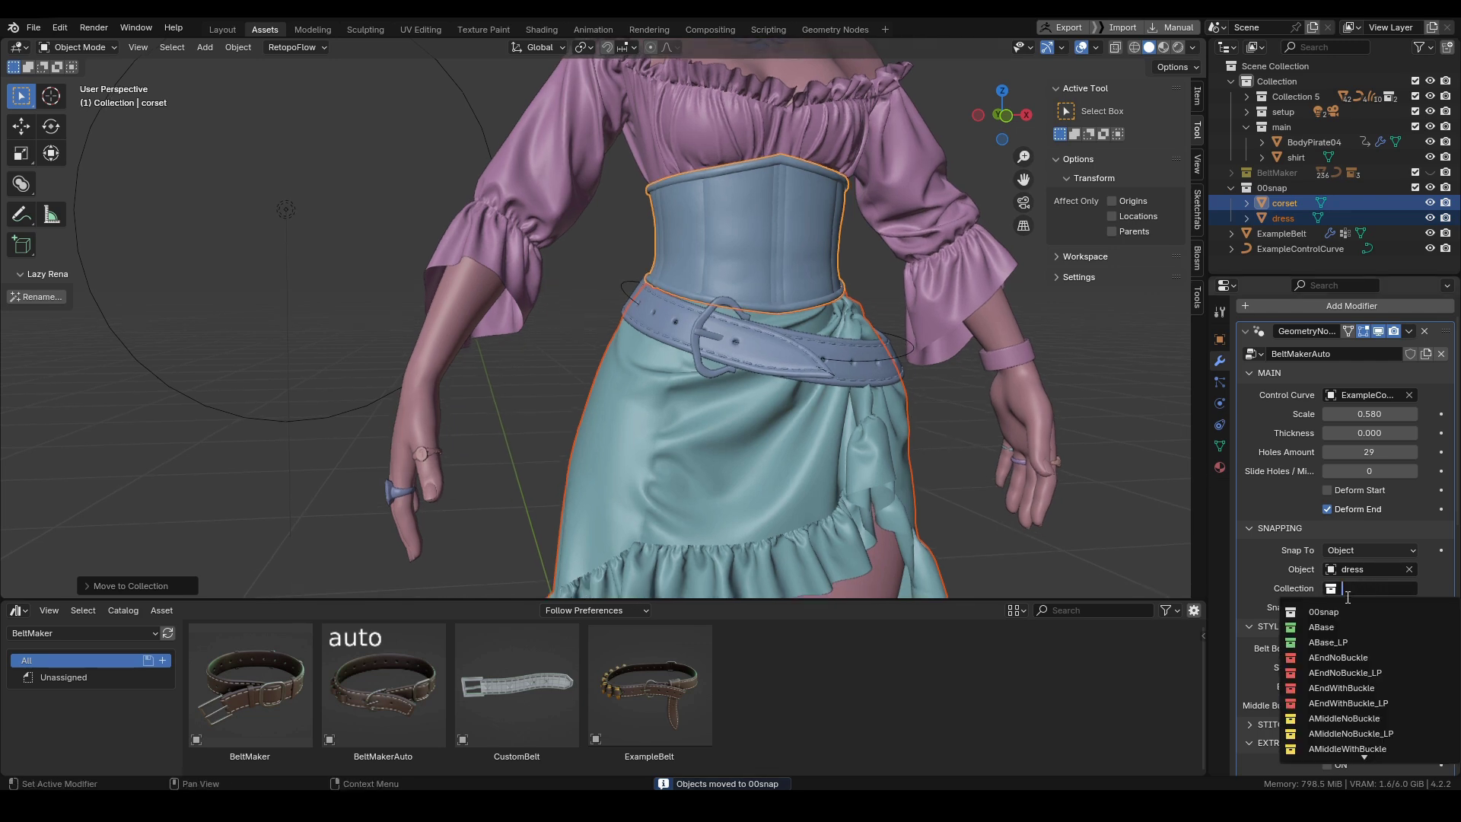
click(1336, 612)
click(1354, 548)
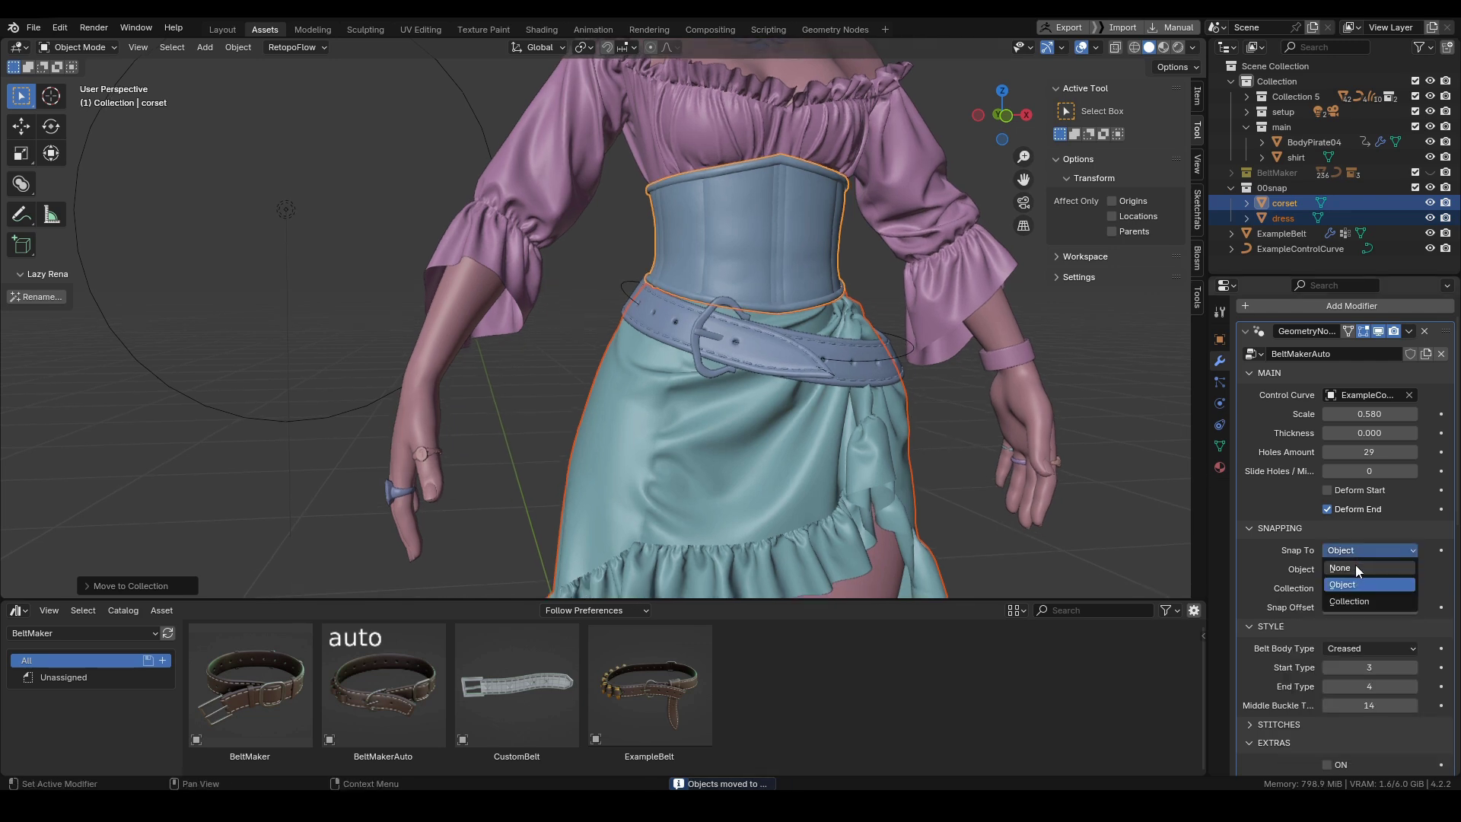
click(1353, 604)
Edit the control curve again and reposition its hip control point where the belt crosses the corset and dress.
shift+middle_drag(733, 314, 653, 396)
click(625, 340)
key(Tab)
click(847, 408)
middle_drag(523, 387, 621, 384)
key(g)
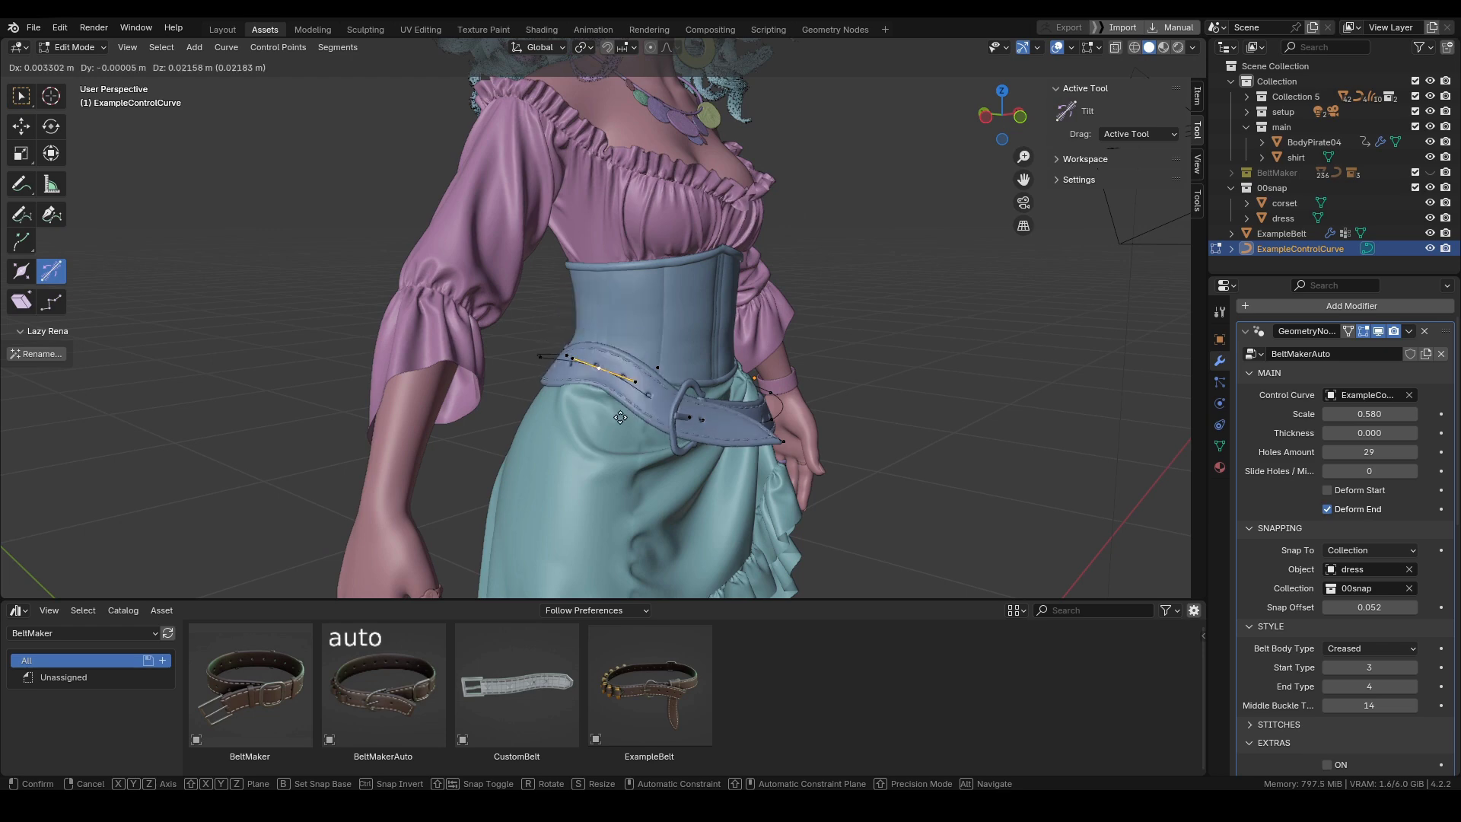
click(640, 455)
middle_drag(640, 455, 761, 417)
Return to Object Mode and set the belt's Snap Offset to 0.062.
key(Tab)
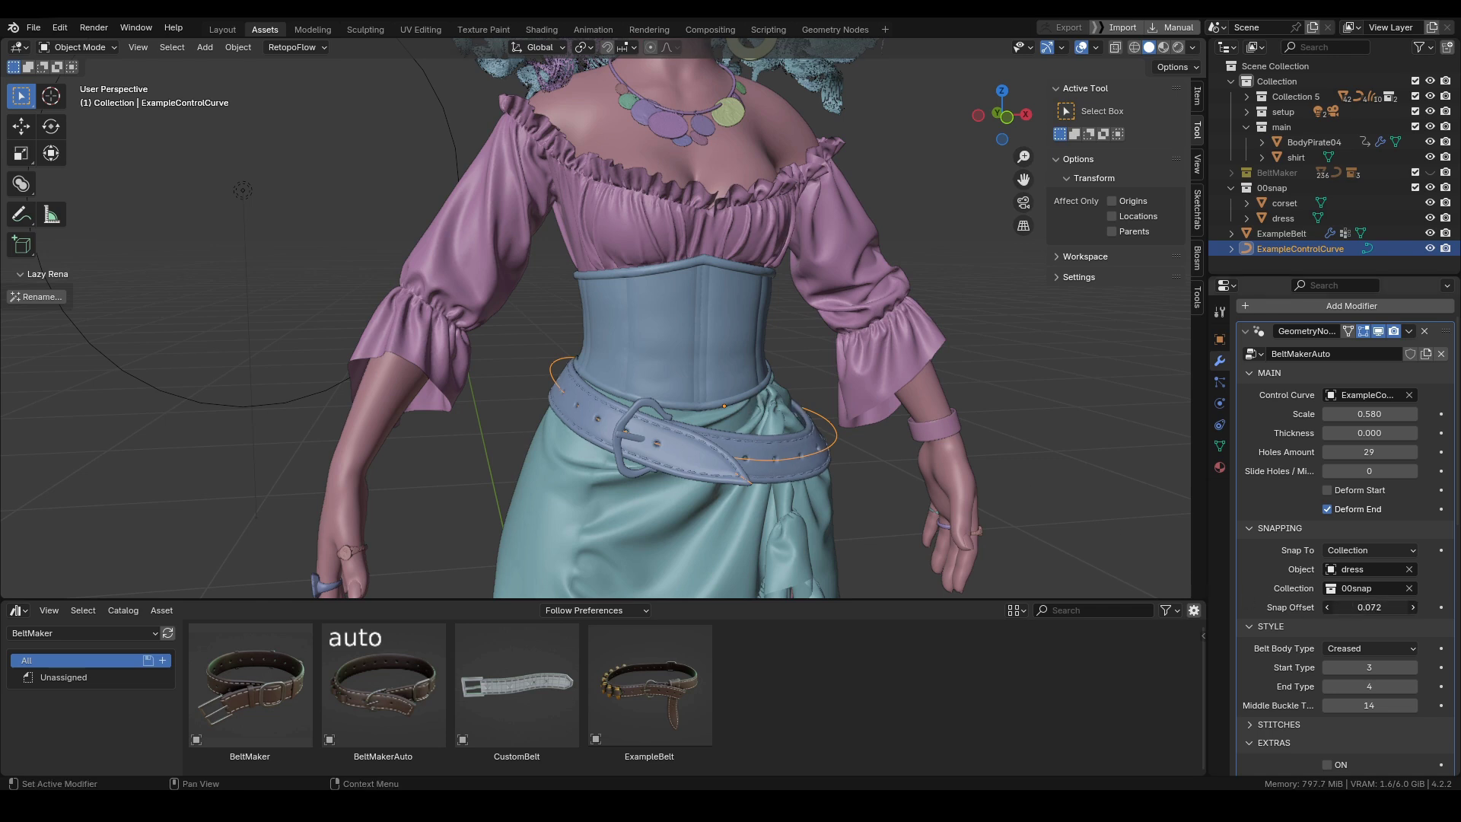
mouse_move(1369, 608)
mouse_down()
mouse_move(1400, 607)
mouse_move(1323, 607)
mouse_move(1382, 607)
mouse_up()
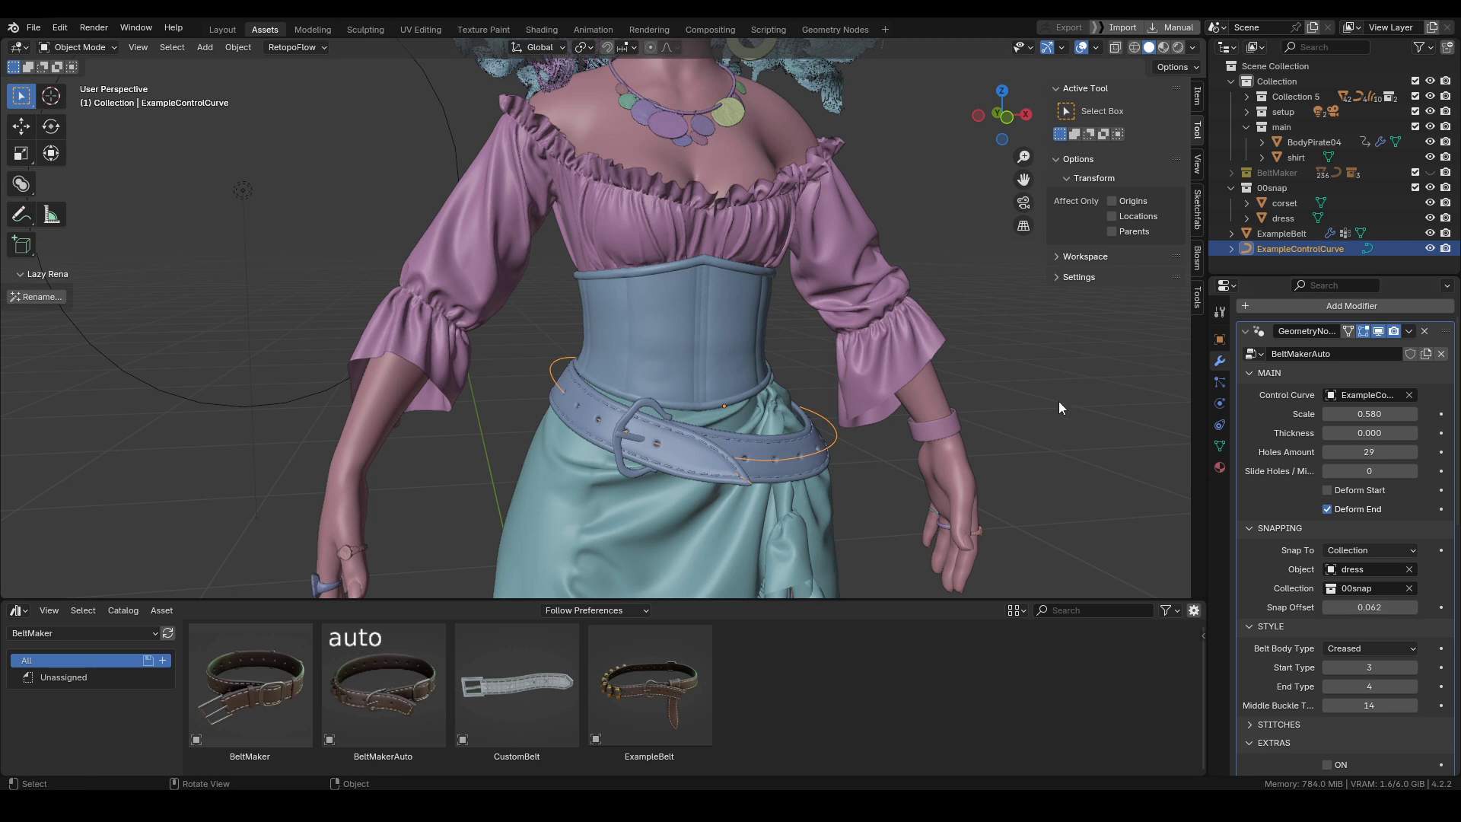
Turn on the belt's Extras and the first set of Additional Extras.
scroll(1280, 522, down, 10)
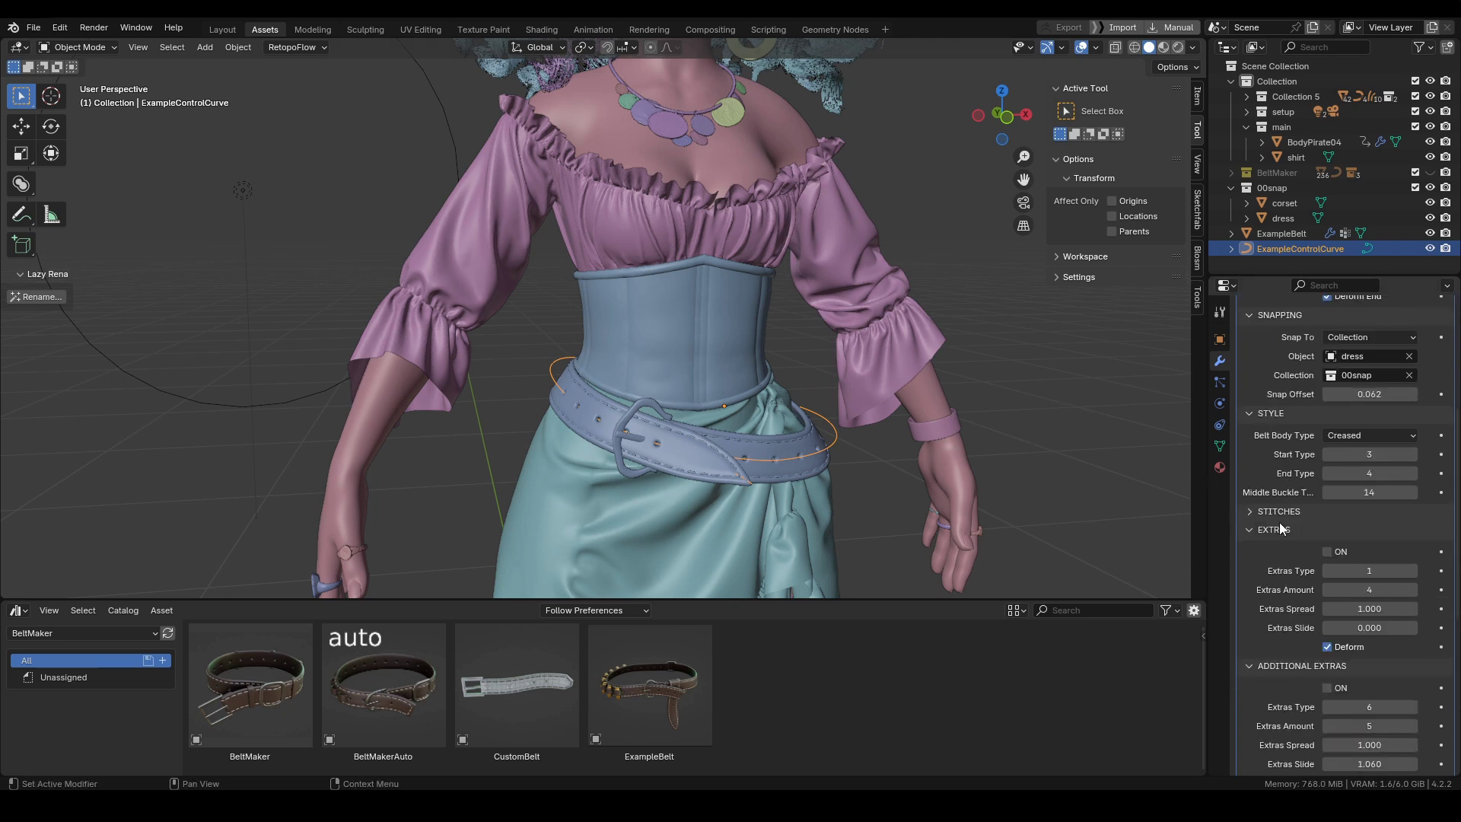
click(1284, 546)
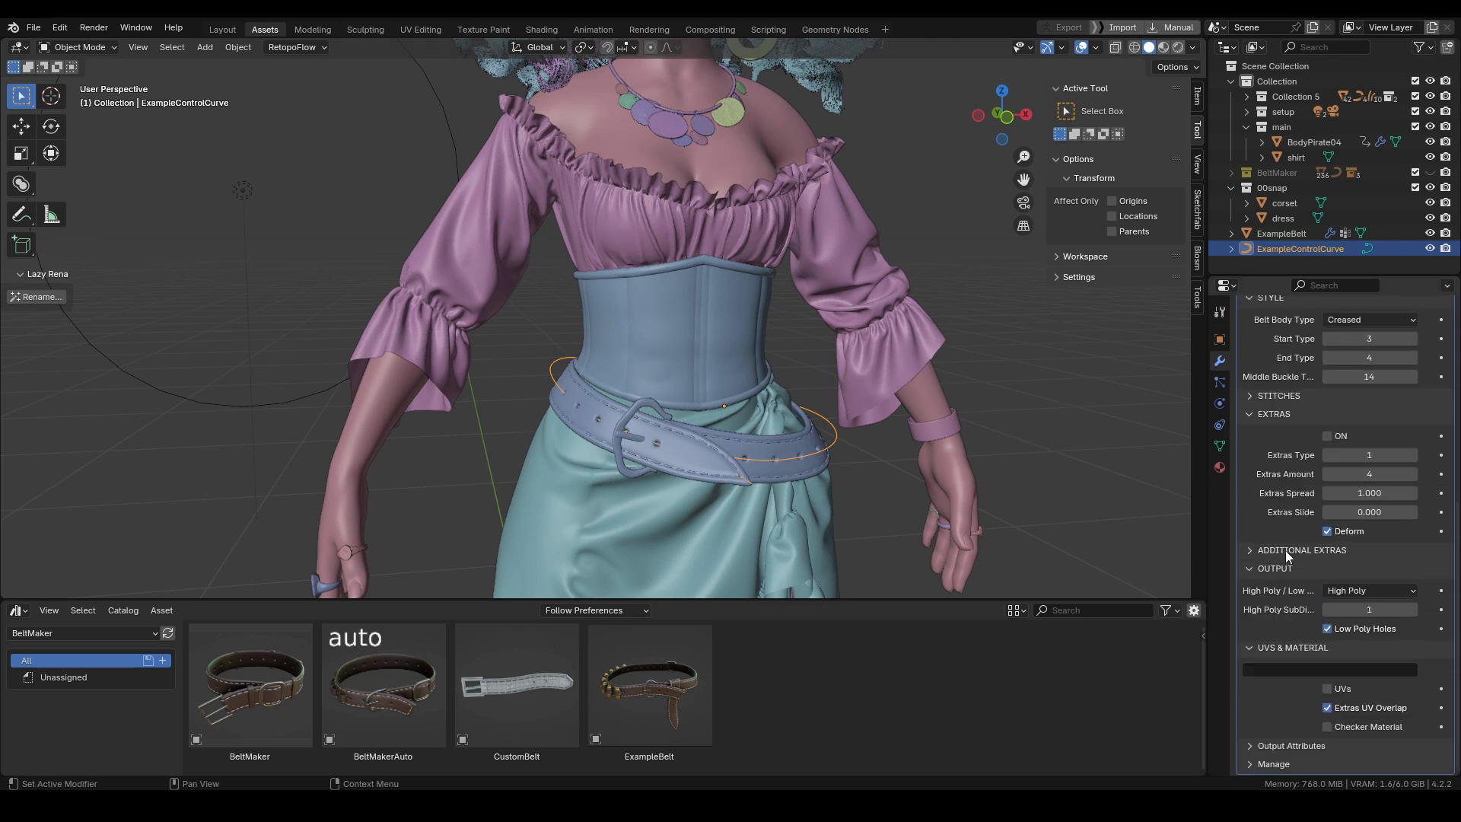
click(1286, 550)
click(1324, 438)
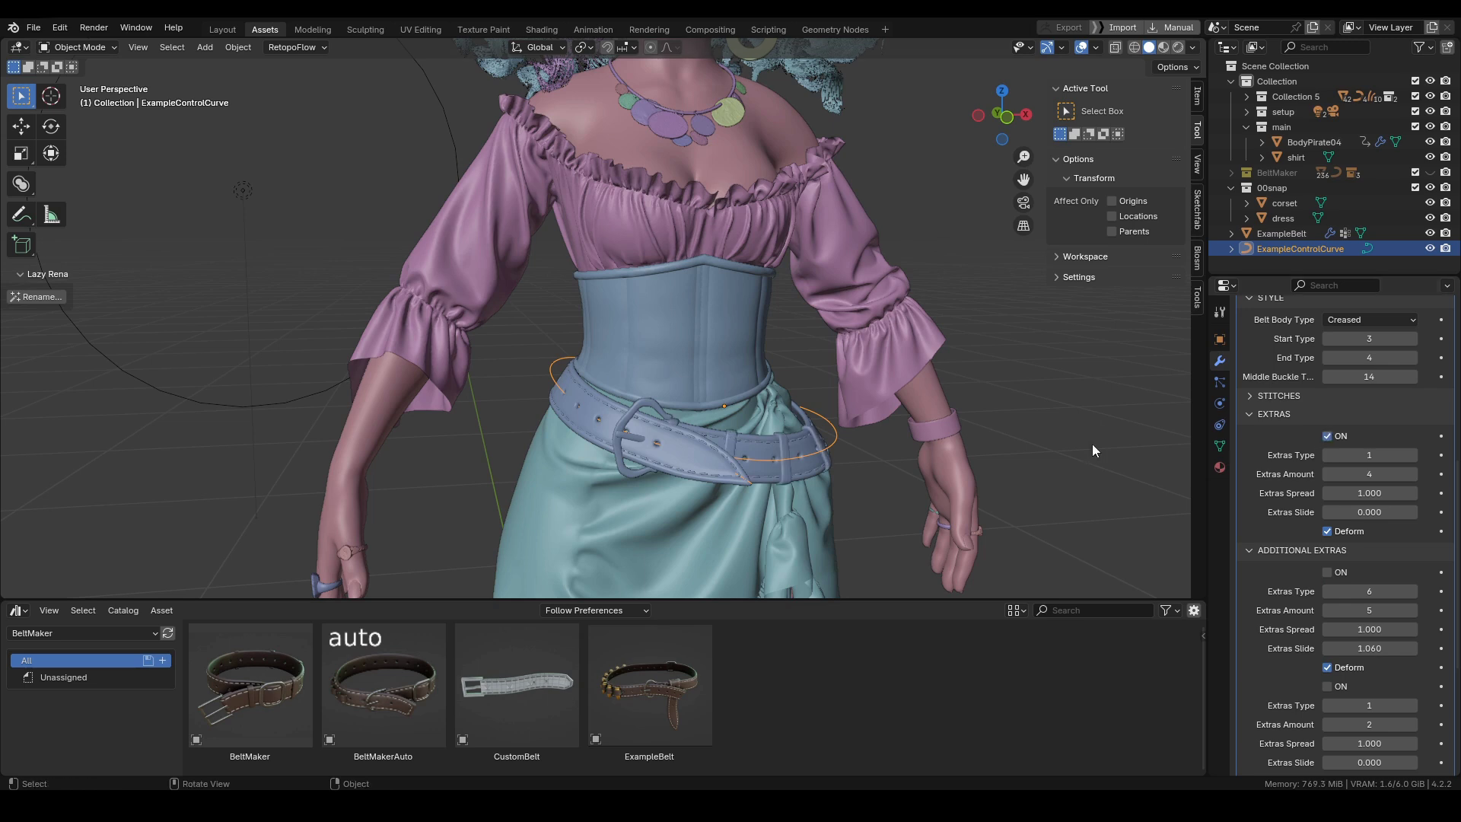
scroll(732, 440, up, 4)
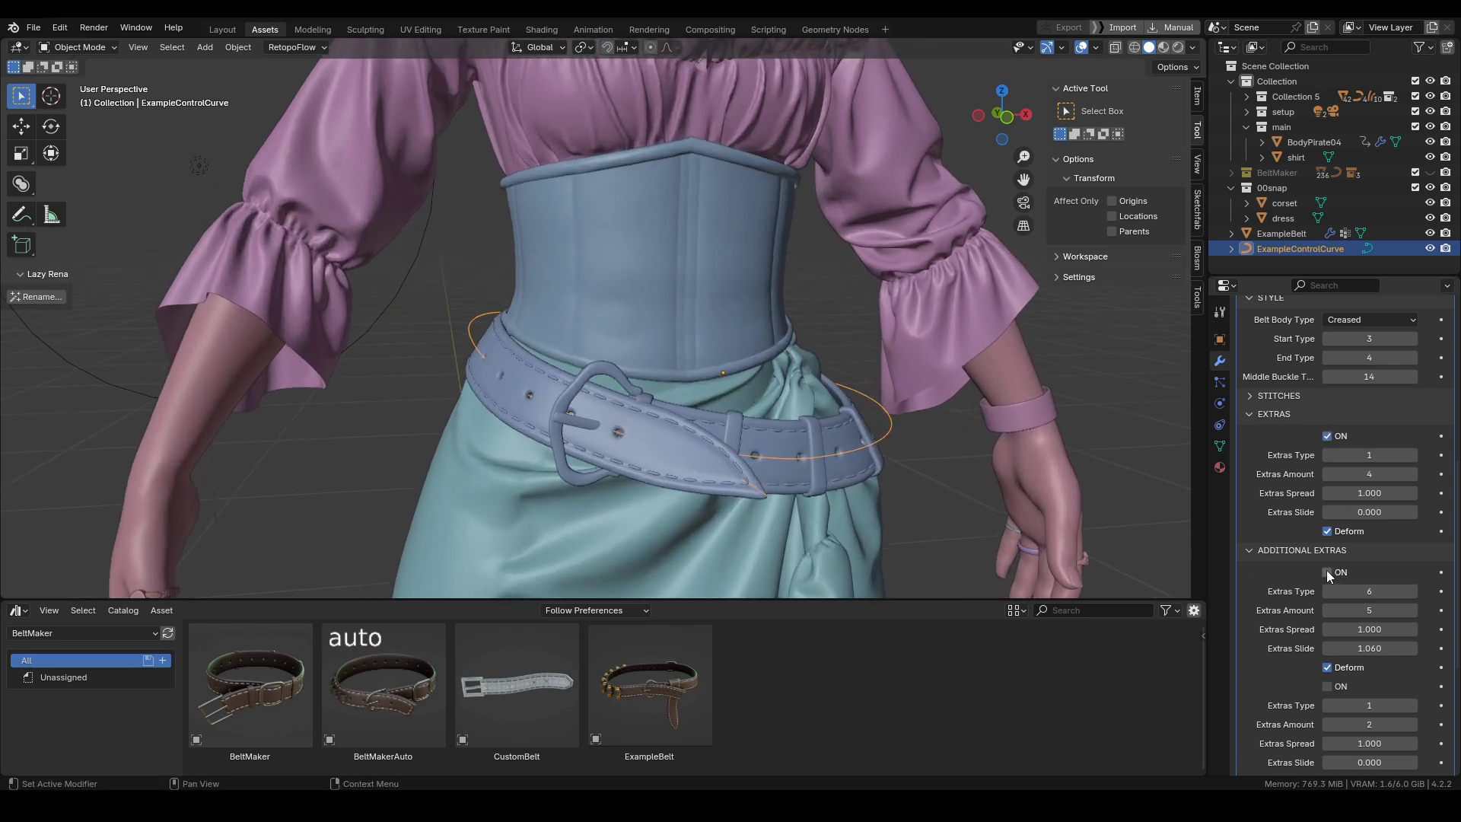
click(1326, 573)
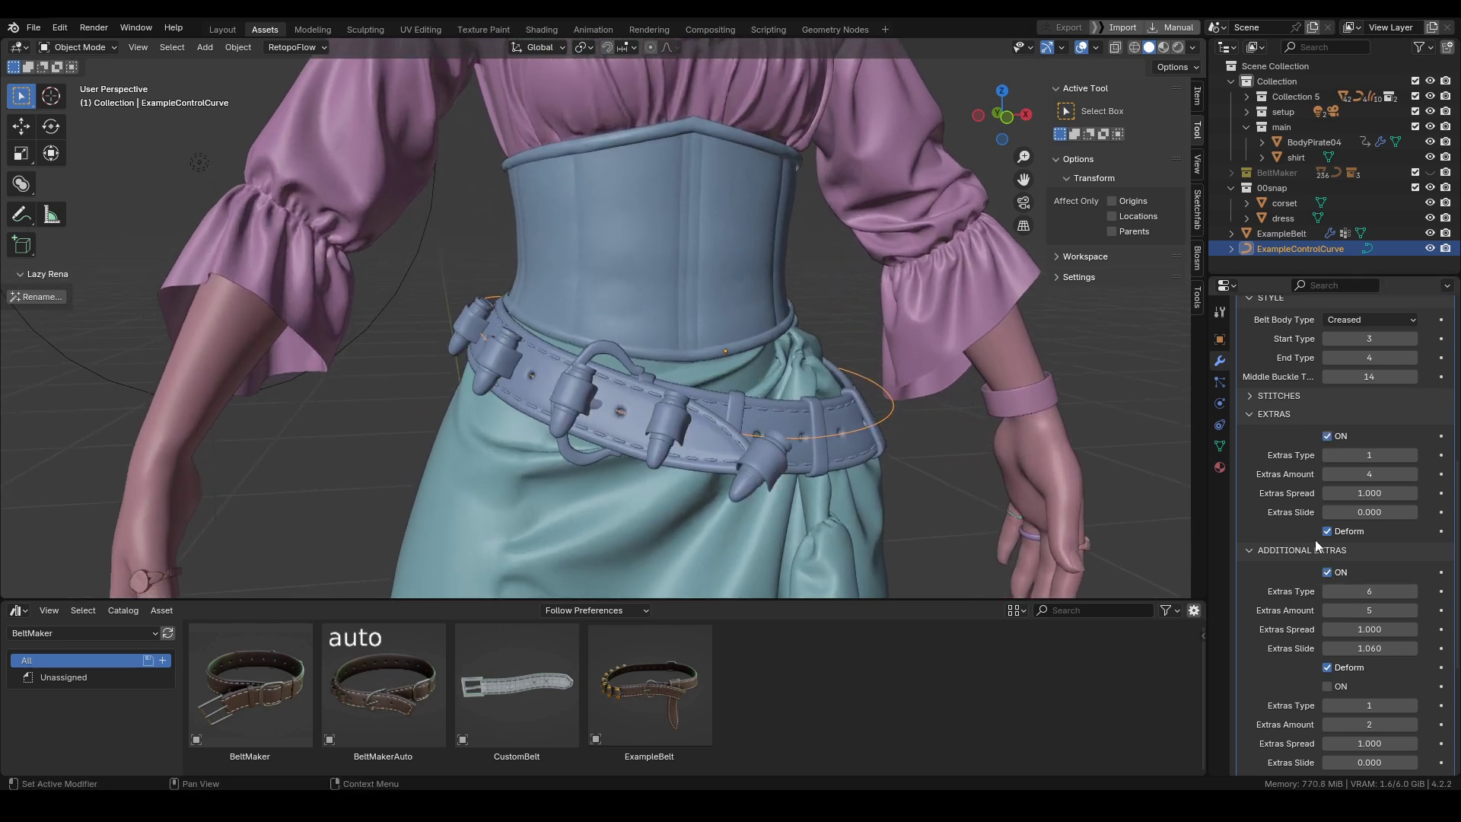
scroll(715, 395, up, 2)
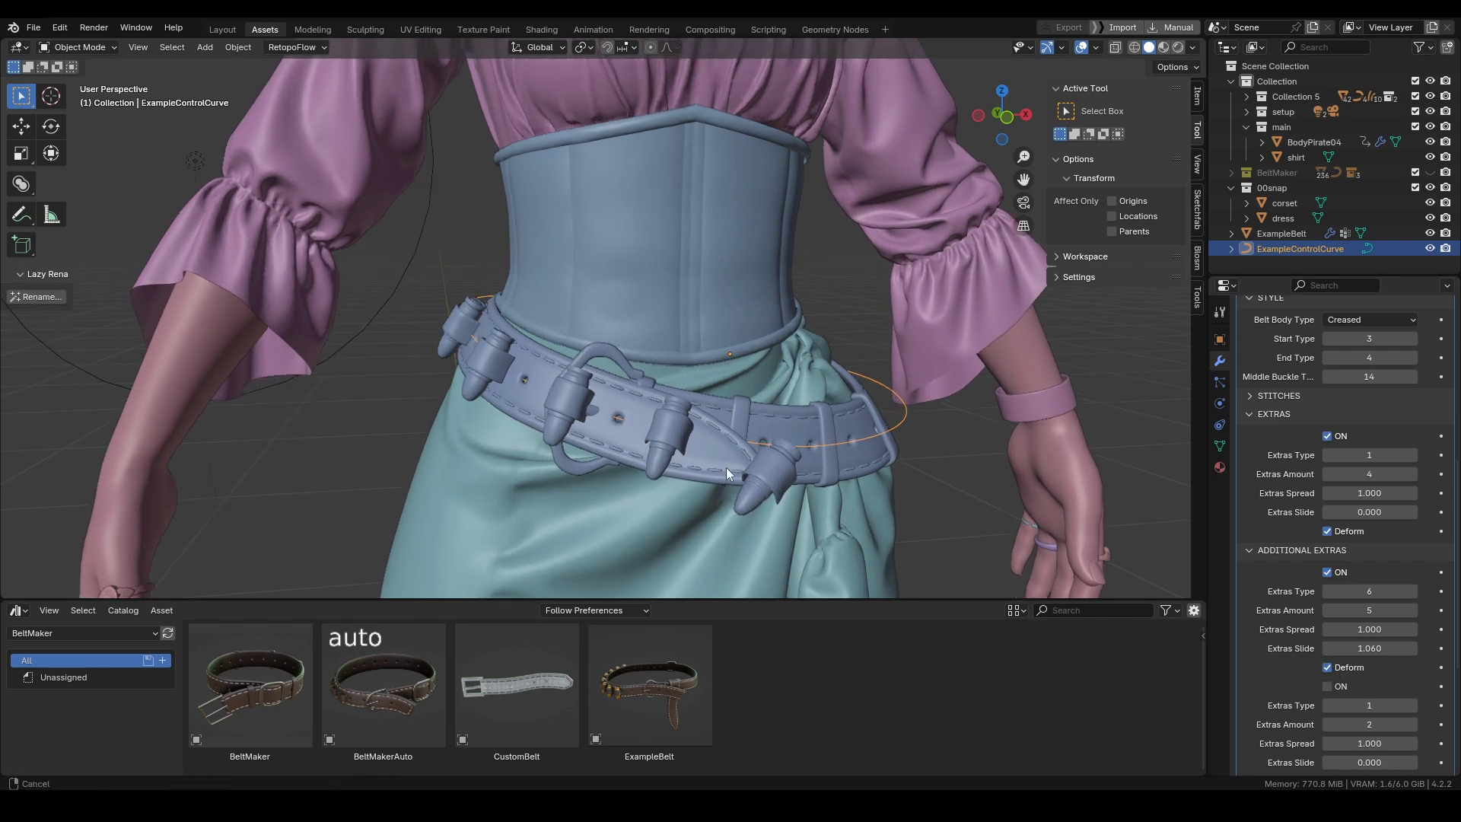
Edit the belt's control curve and move and rotate the control point at the pointed tip so the belt end hangs downward.
click(898, 443)
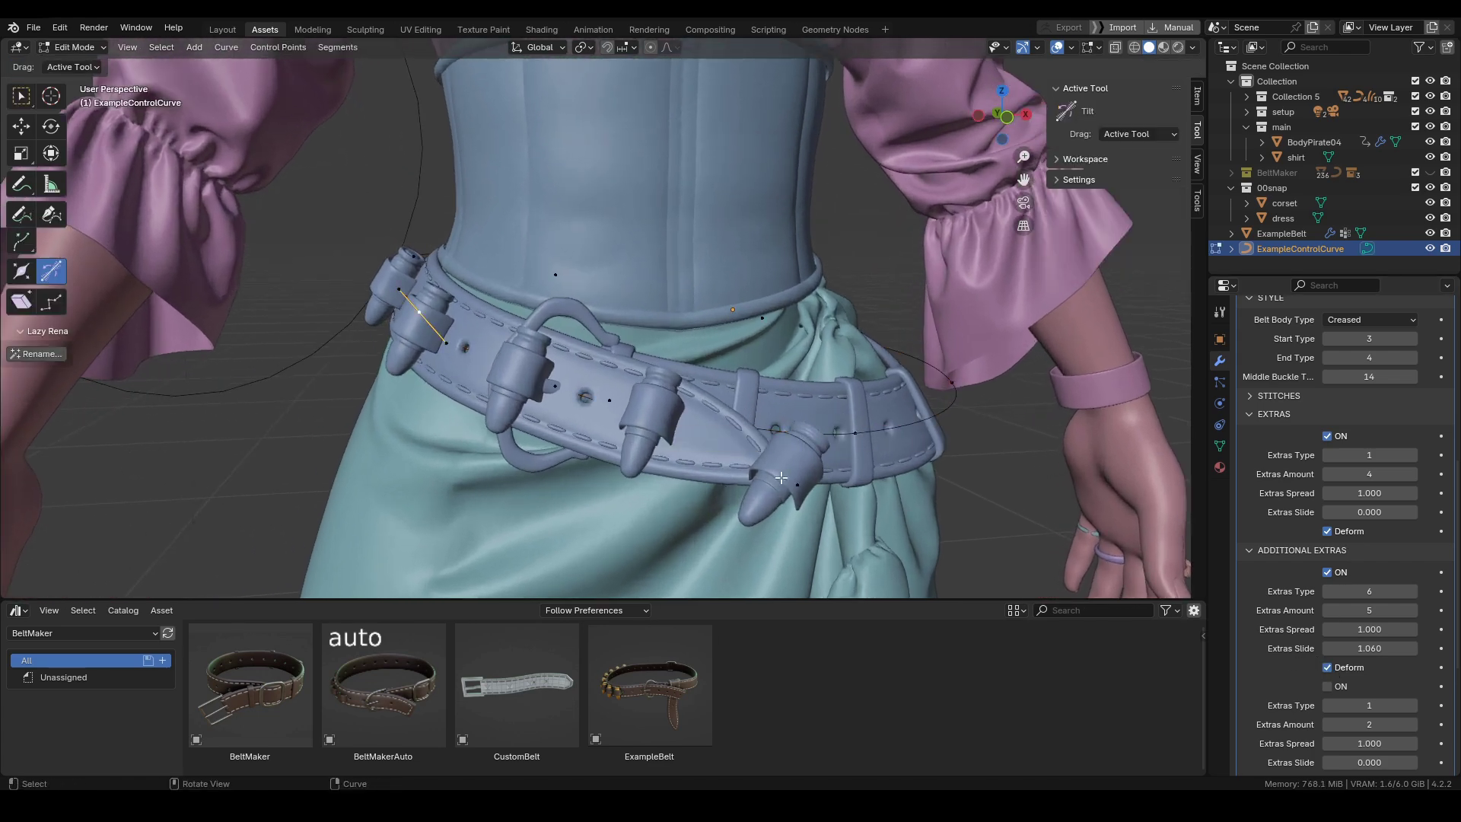
key(g)
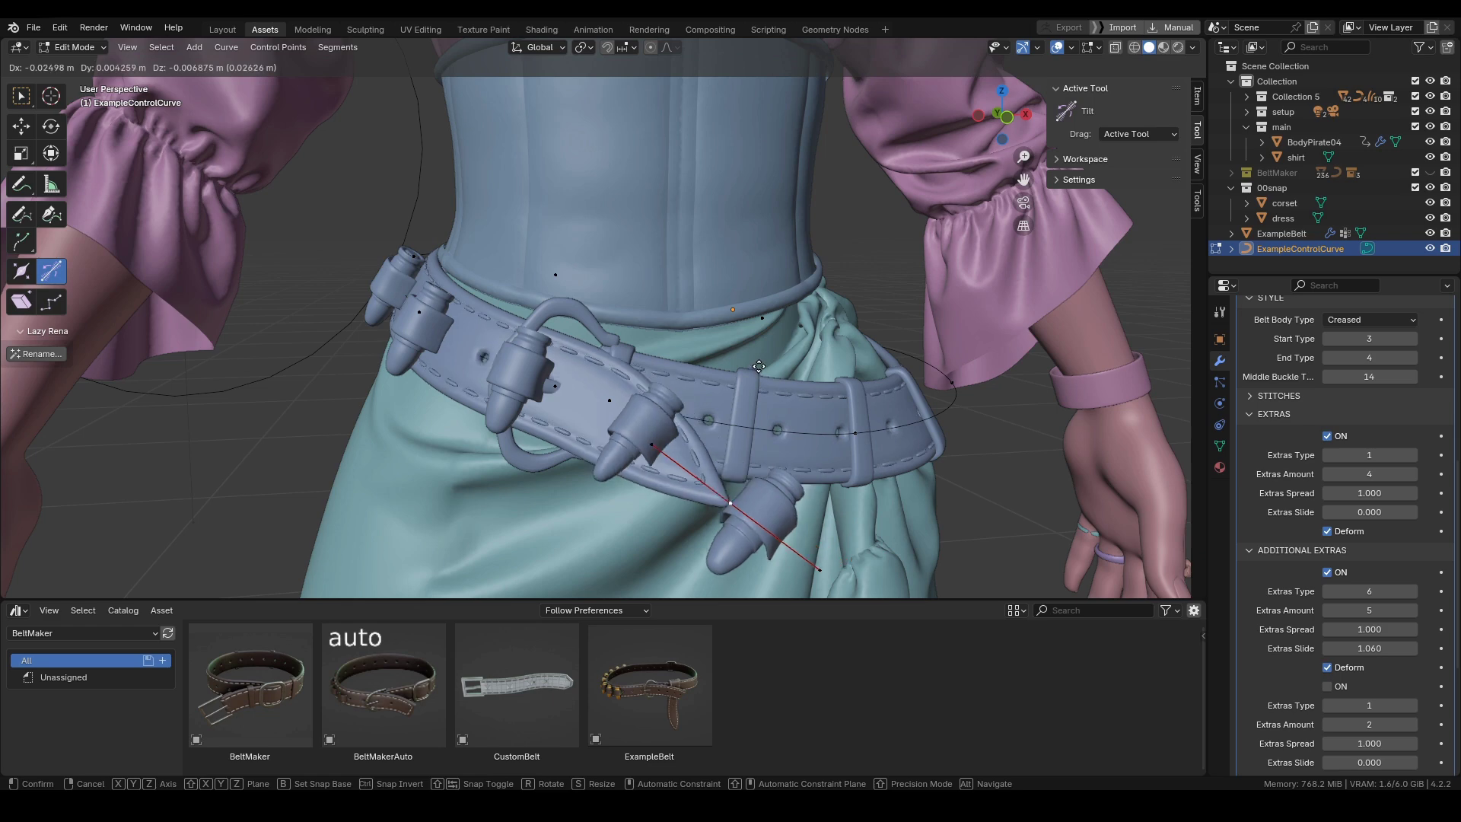
click(756, 371)
key(r)
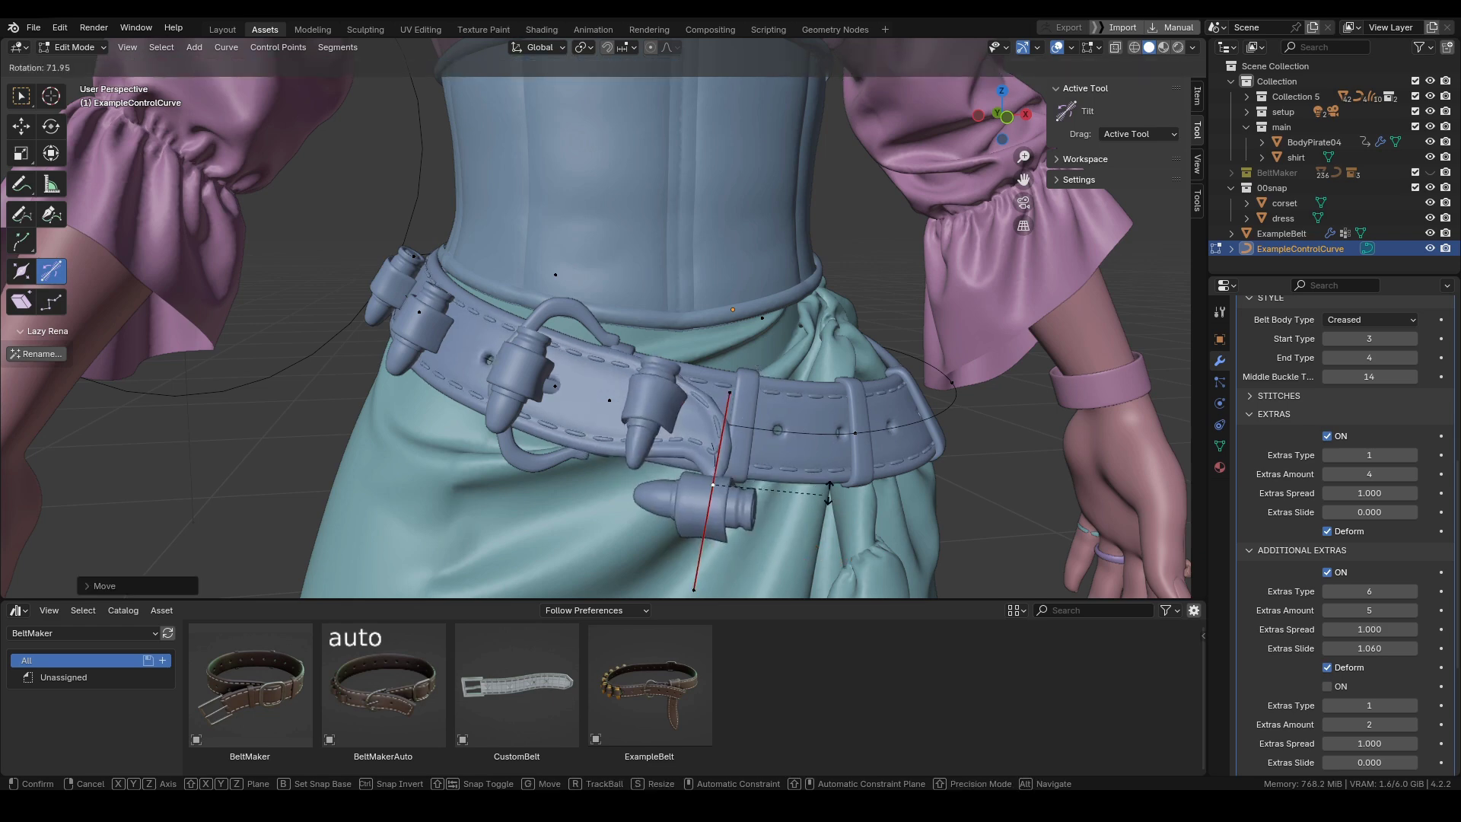
click(827, 476)
key(g)
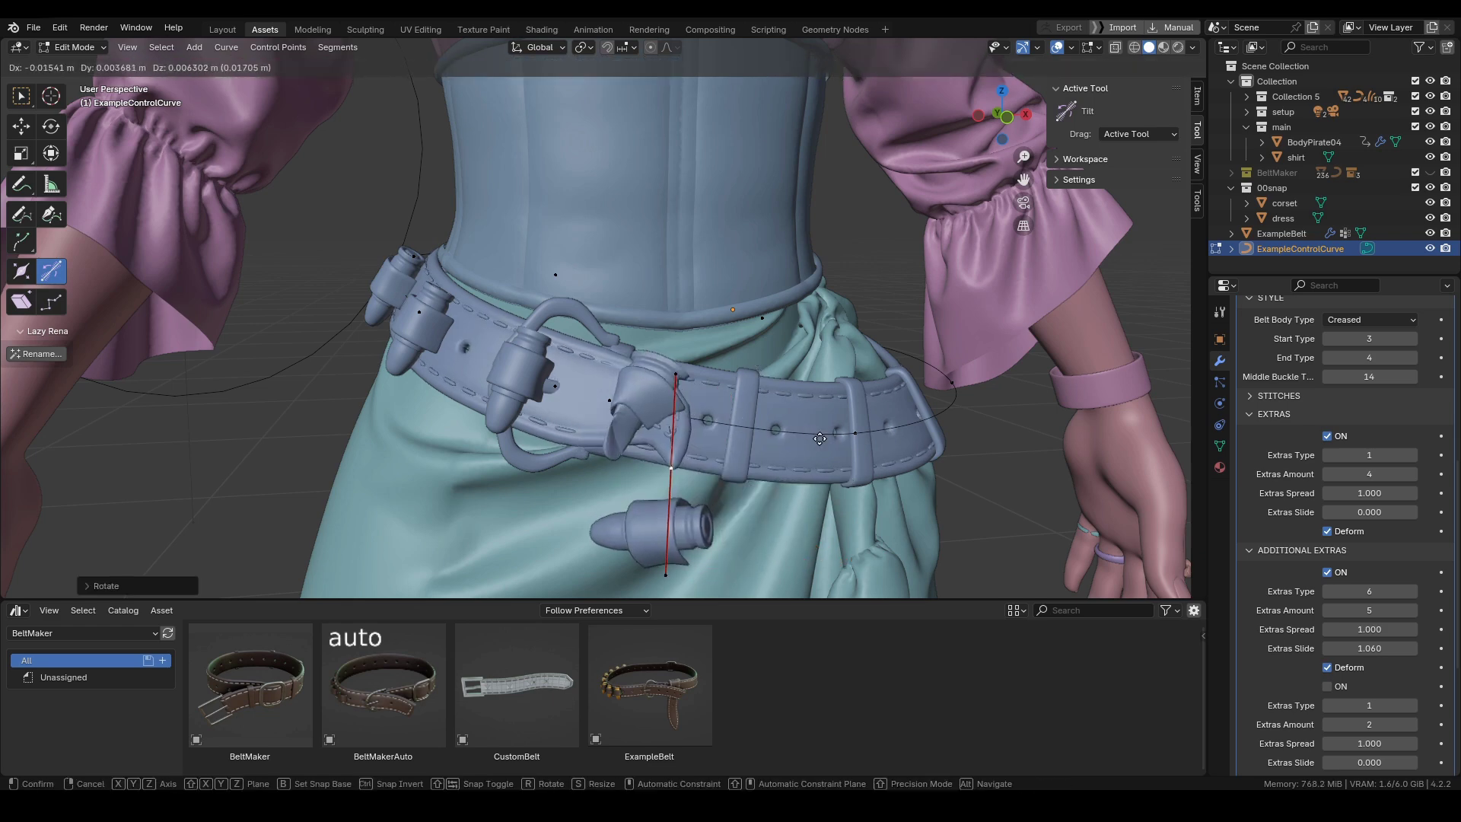
click(820, 439)
middle_drag(820, 439, 692, 414)
Turn off Deform for the first set of Additional Extras.
click(1327, 668)
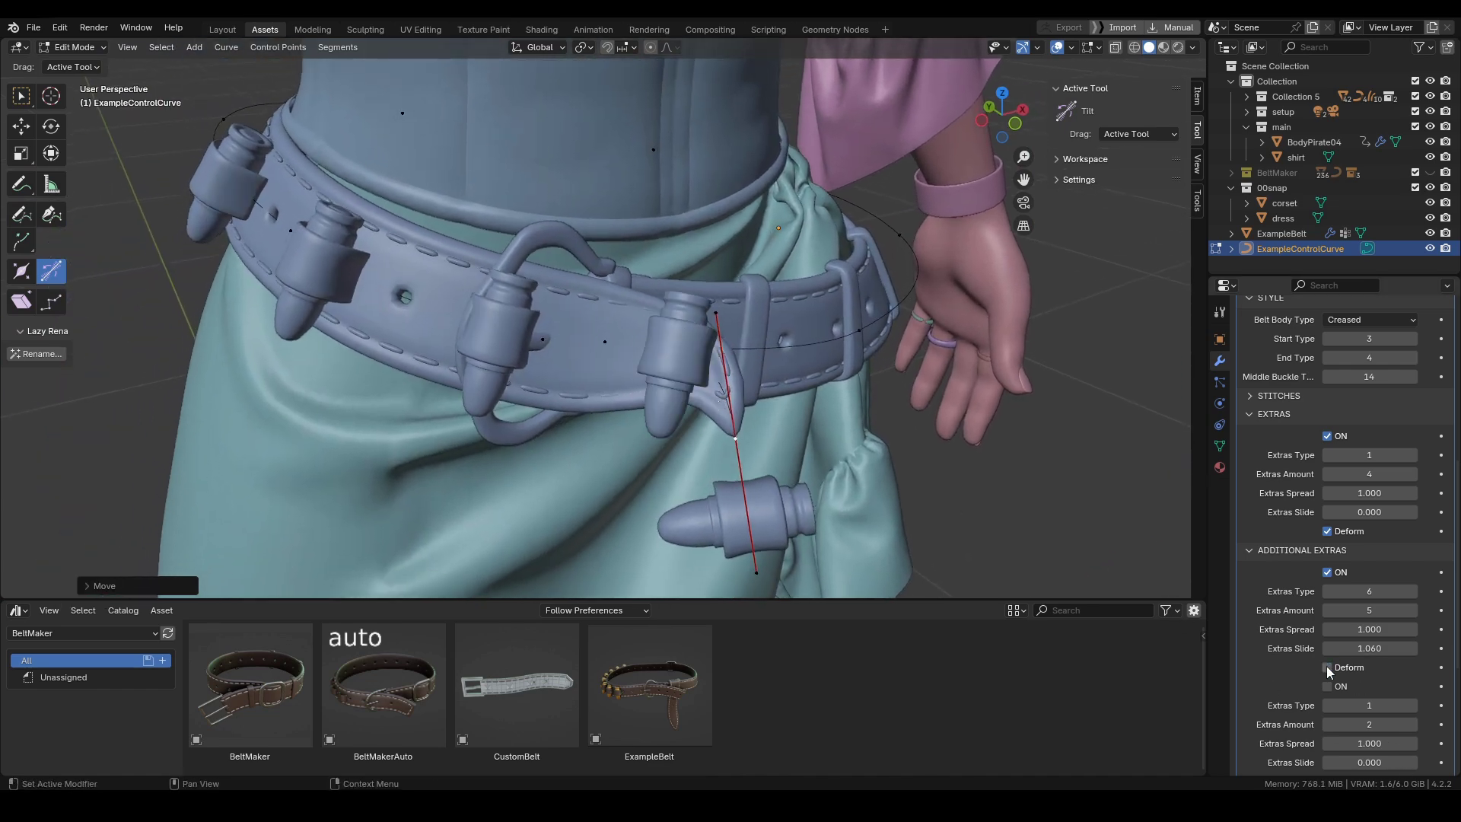
middle_drag(868, 457, 815, 456)
scroll(738, 446, down, 2)
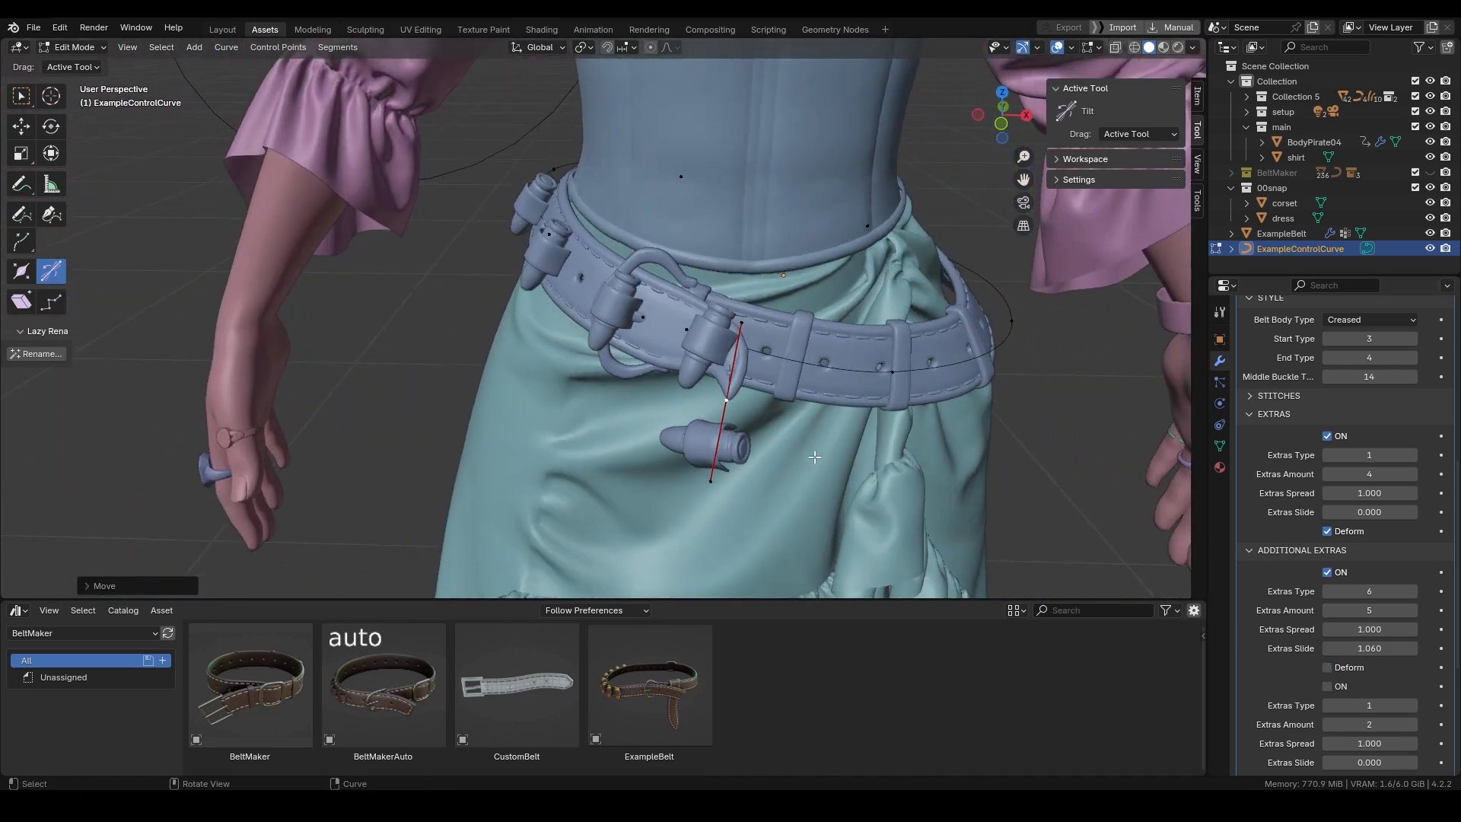
Rotate the tip control point so the belt end slants diagonally along the belt, and return to Object Mode.
key(r)
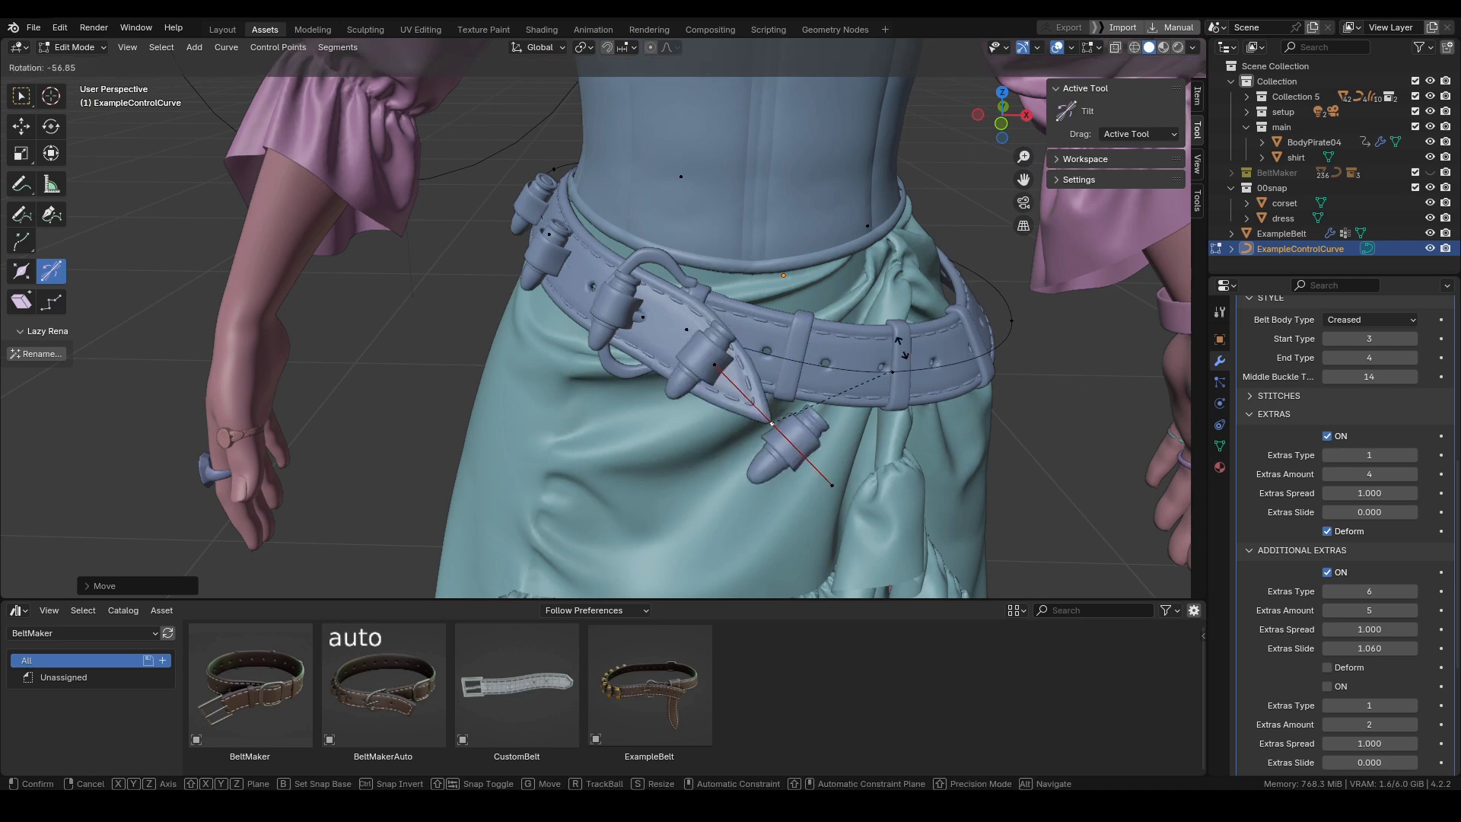
click(852, 394)
middle_drag(852, 394, 949, 440)
key(ctrl+Tab)
click(837, 438)
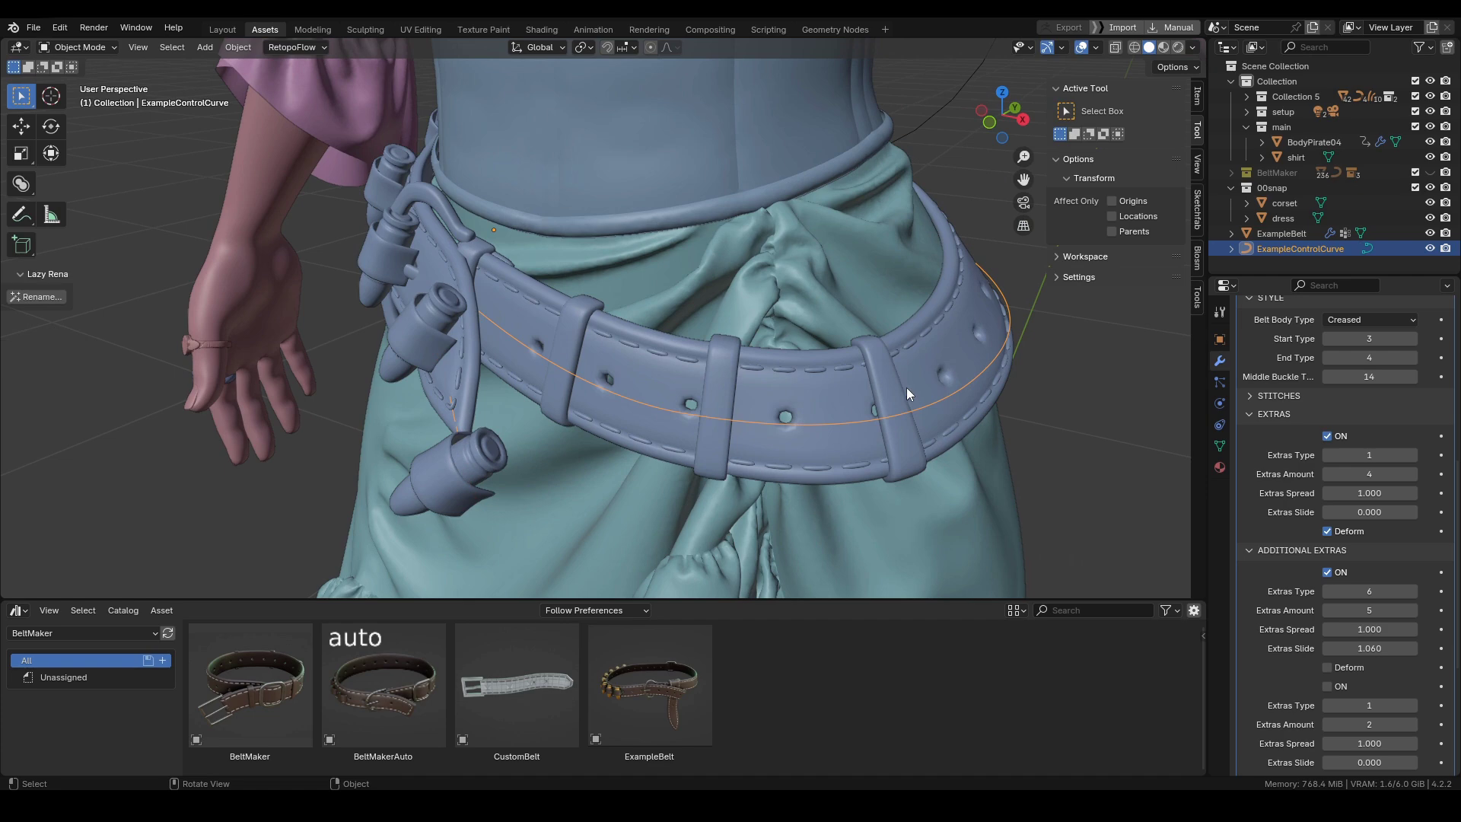
Select the belt and turn off Deform in its main Extras settings.
click(906, 387)
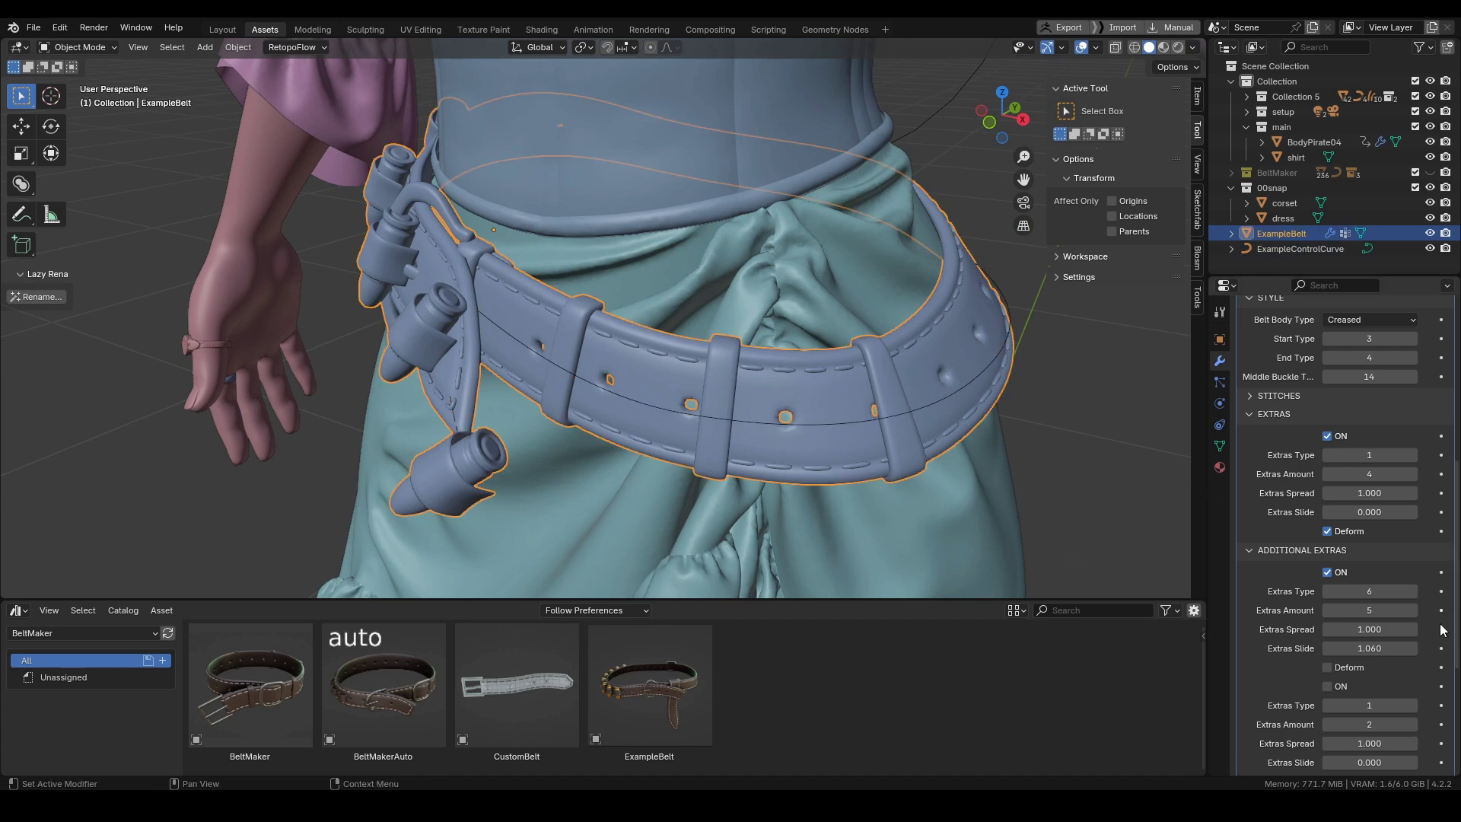
click(1328, 531)
middle_drag(776, 274, 1141, 525)
scroll(1303, 556, down, 6)
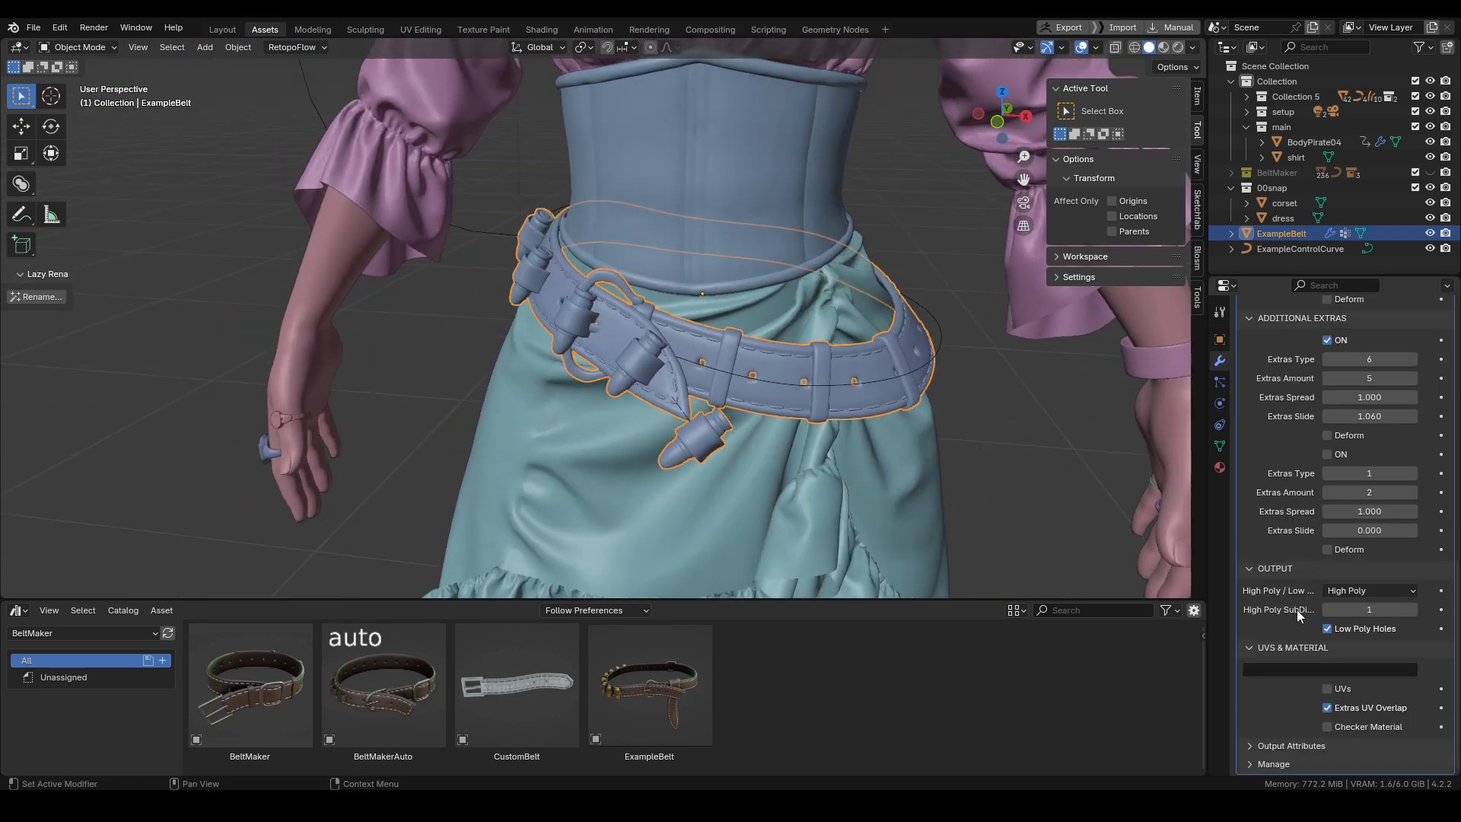
Switch the viewport shading to Material Preview and turn on the belt's Checker Material.
key(z)
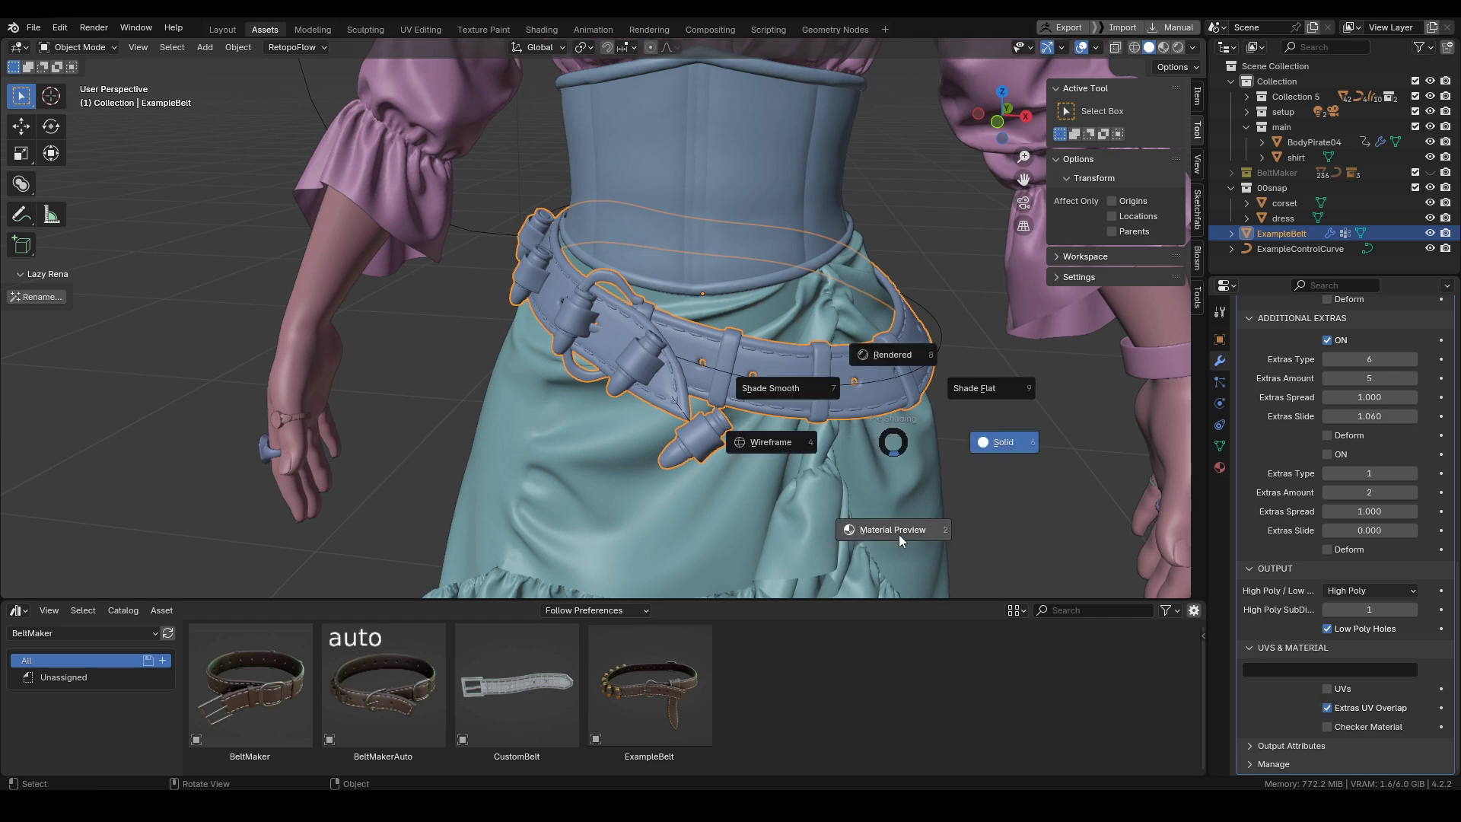
key(2)
click(1328, 726)
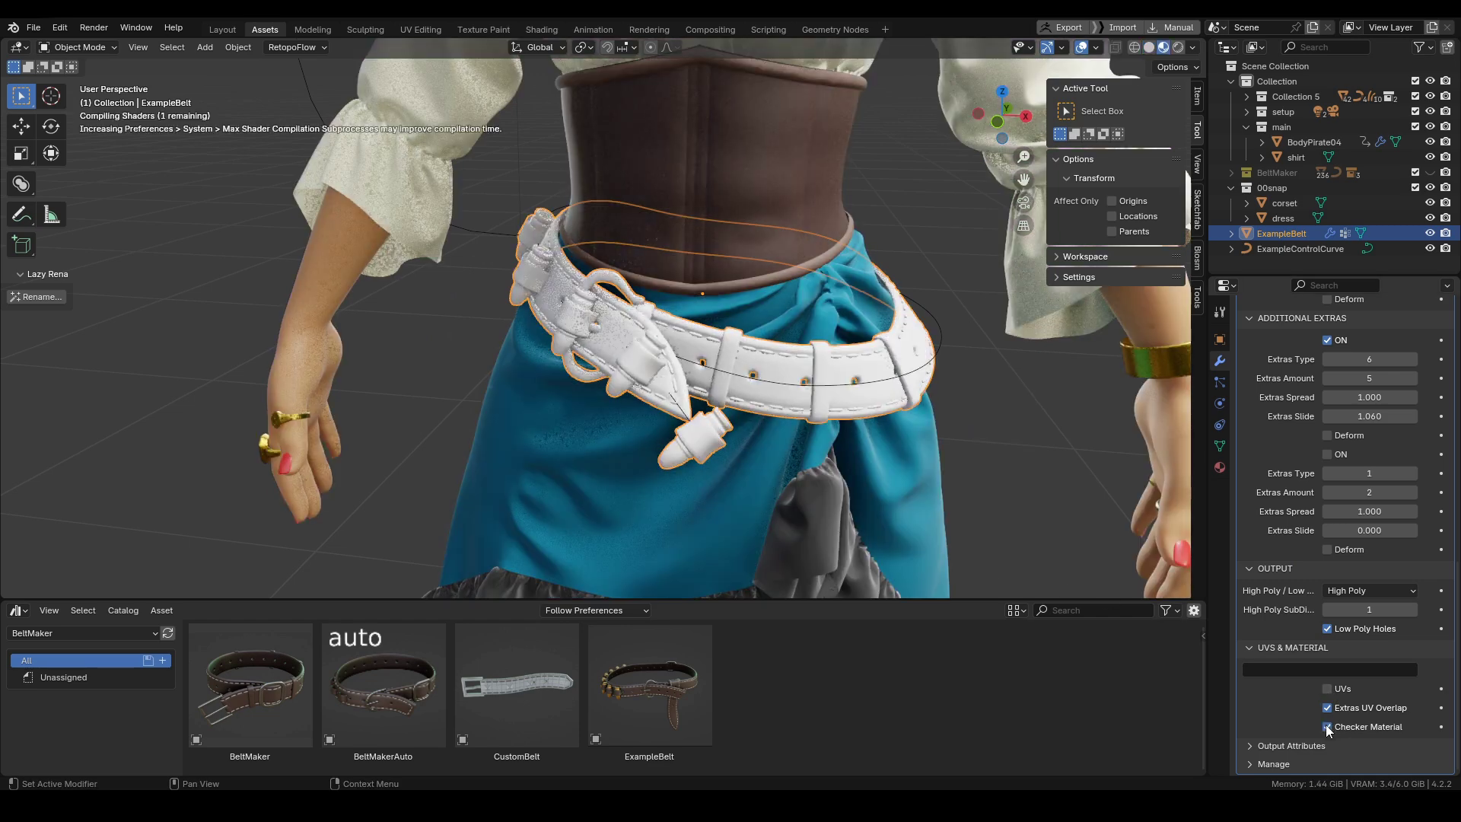
middle_drag(725, 313, 845, 456)
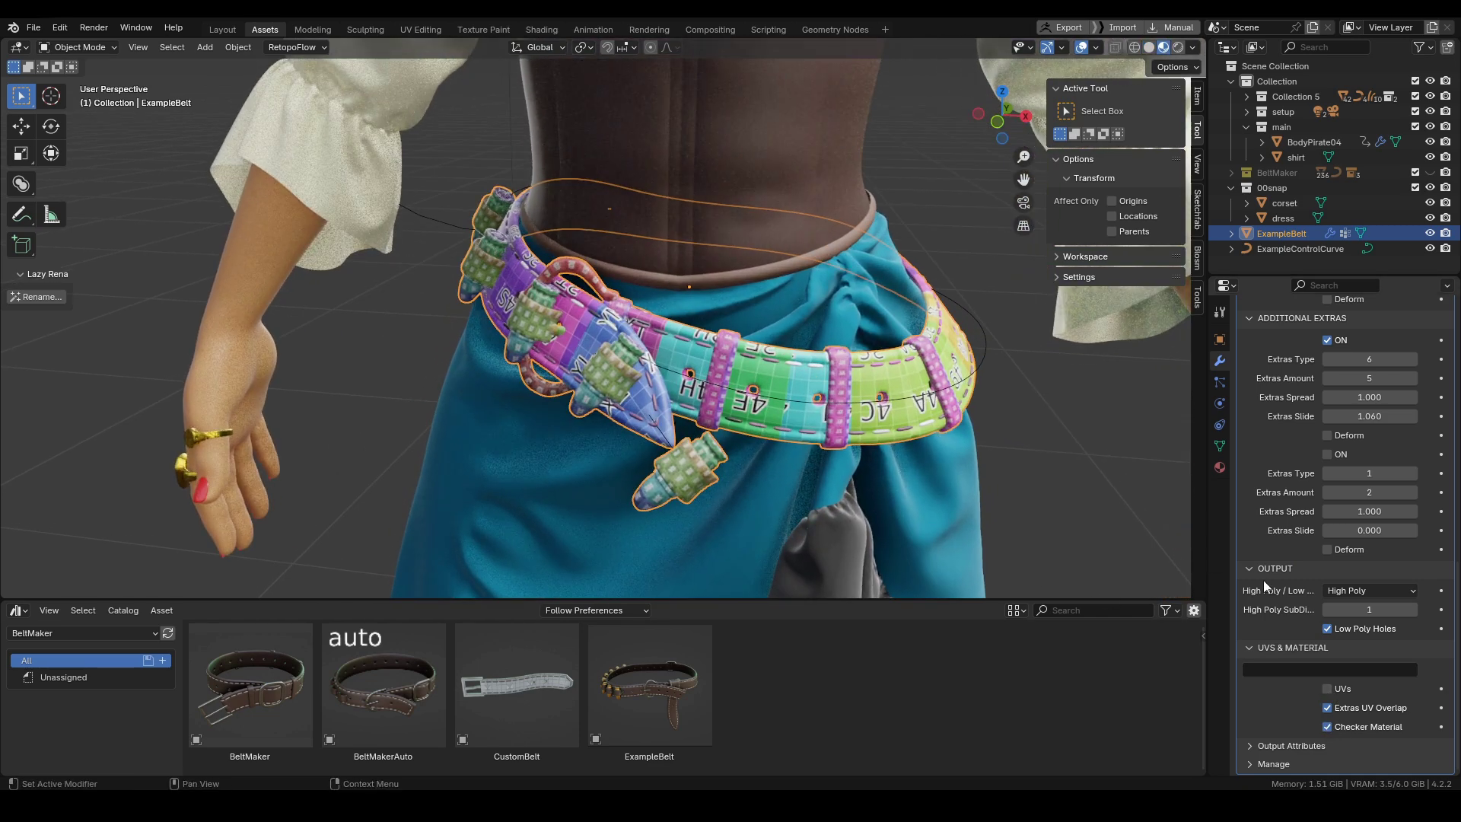
Turn on the belt's UVs option and turn off Extras UV Overlap to compare the checker pattern.
click(1327, 689)
middle_drag(951, 545, 807, 456)
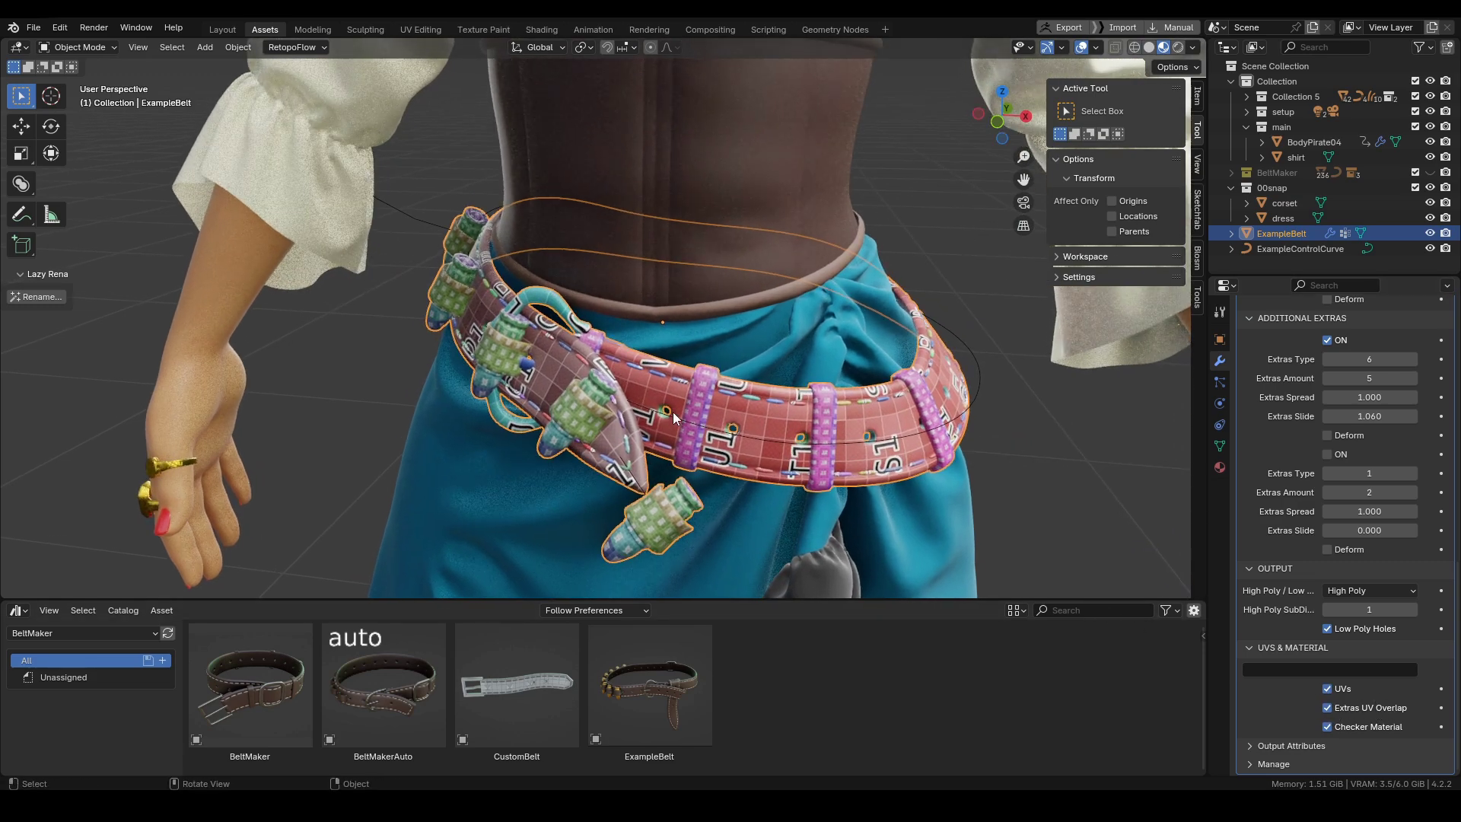
click(1327, 708)
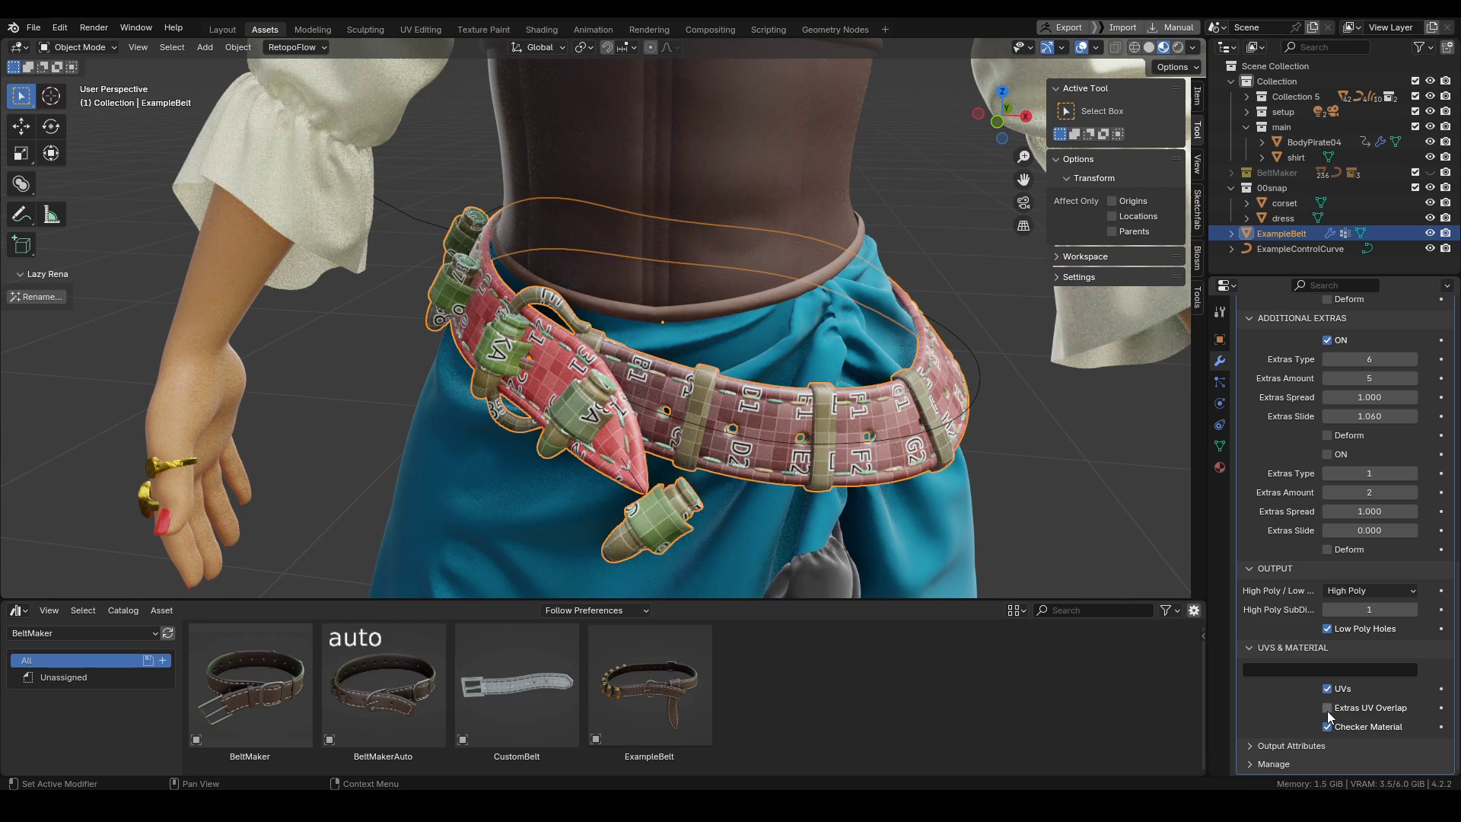
middle_drag(717, 461, 456, 328)
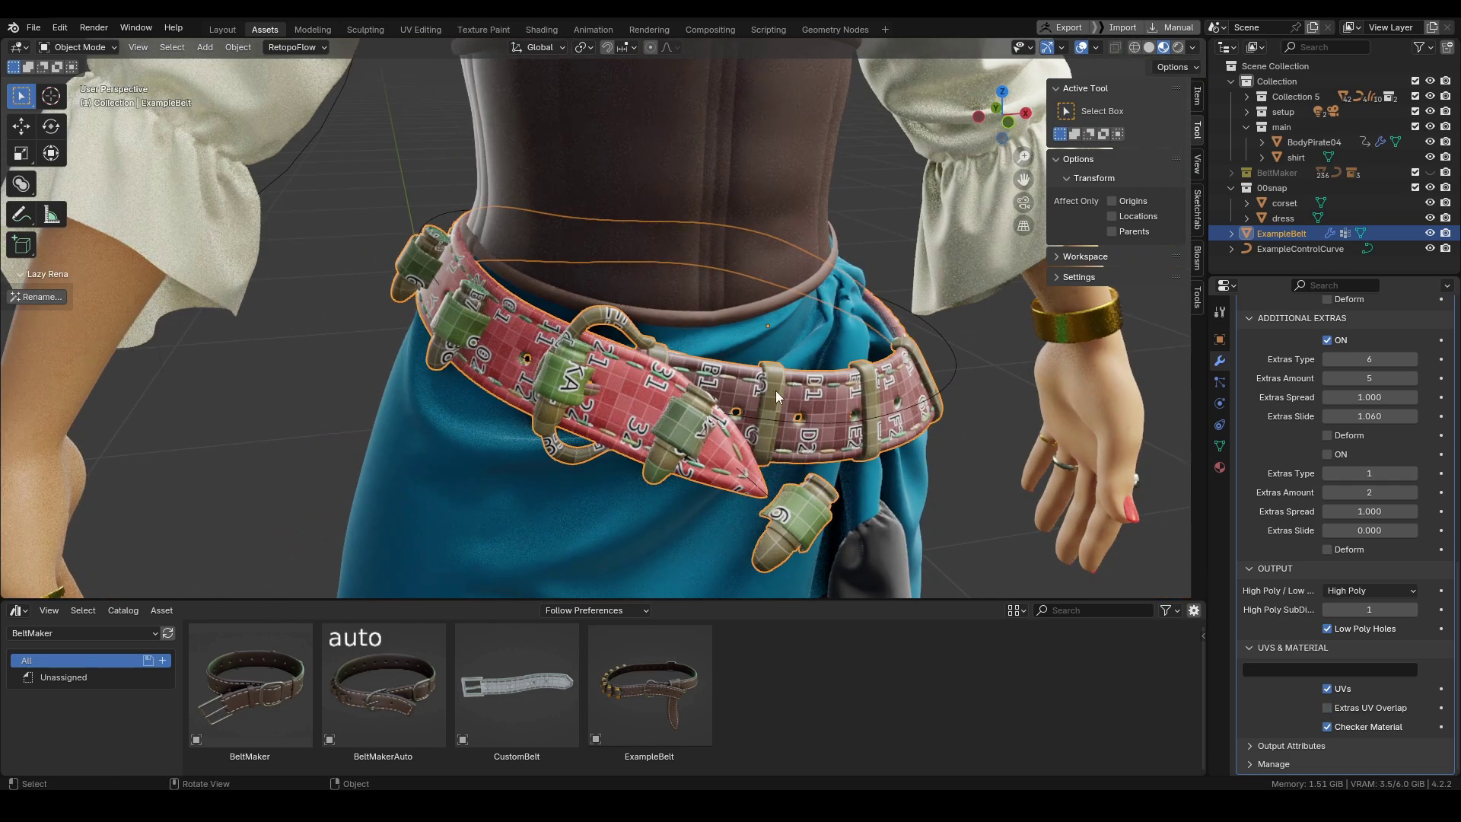
Turn Extras UV Overlap back on and turn the belt's UVs option off.
middle_drag(774, 390, 913, 411)
click(1328, 707)
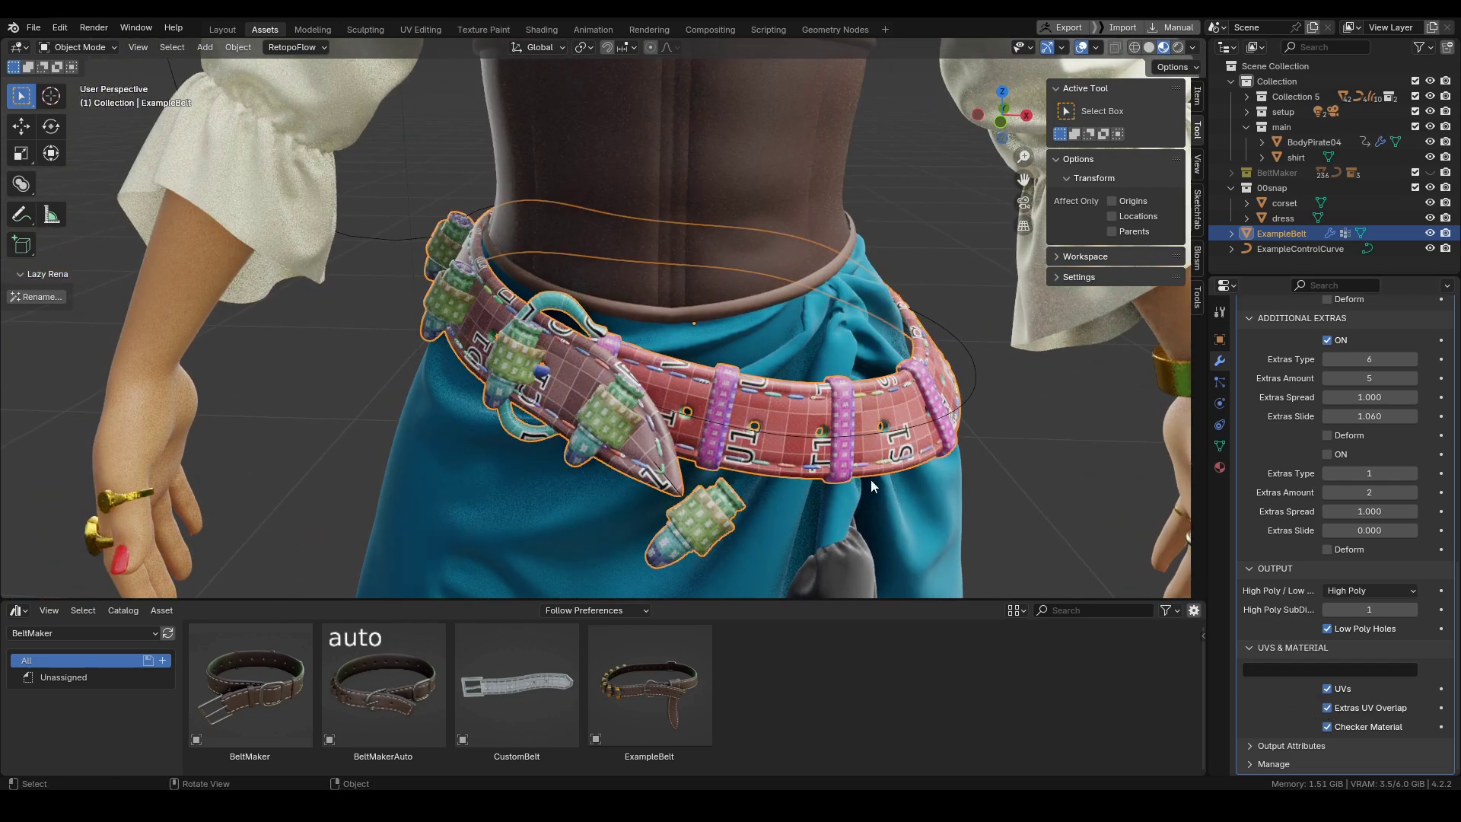
shift+middle_drag(781, 425, 729, 401)
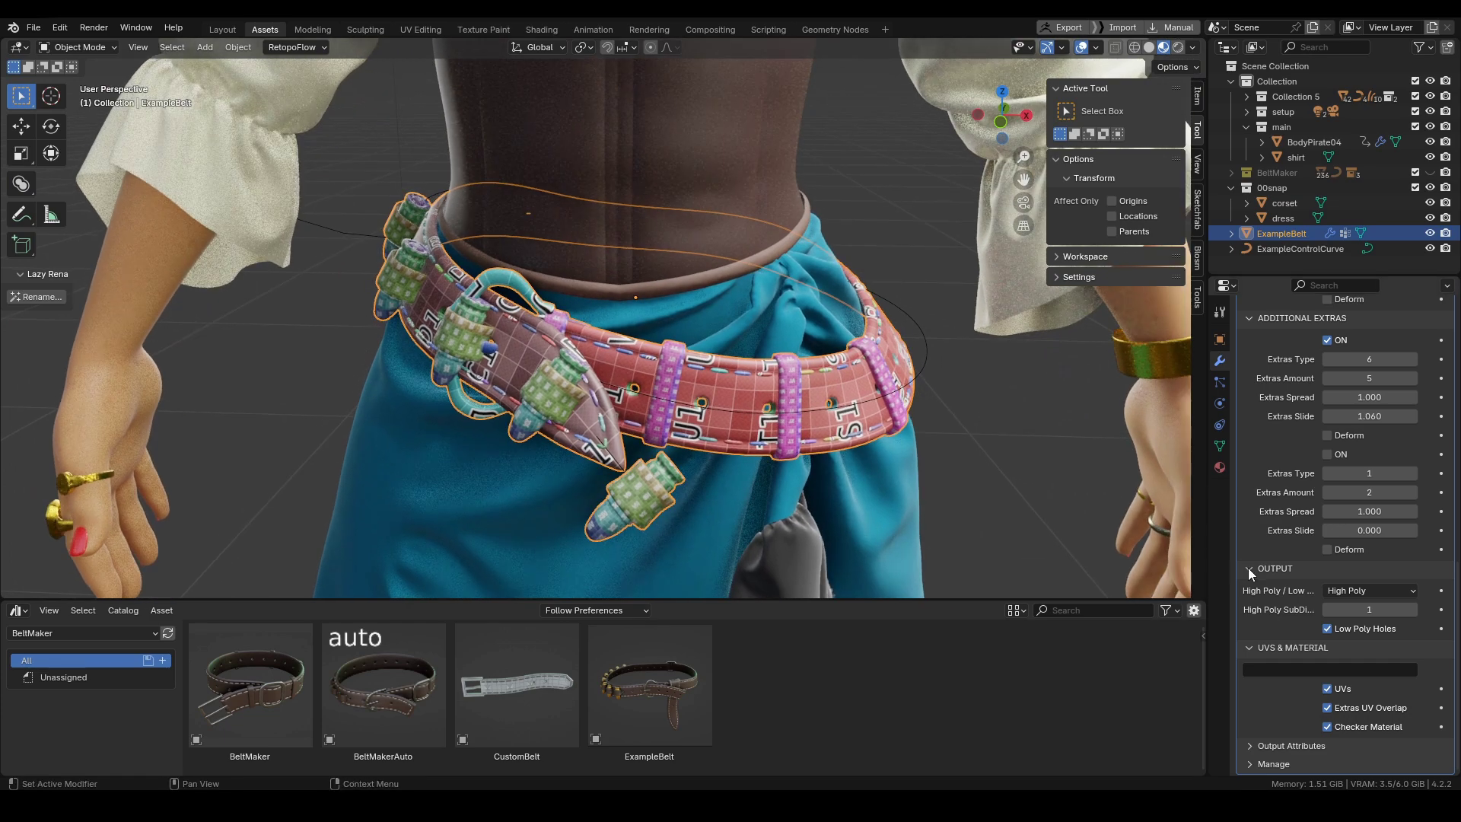
click(1327, 689)
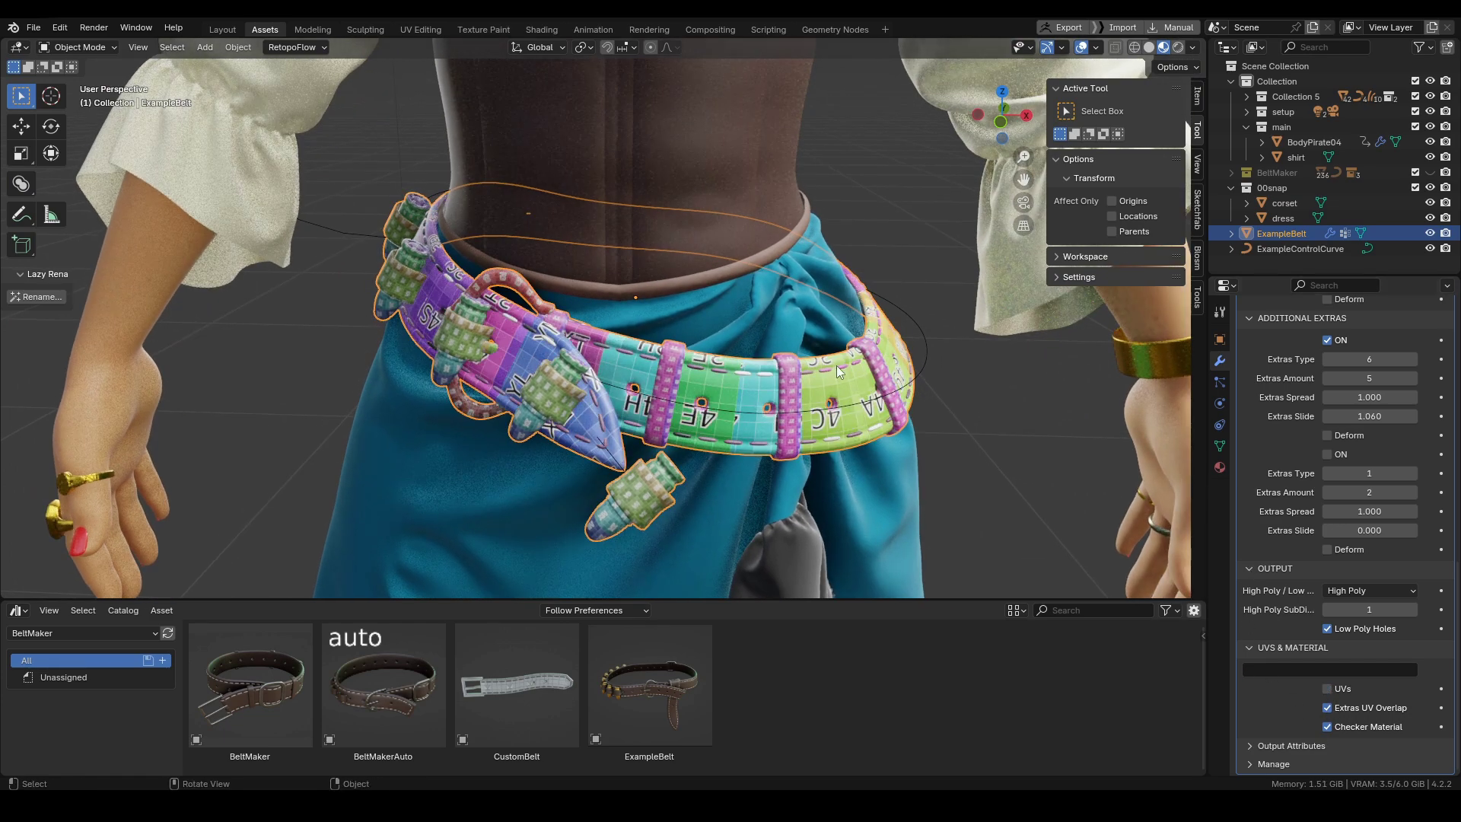
Switch the viewport shading back to Solid.
key(z)
click(1062, 367)
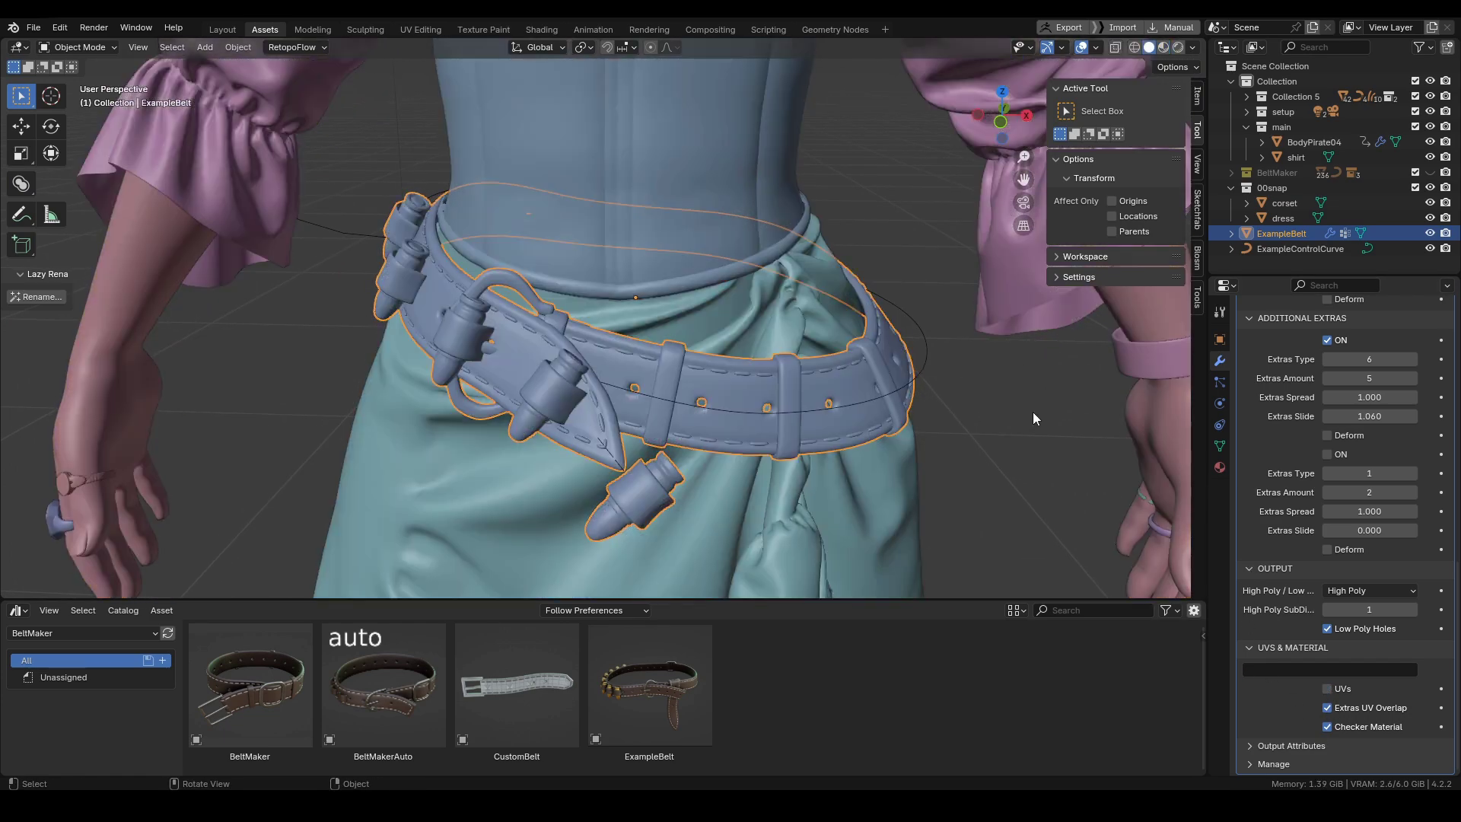
scroll(1297, 587, up, 20)
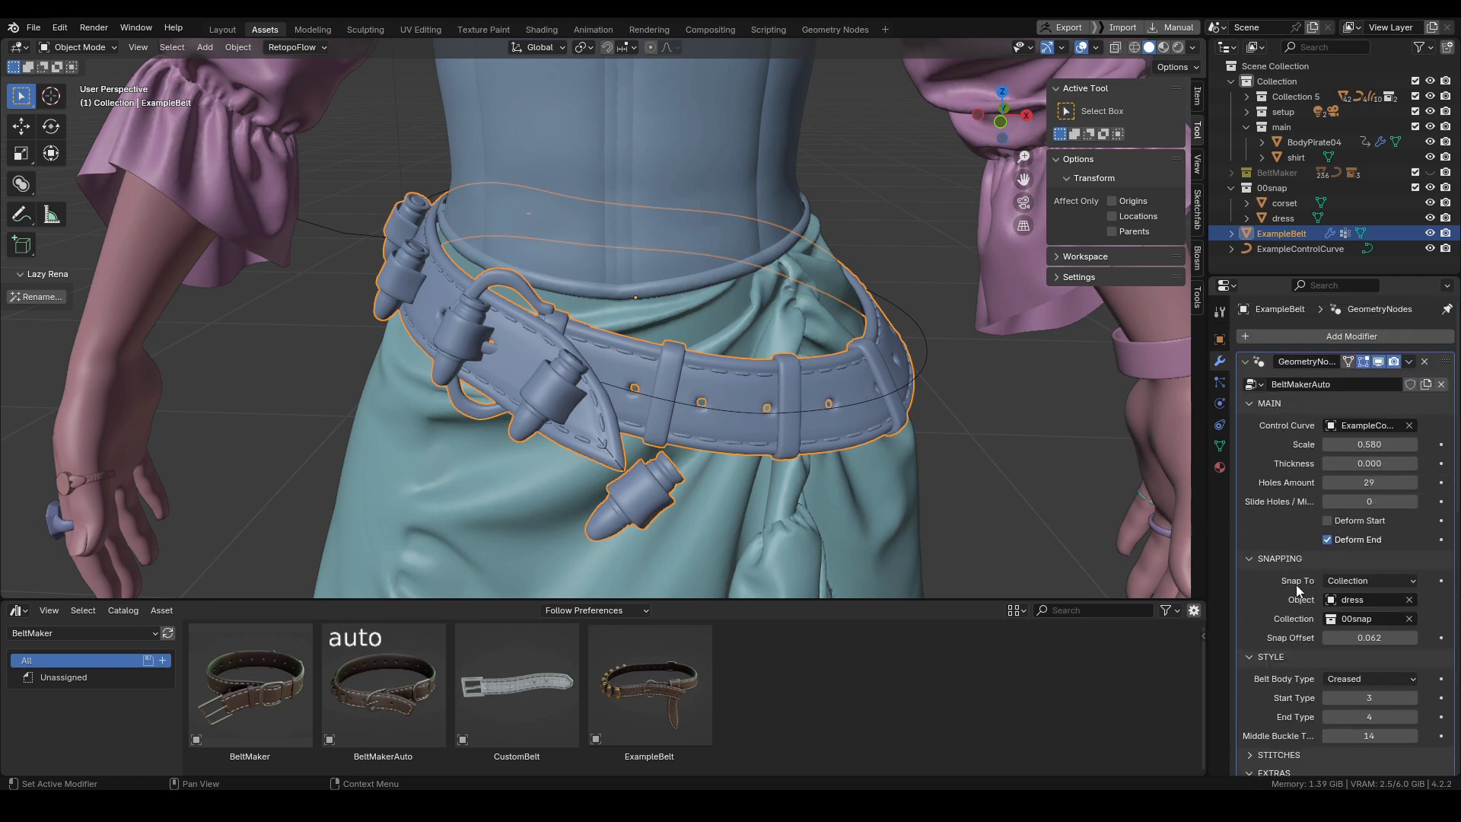
Edit the belt's control curve, set the side hip control point's handle type to Free, and move the point outward.
click(932, 359)
middle_drag(932, 360, 806, 401)
key(ctrl+Tab)
click(889, 454)
key(v)
click(742, 442)
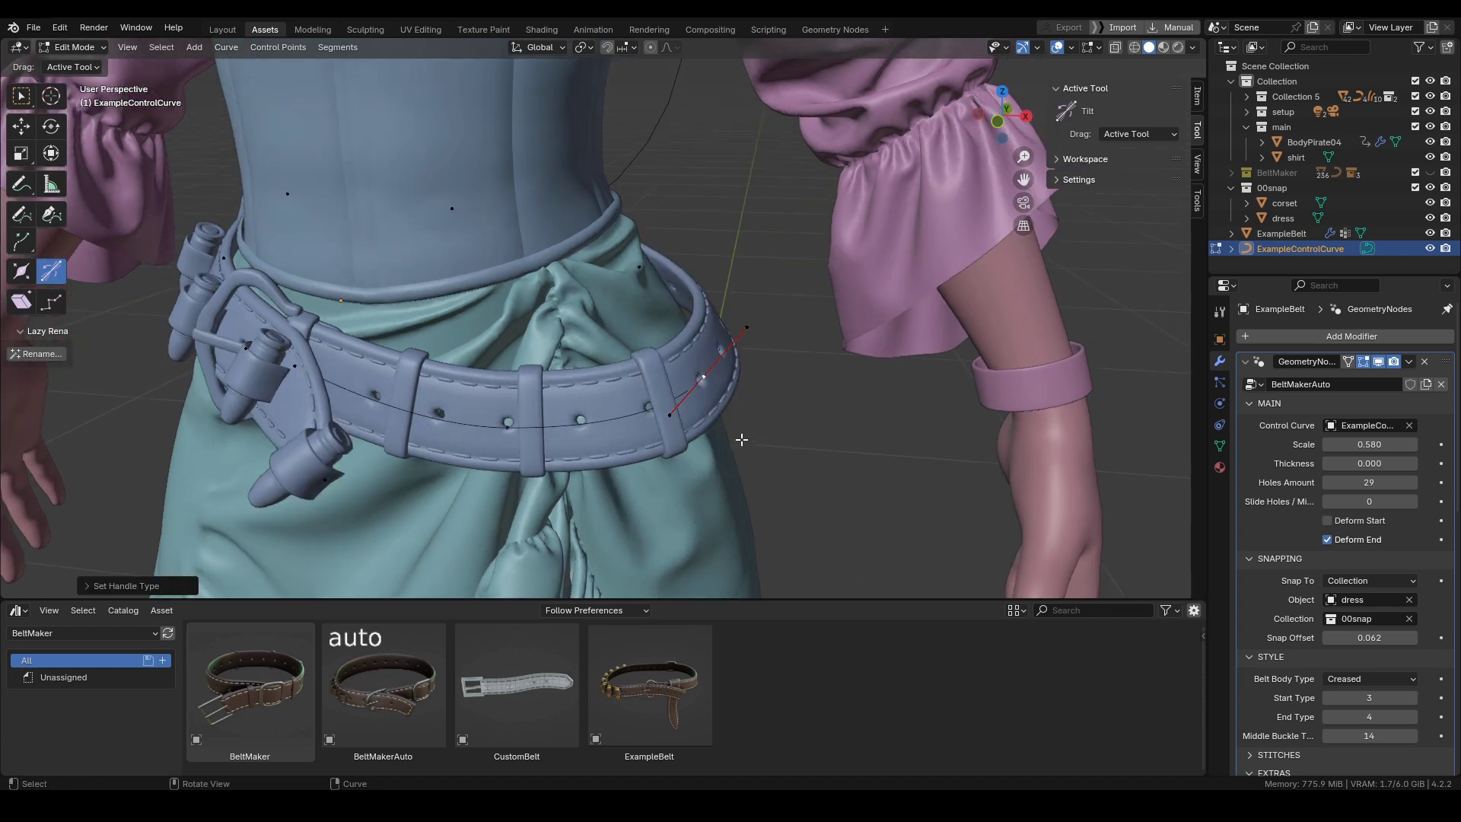
key(g)
click(784, 407)
middle_drag(783, 407, 739, 409)
scroll(822, 306, up, 3)
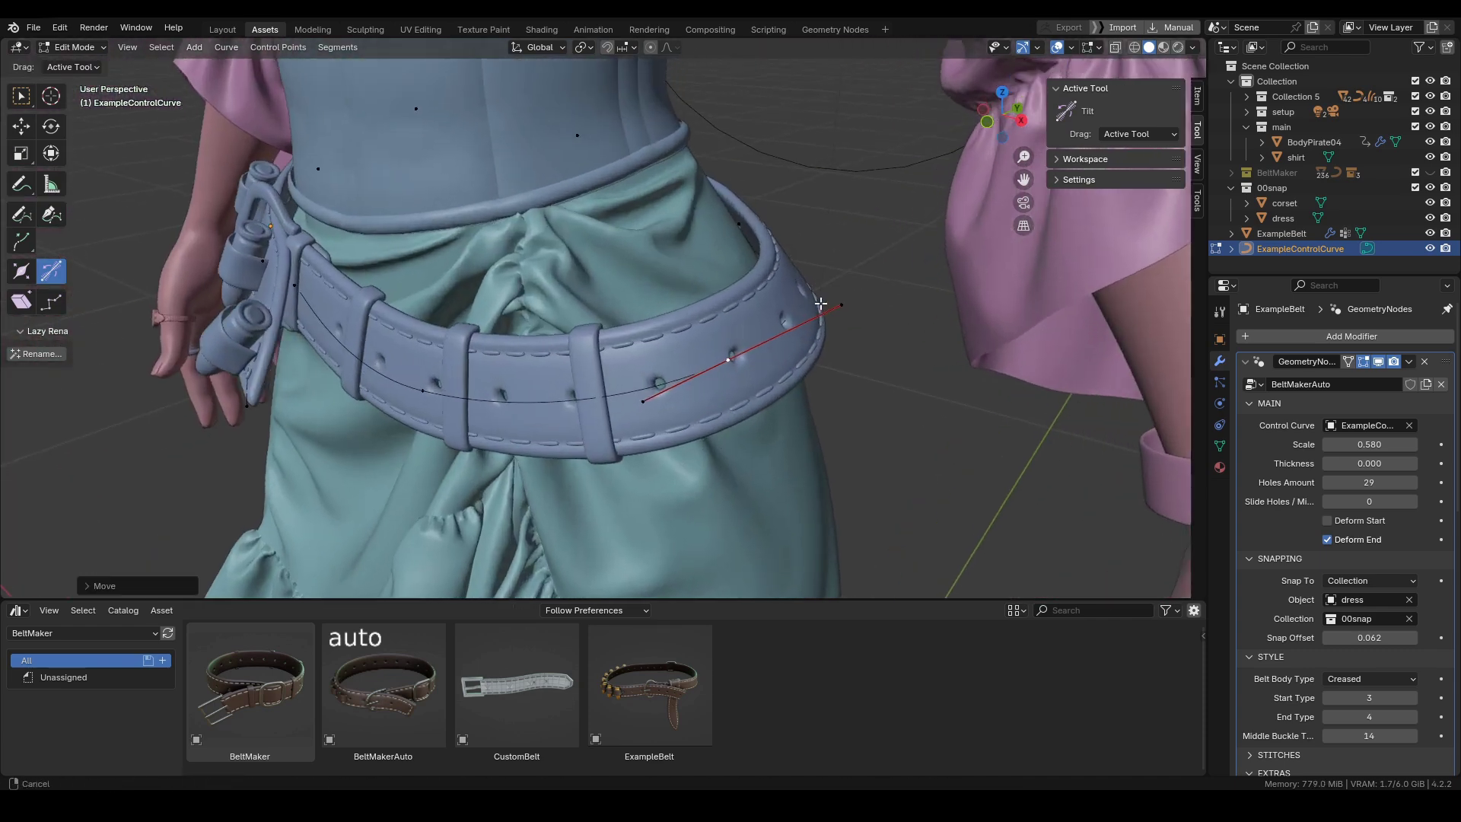
Try moving, rotating and scaling the hip control point's handles to bend the belt.
click(841, 306)
middle_drag(833, 402, 844, 424)
key(g)
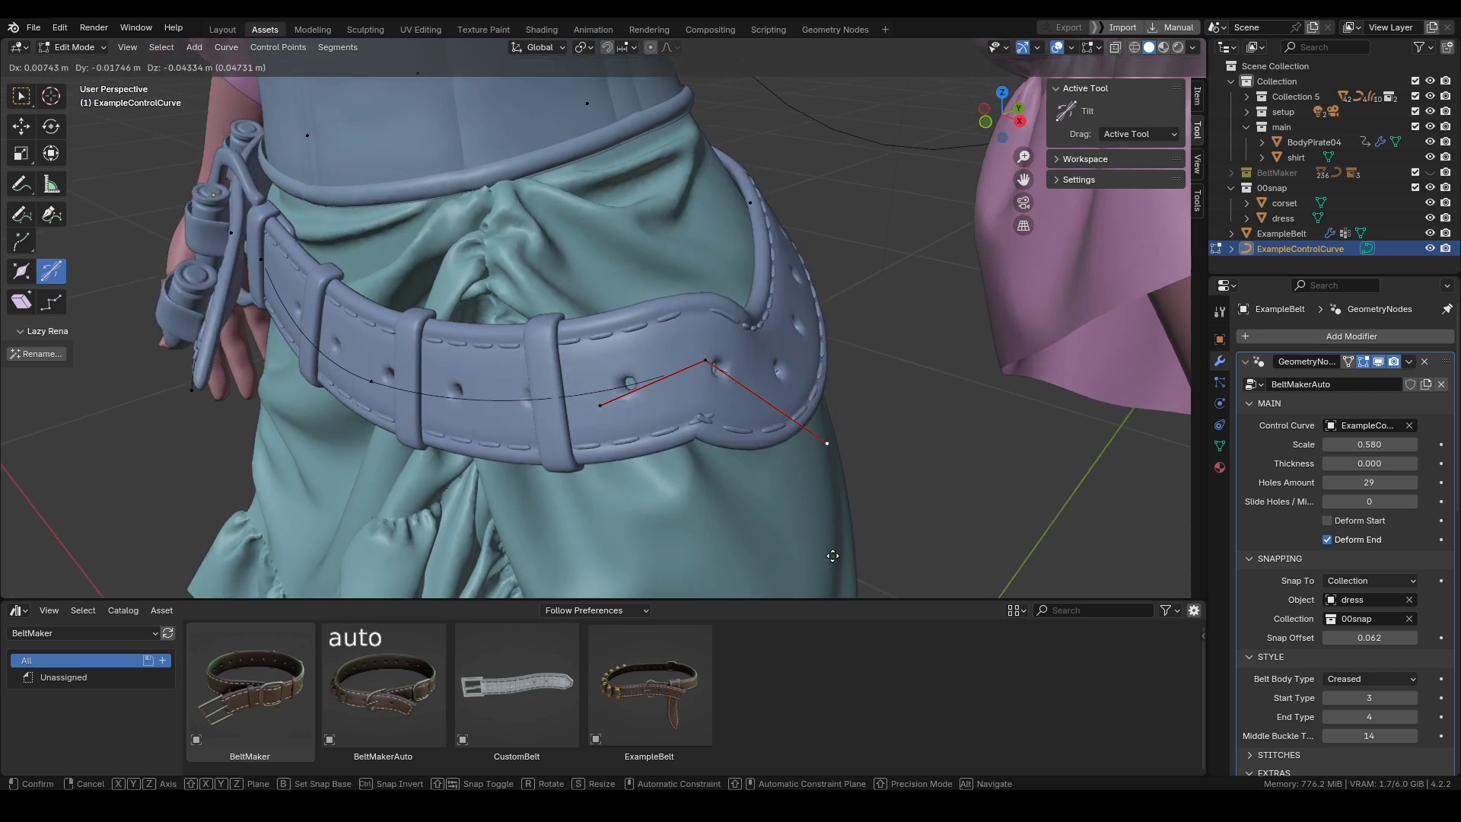
click(821, 426)
key(r)
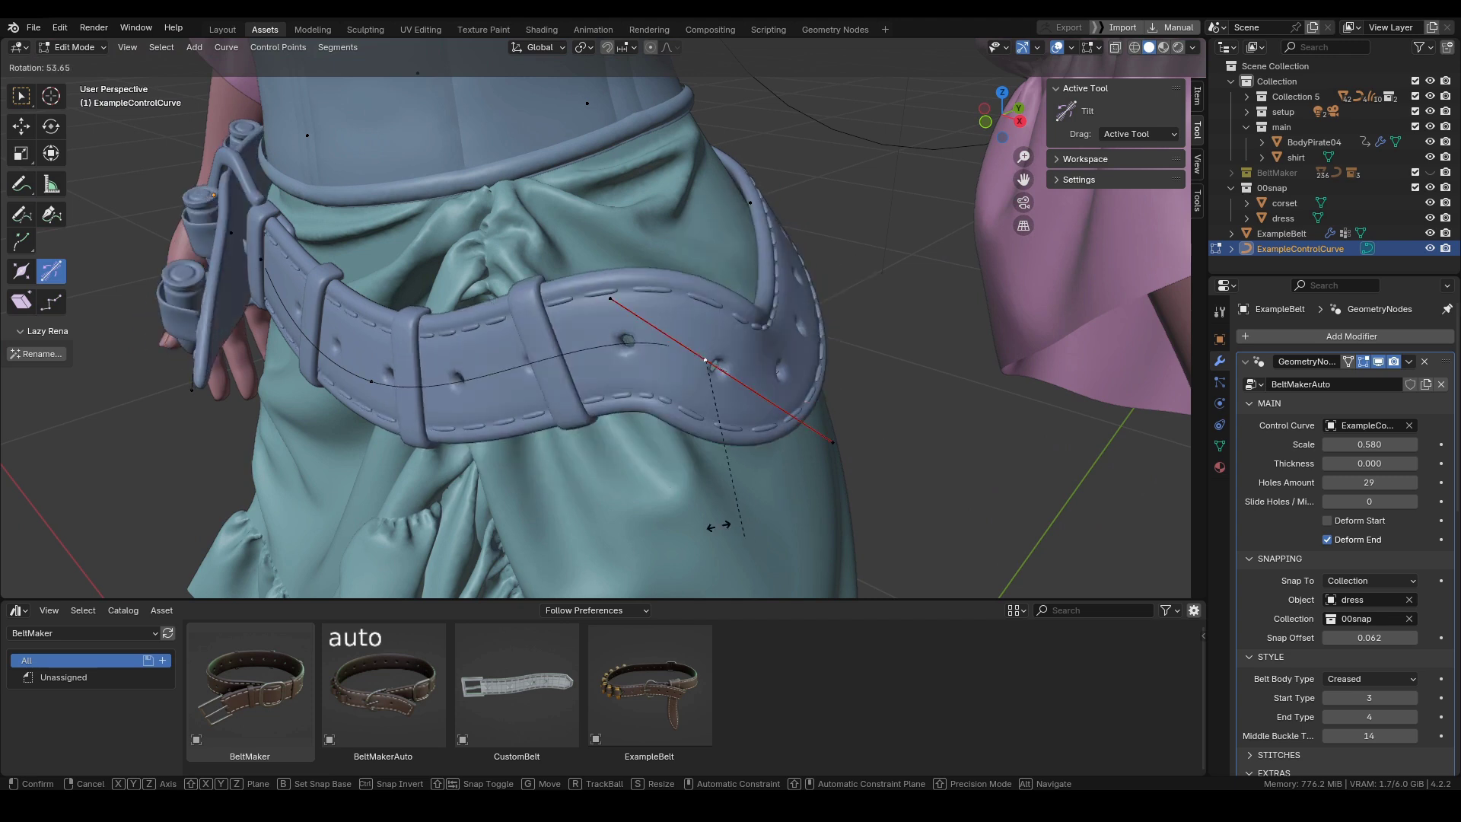
right_click(654, 409)
key(s)
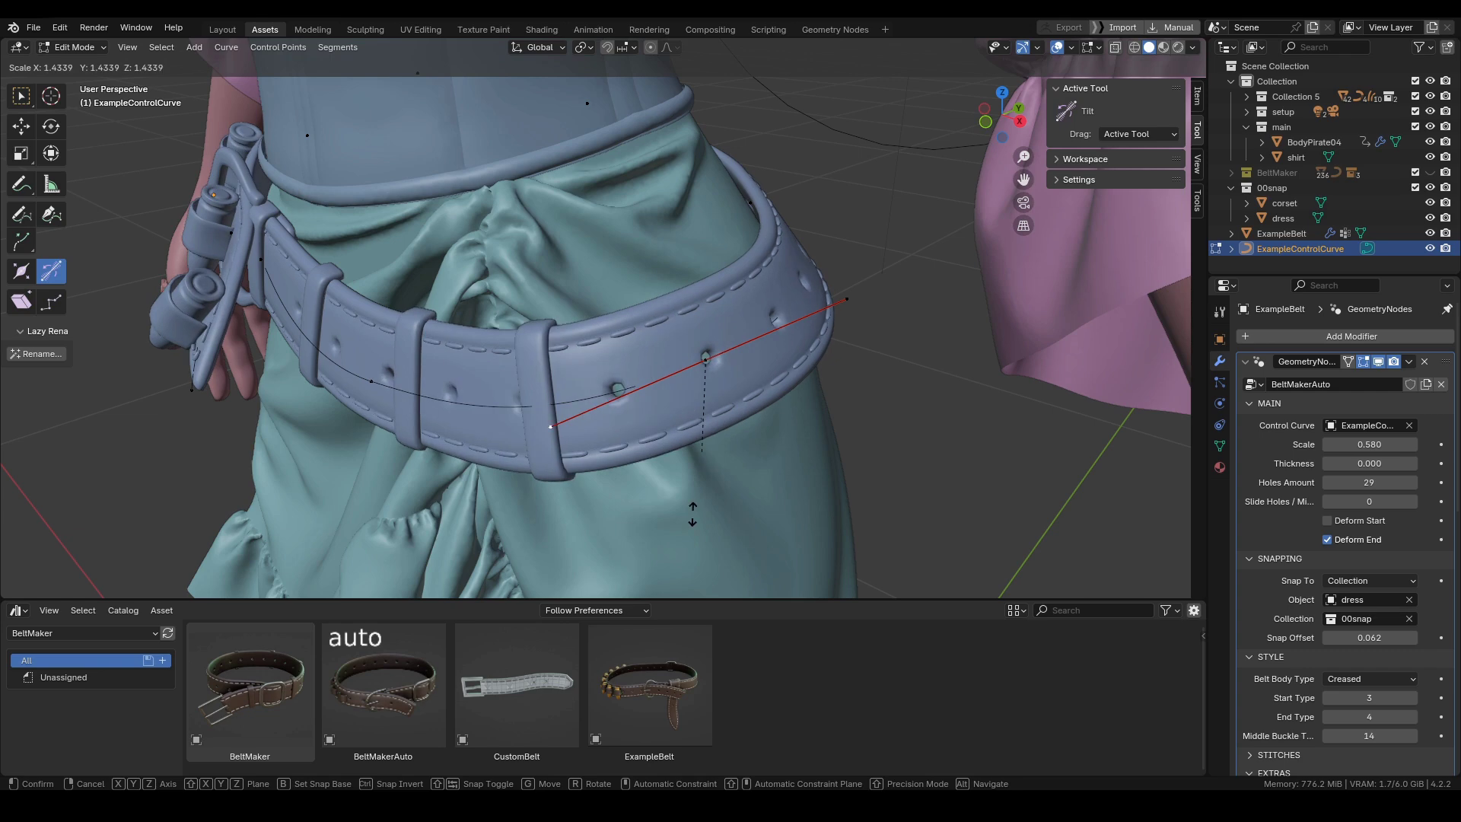
right_click(732, 414)
middle_drag(764, 422, 843, 414)
Set the hip control point's handle type to Automatic and return to Object Mode.
key(v)
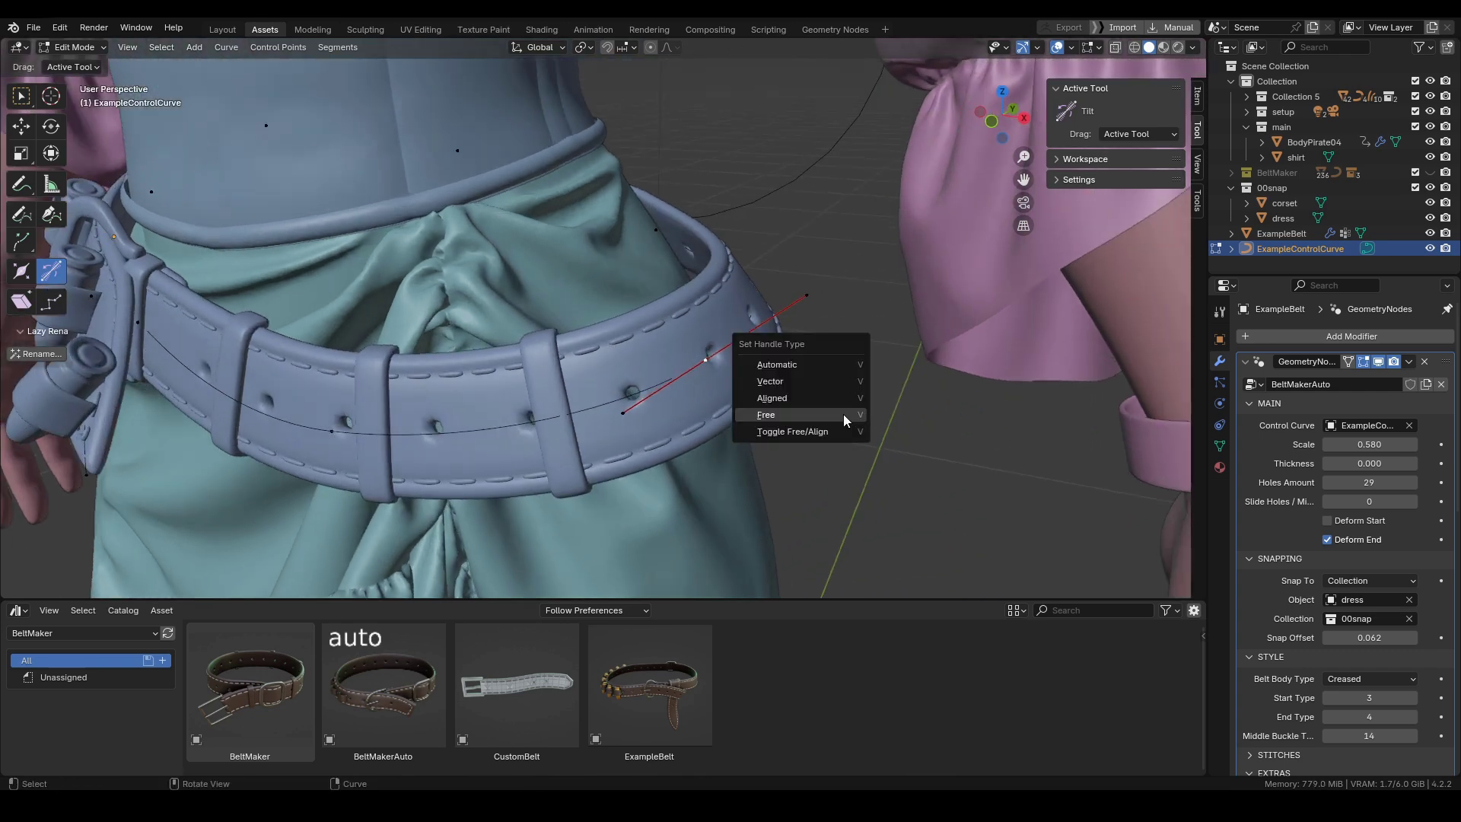
click(802, 363)
ctrl+middle_drag(737, 221, 750, 271)
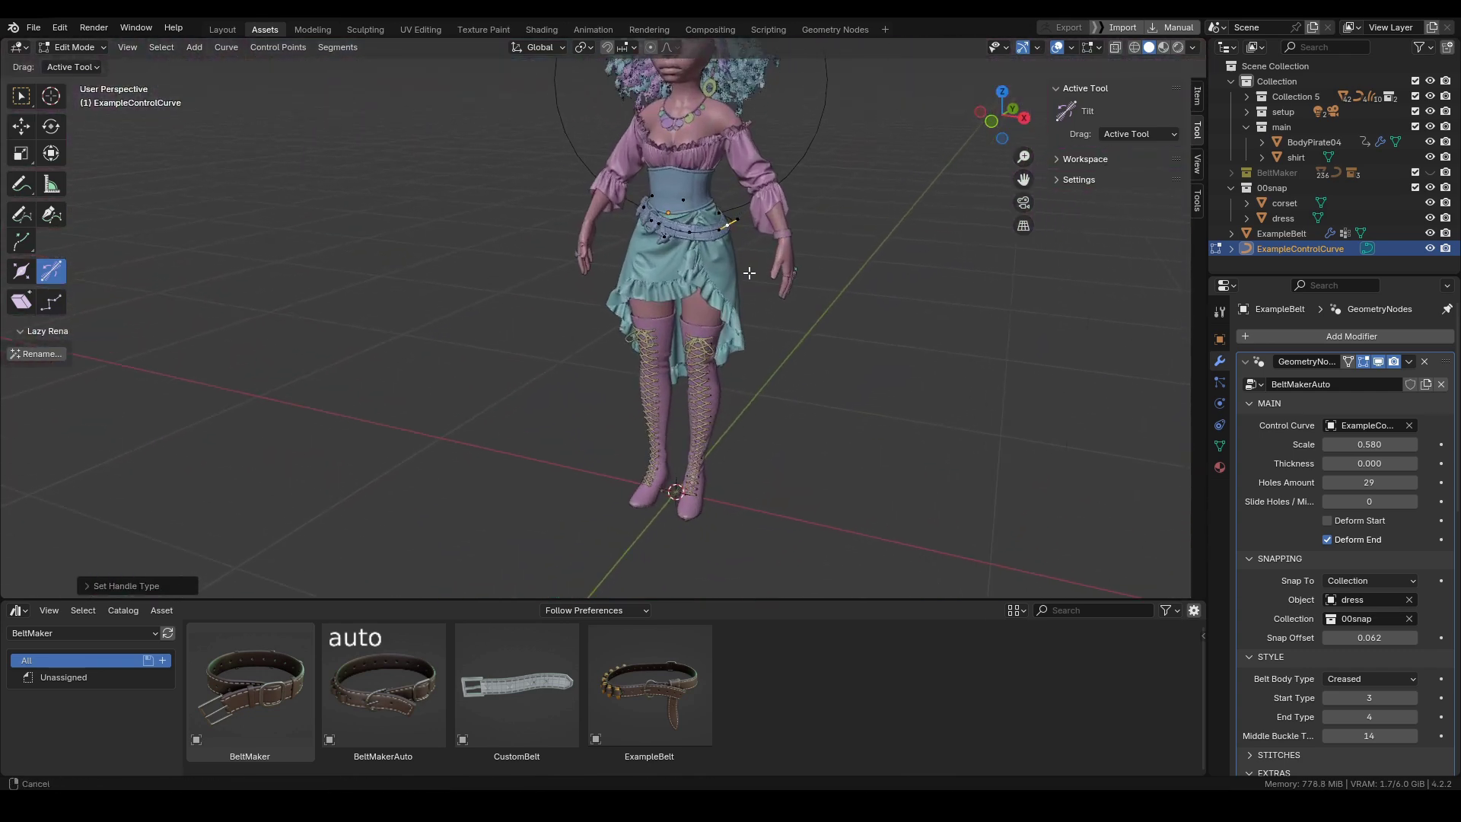
shift+middle_drag(883, 456, 792, 422)
key(ctrl+Tab)
click(643, 436)
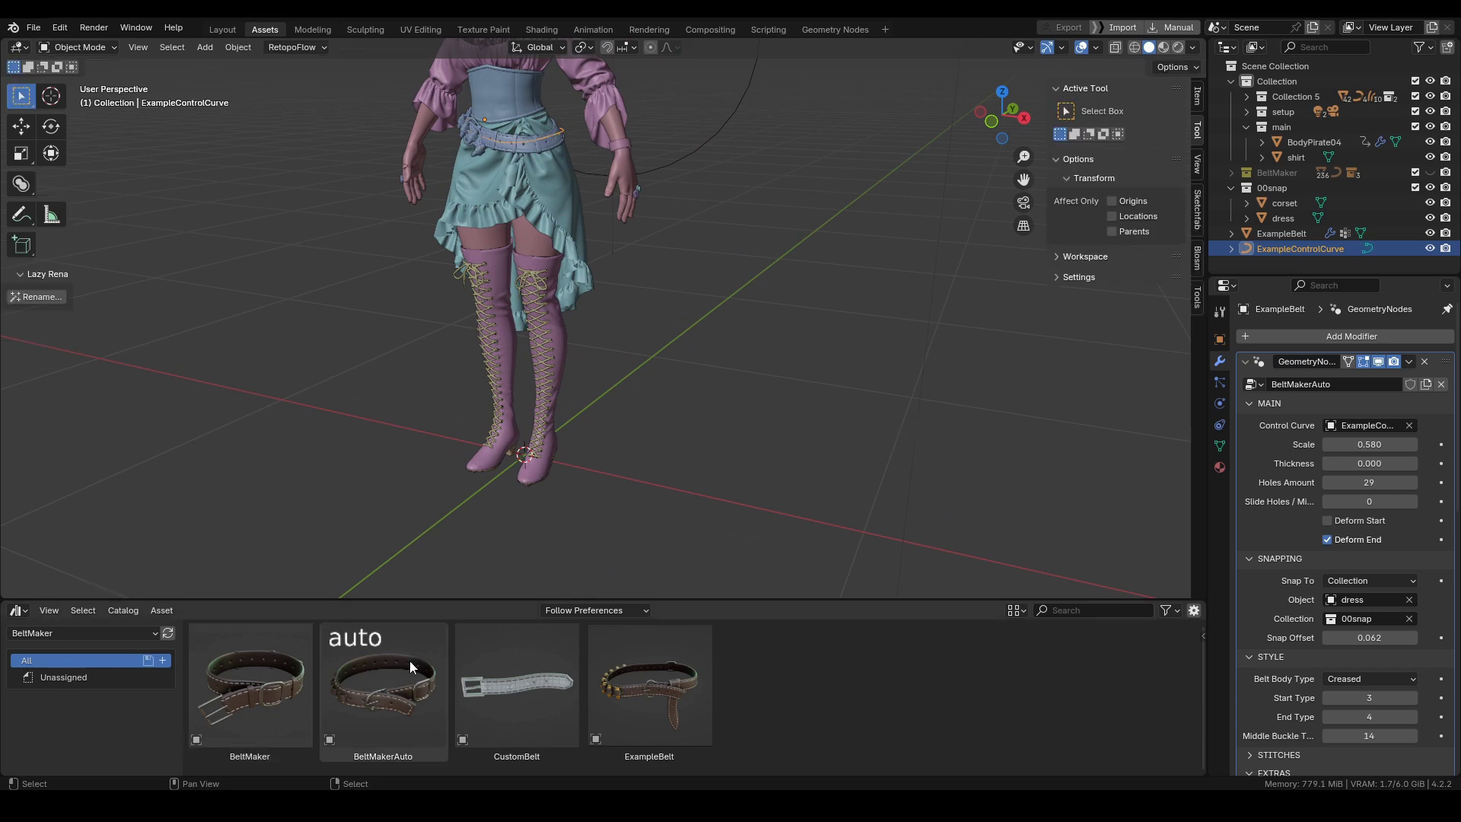
Add the BeltMakerAuto asset beside the character's boots and place a duplicate of it about 0.69 m away.
drag(409, 660, 729, 532)
middle_drag(621, 478, 664, 460)
key(shift+d)
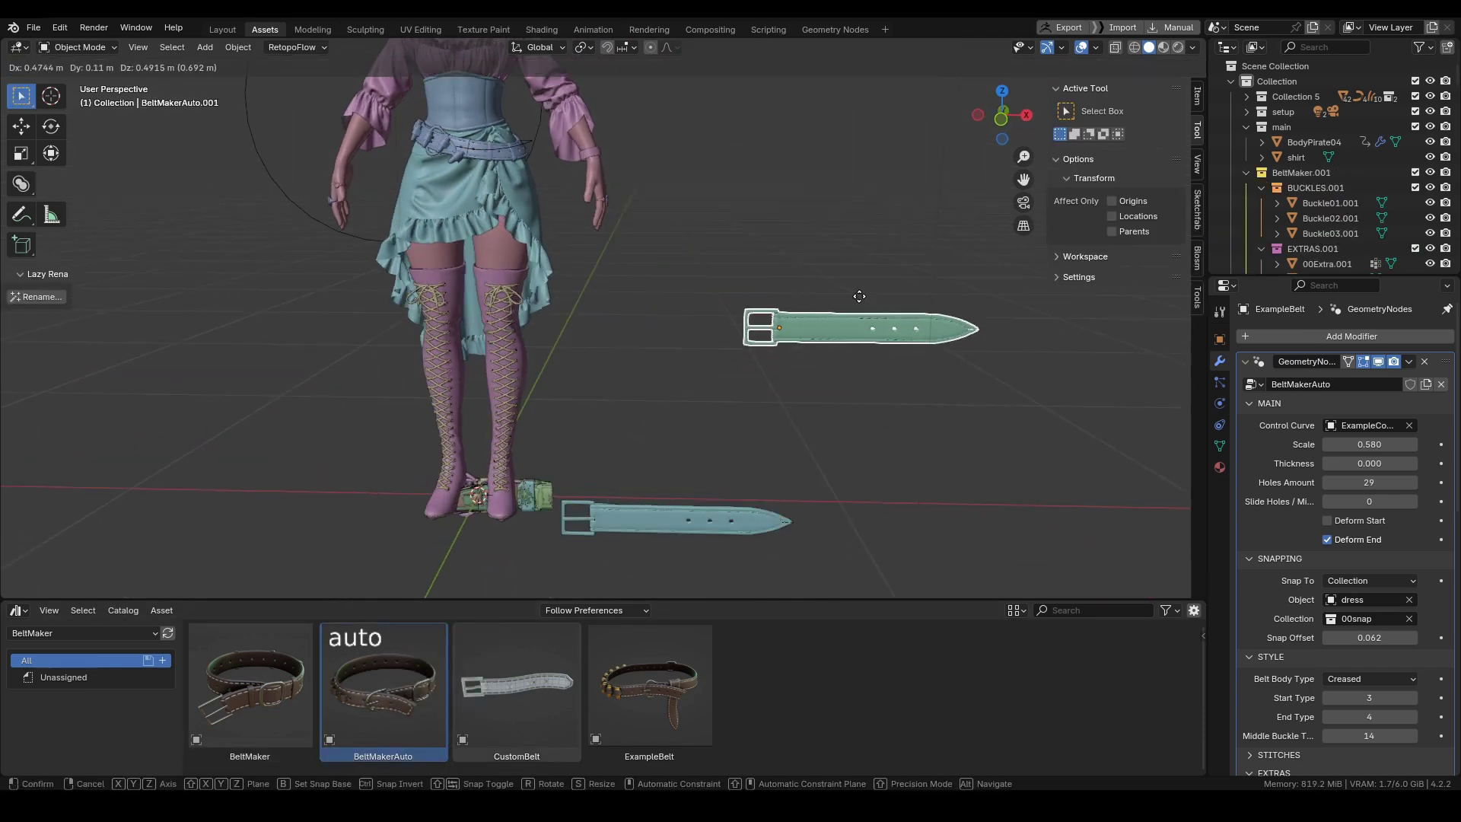
click(858, 296)
shift+middle_drag(862, 331, 752, 416)
ctrl+middle_drag(752, 415, 831, 273)
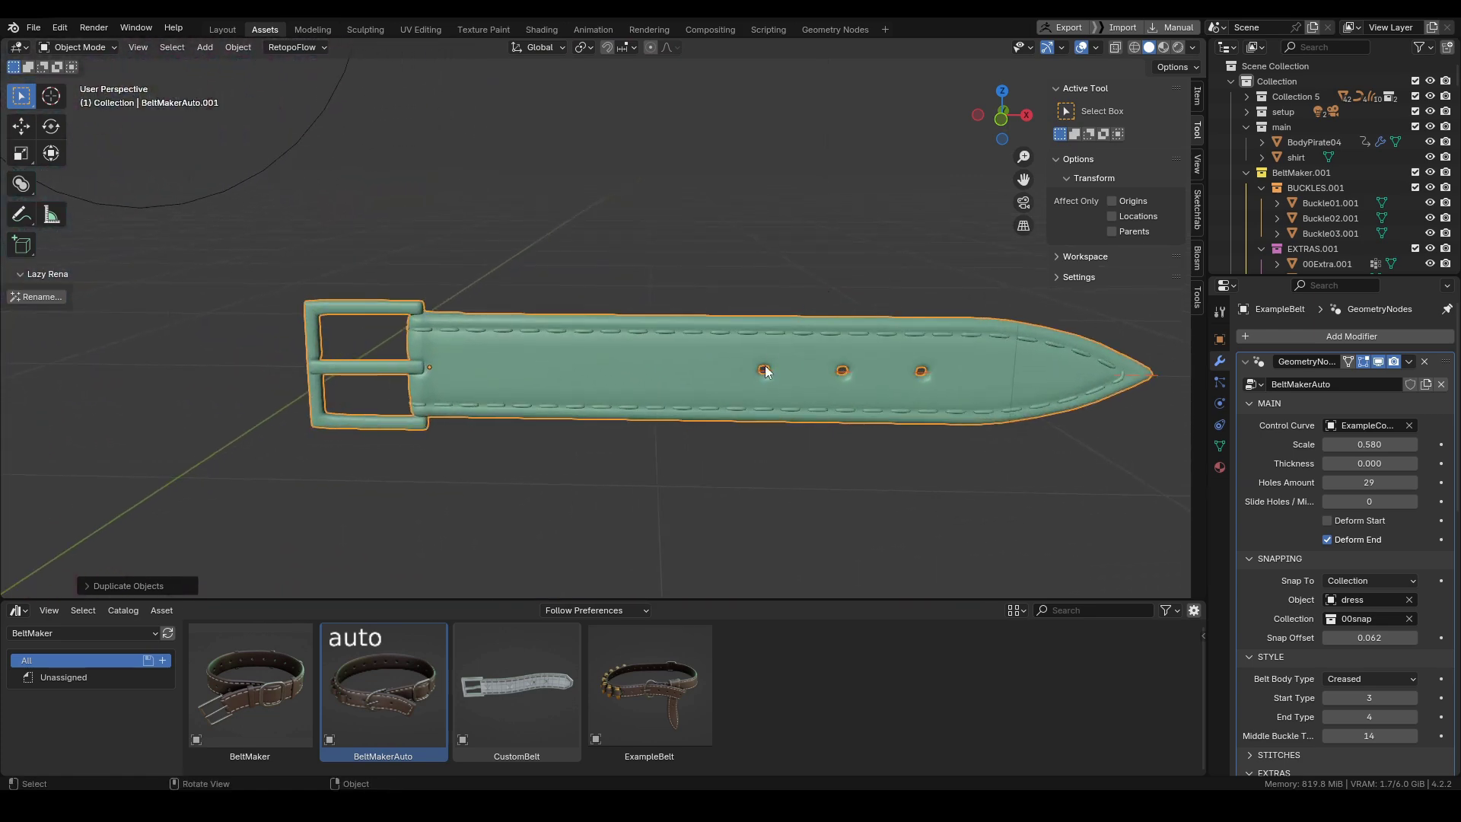
Select the duplicated belt and pin its modifier properties in place of those of ExampleBelt.
click(839, 373)
click(1448, 309)
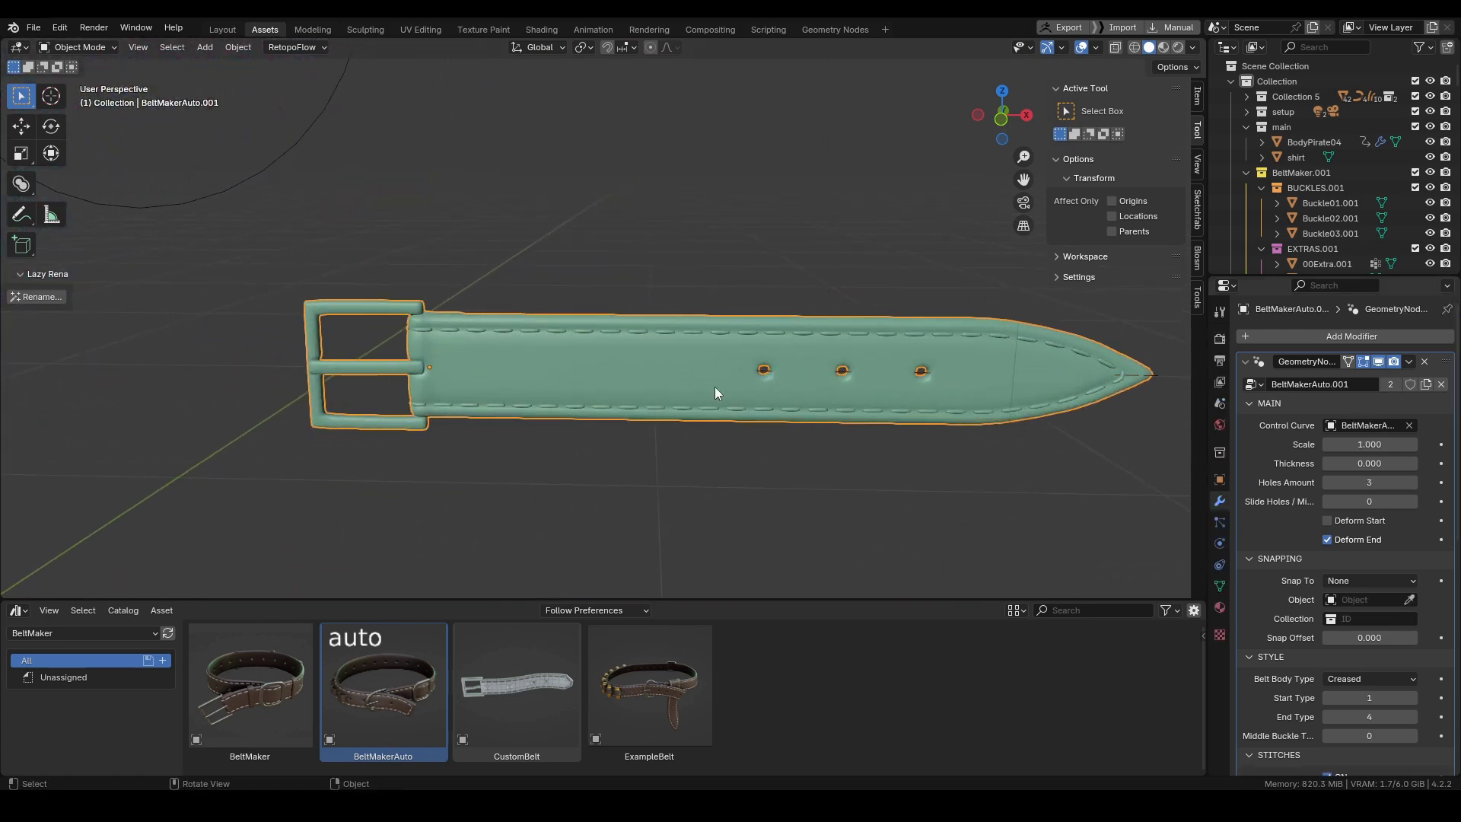
click(1448, 309)
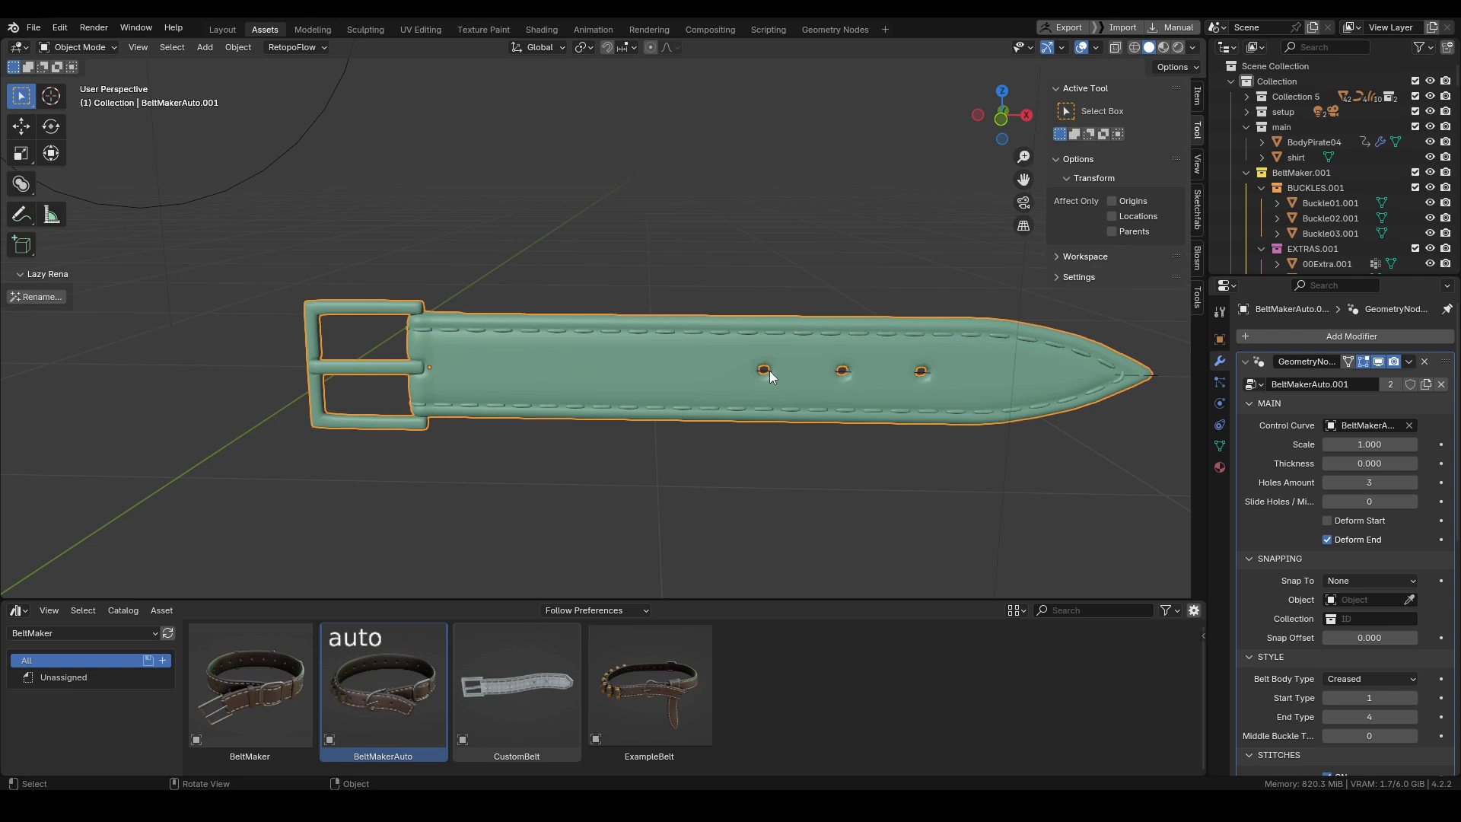
Edit the duplicated belt's control curve and extrude a new point from its buckle end, diagonally downward.
click(769, 371)
key(Tab)
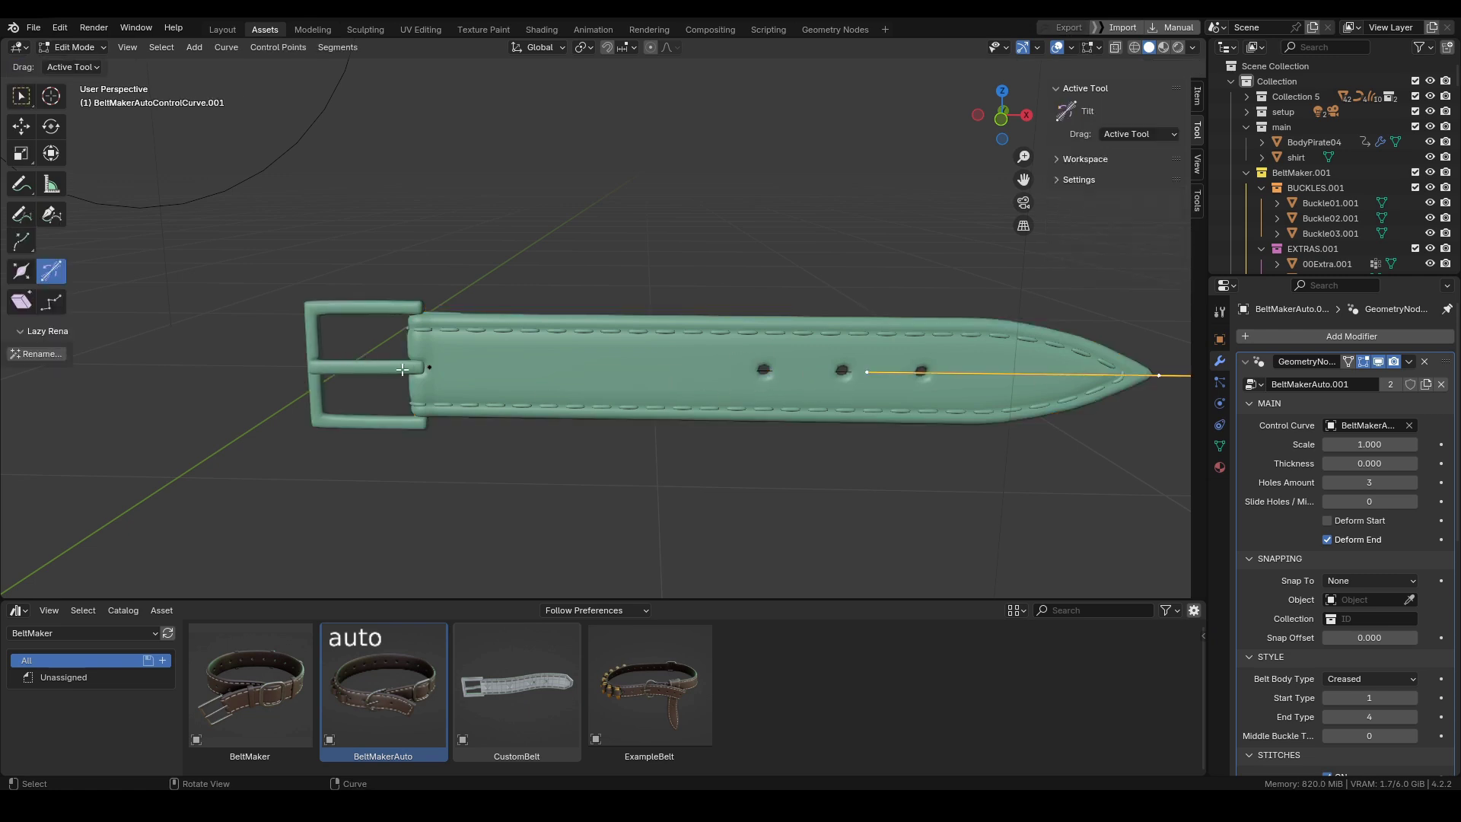
scroll(602, 359, down, 3)
key(e)
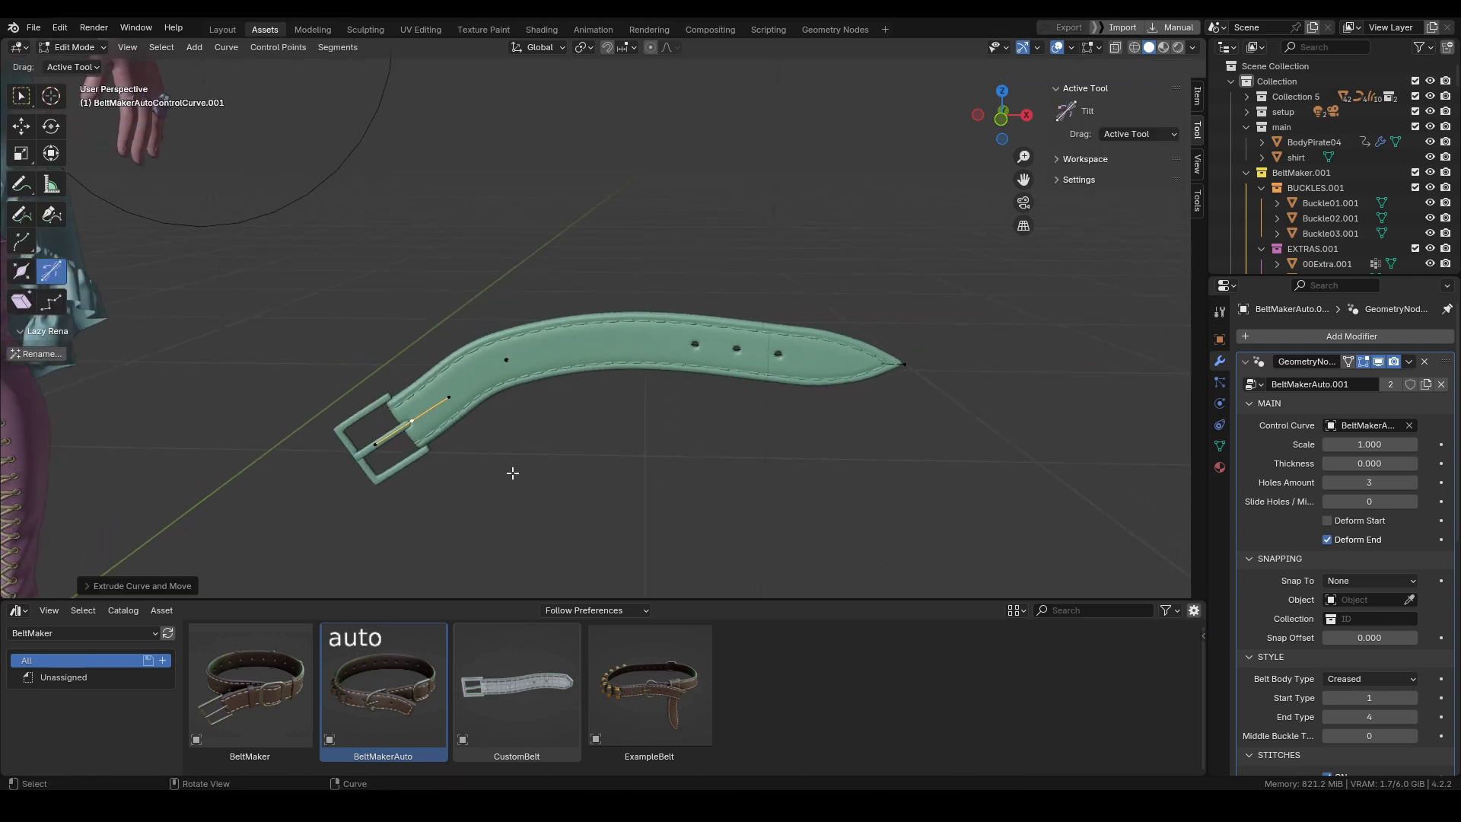
Extrude another control point up and outward from the belt's buckle end and rotate its handles by about -38 degrees.
click(460, 416)
key(r)
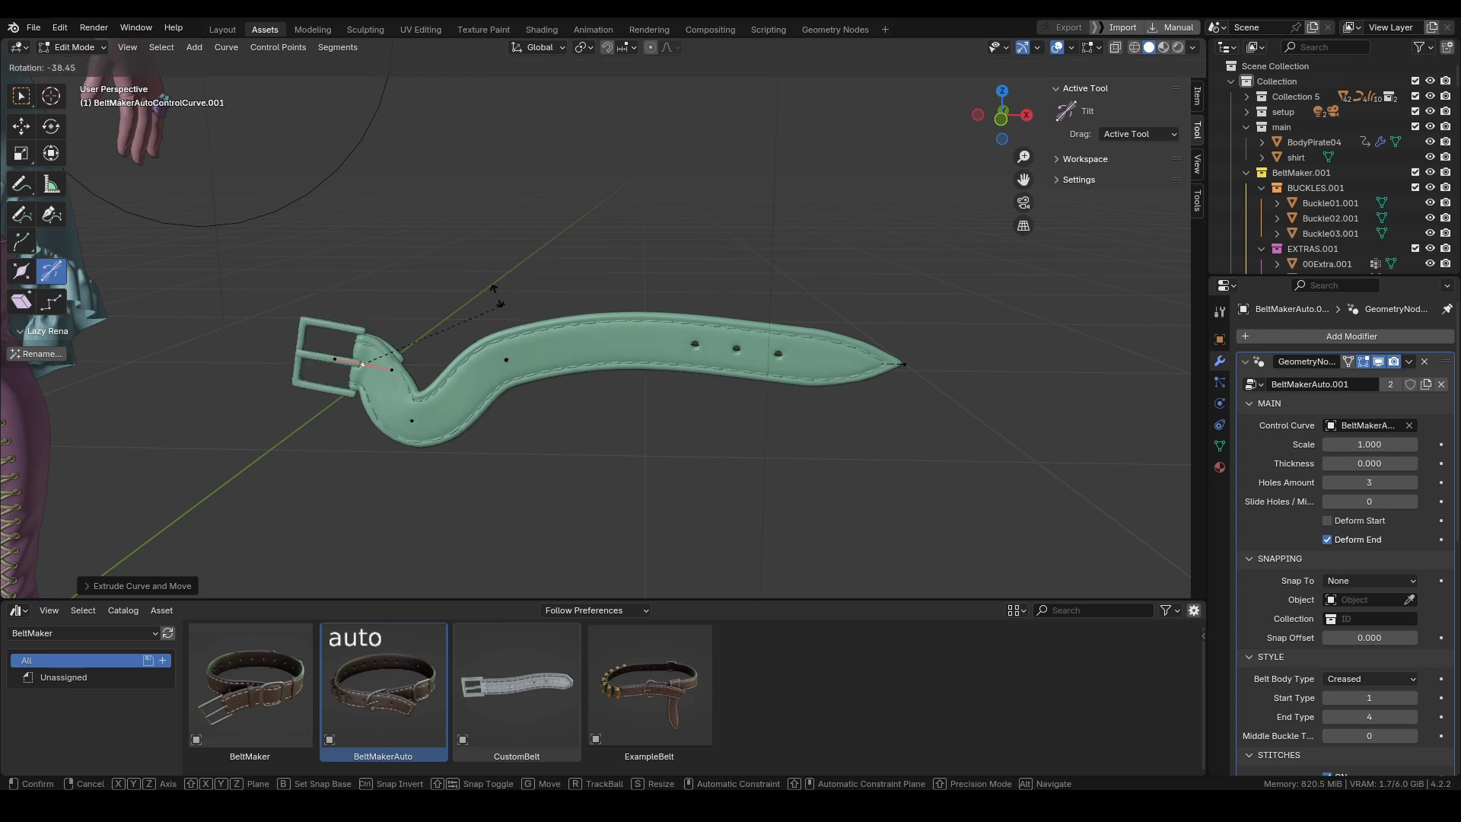
click(492, 302)
Rotate the handles of the control point at the belt's pointed tip and scale them down to about 0.57.
key(r)
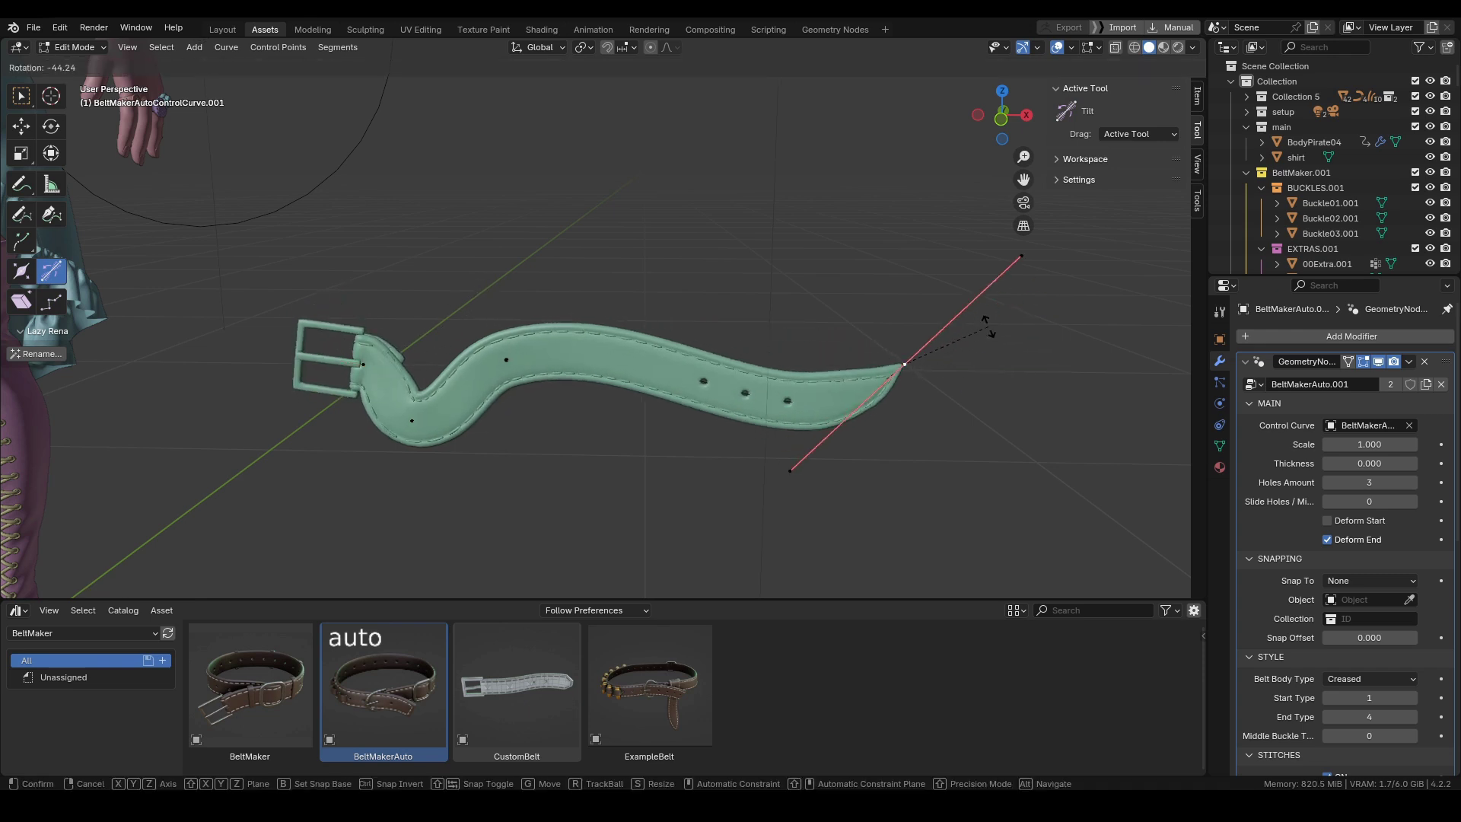
click(991, 328)
key(r)
click(1003, 345)
key(s)
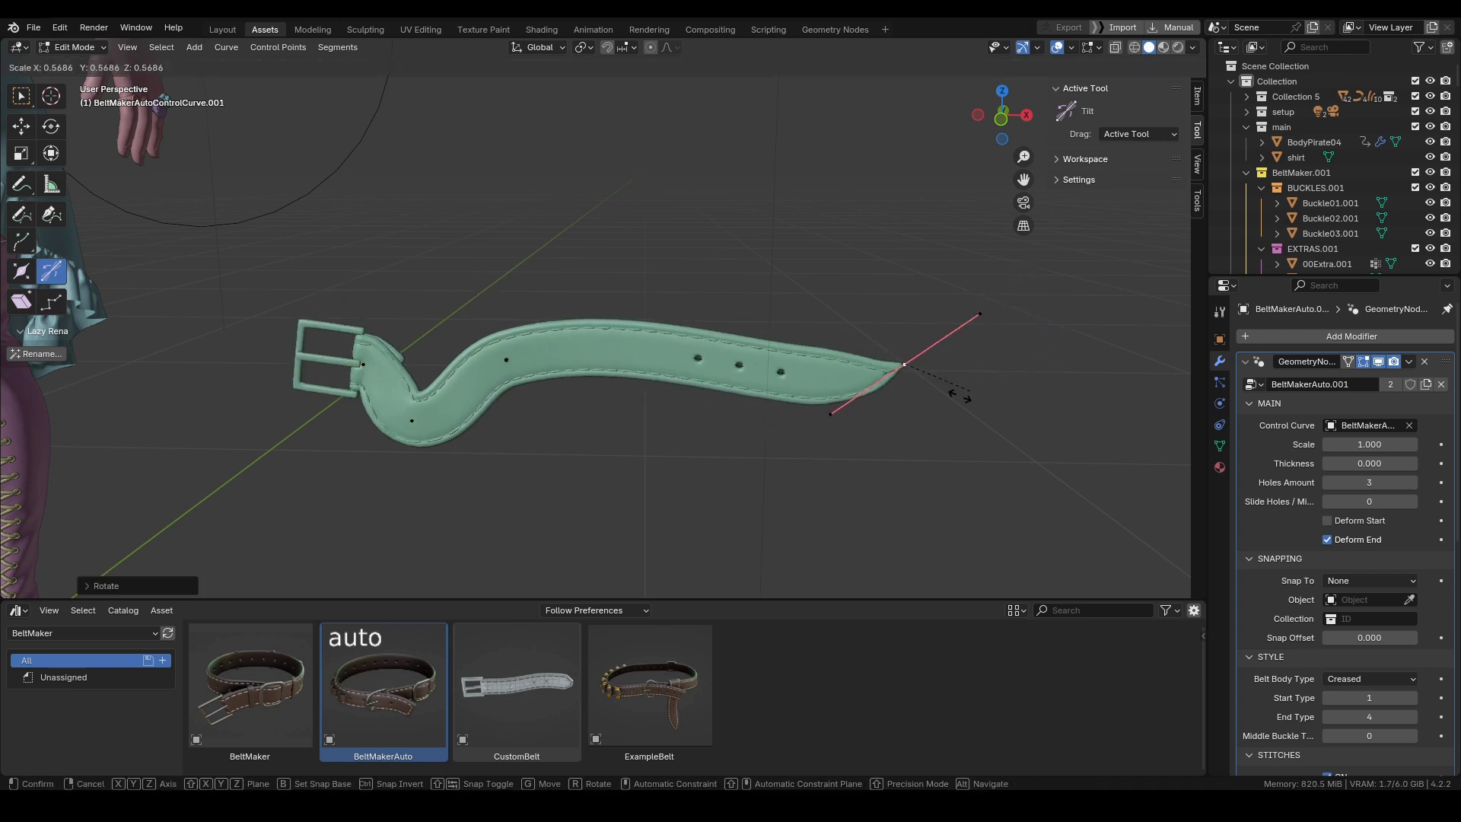
click(959, 394)
Extrude a new point diagonally upward from the belt's tip, rotate its handles by about 44 degrees and return to Object Mode.
key(e)
click(1064, 347)
key(r)
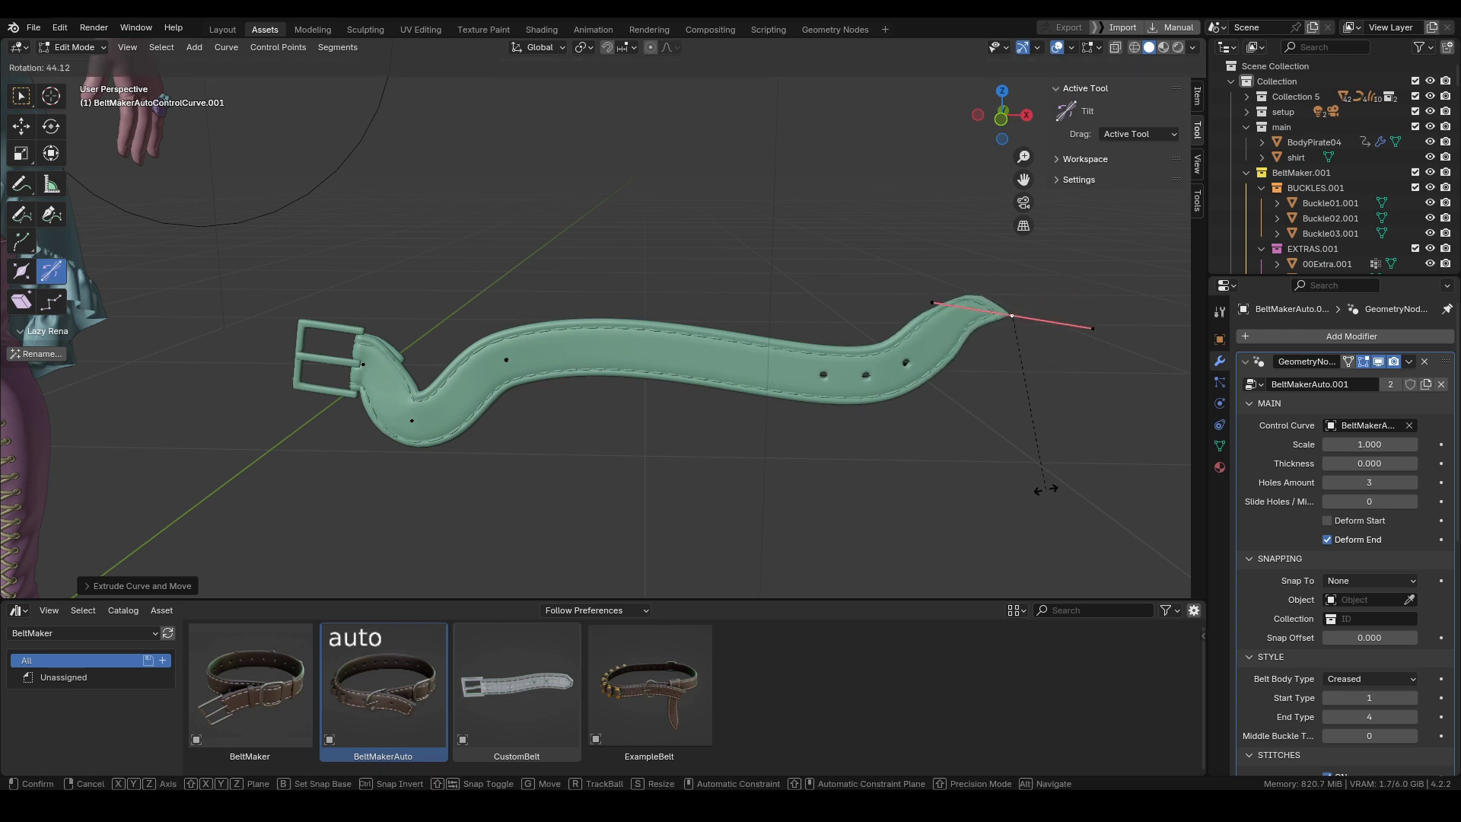
click(1044, 489)
shift+middle_drag(850, 377, 891, 394)
click(710, 382)
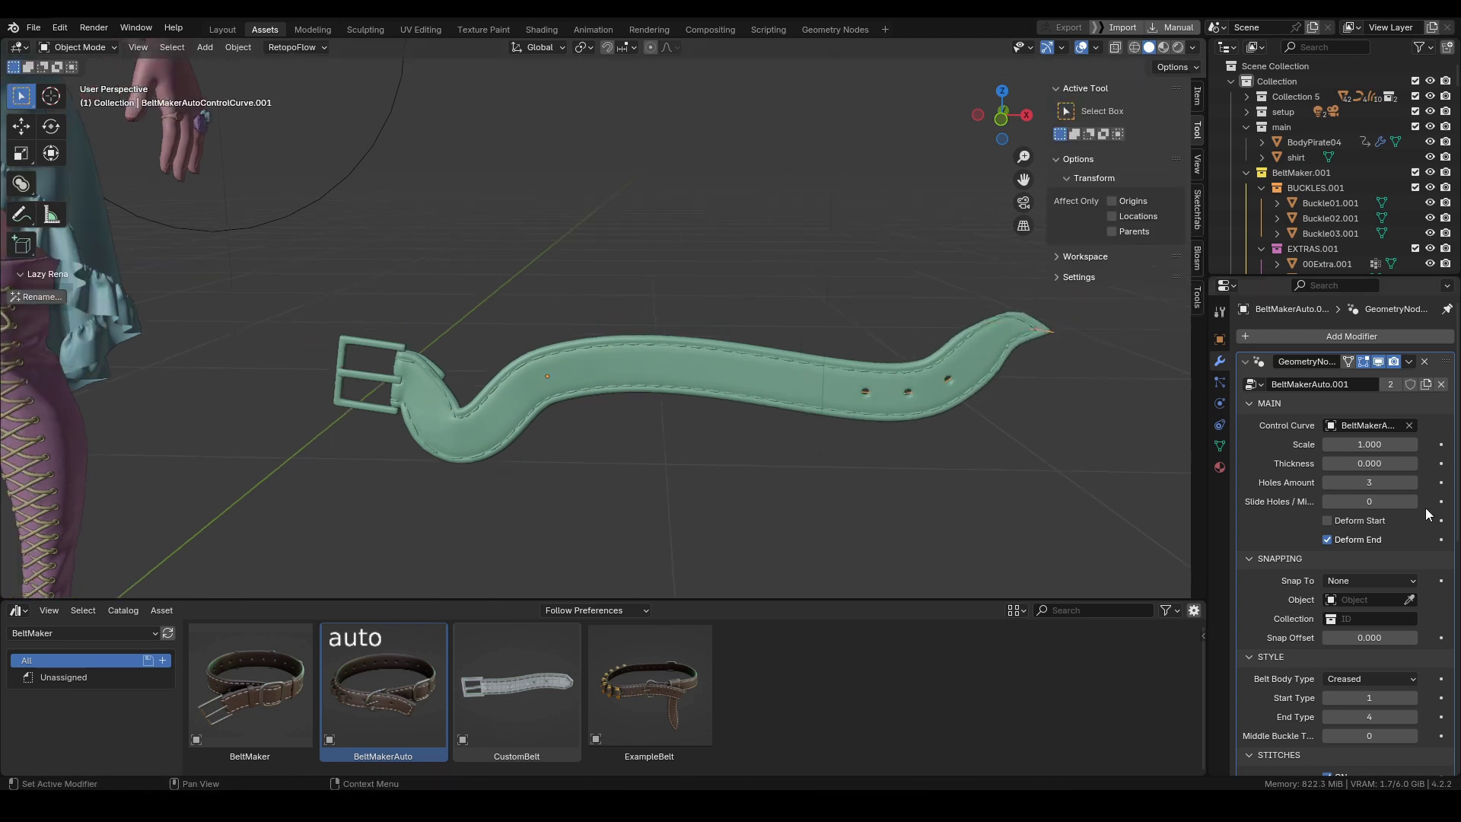
Try Deform Start on the belt, then leave both Deform Start and Deform End disabled.
click(1329, 522)
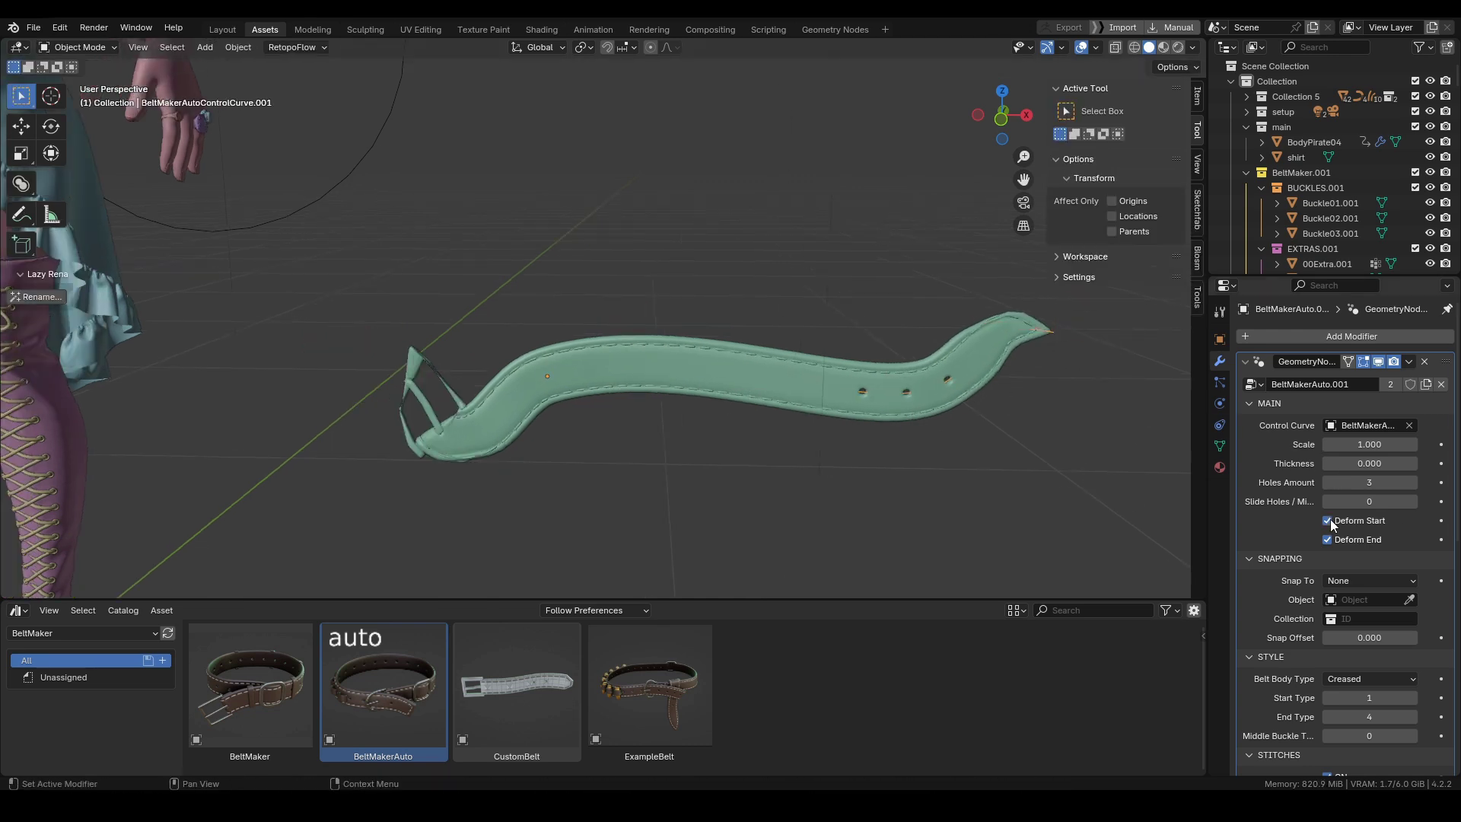
click(1327, 540)
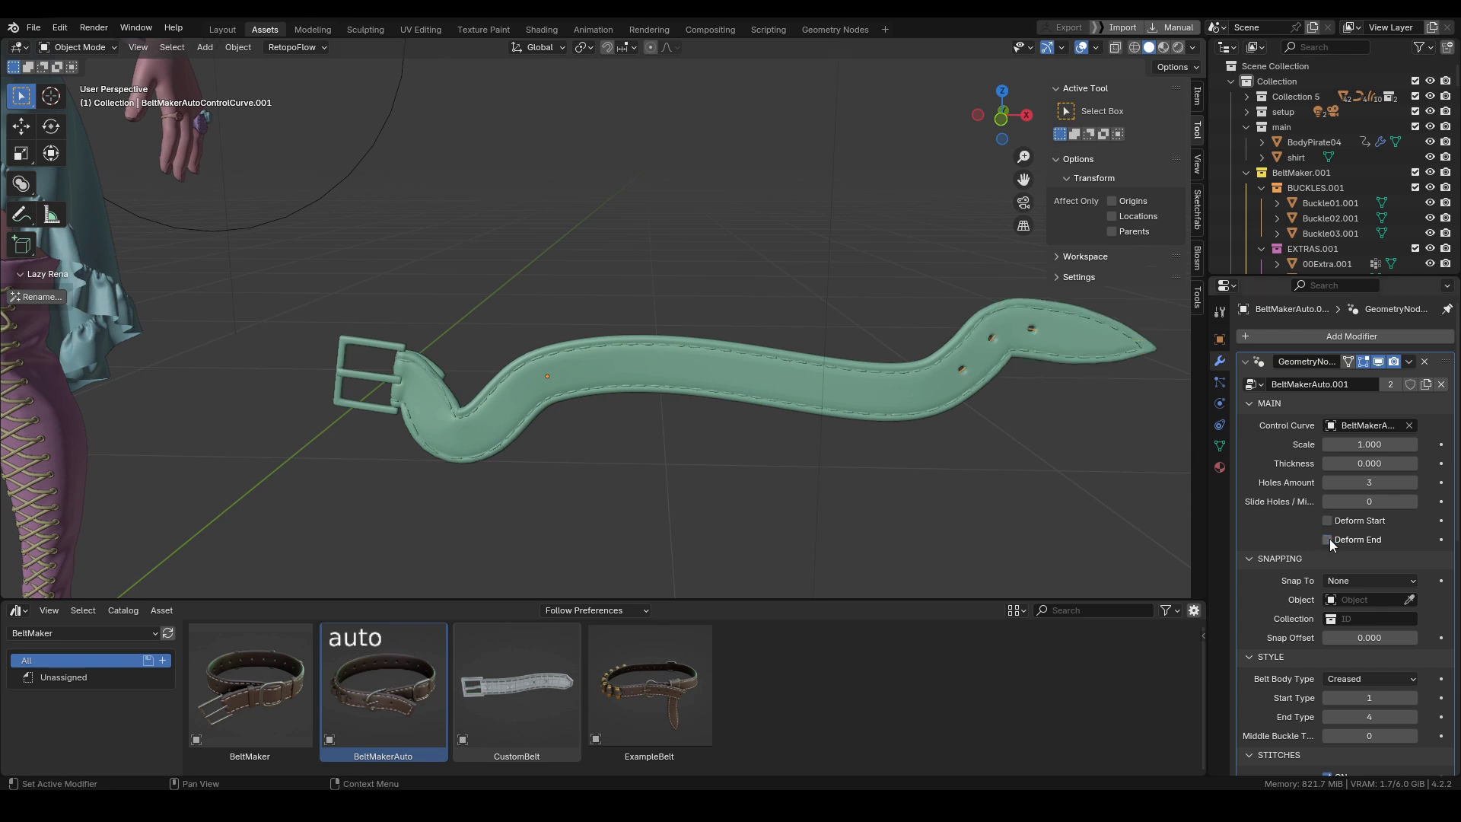
Edit the control curve's tip point by scaling and rotating its handles, and enable Deform End.
click(1149, 351)
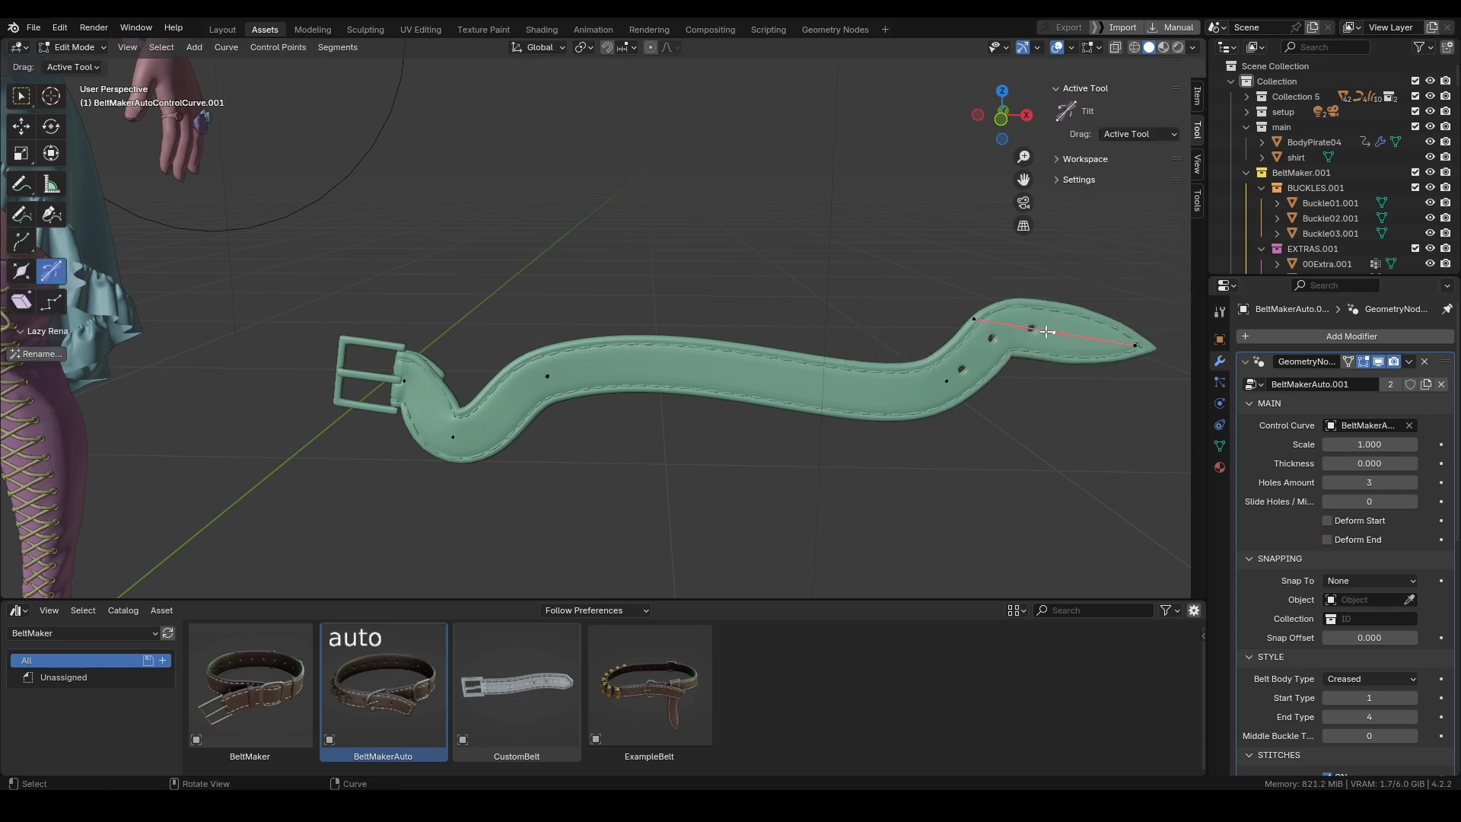
drag(1149, 352, 1126, 442)
key(s)
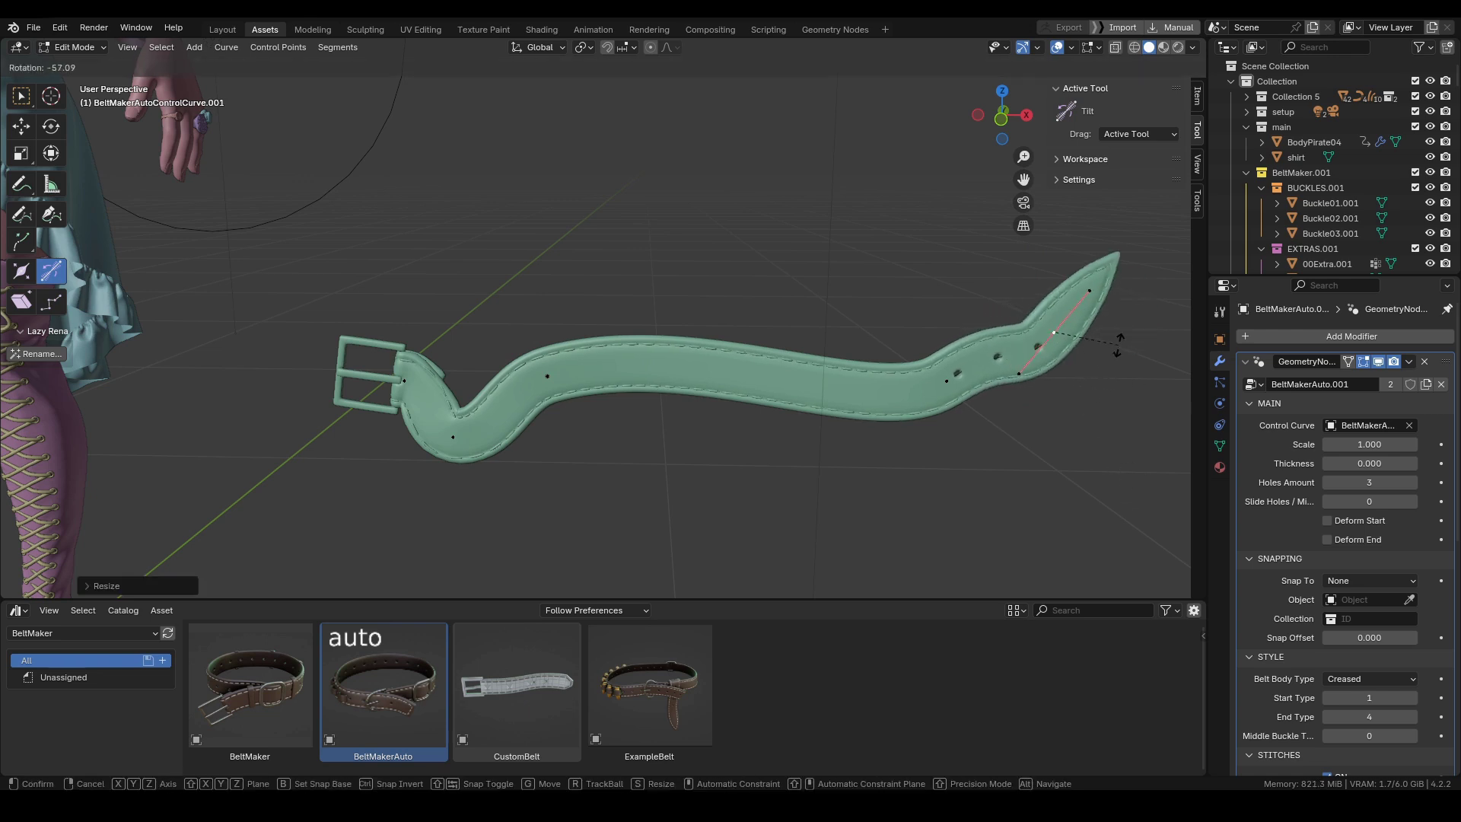
click(1117, 346)
click(1327, 540)
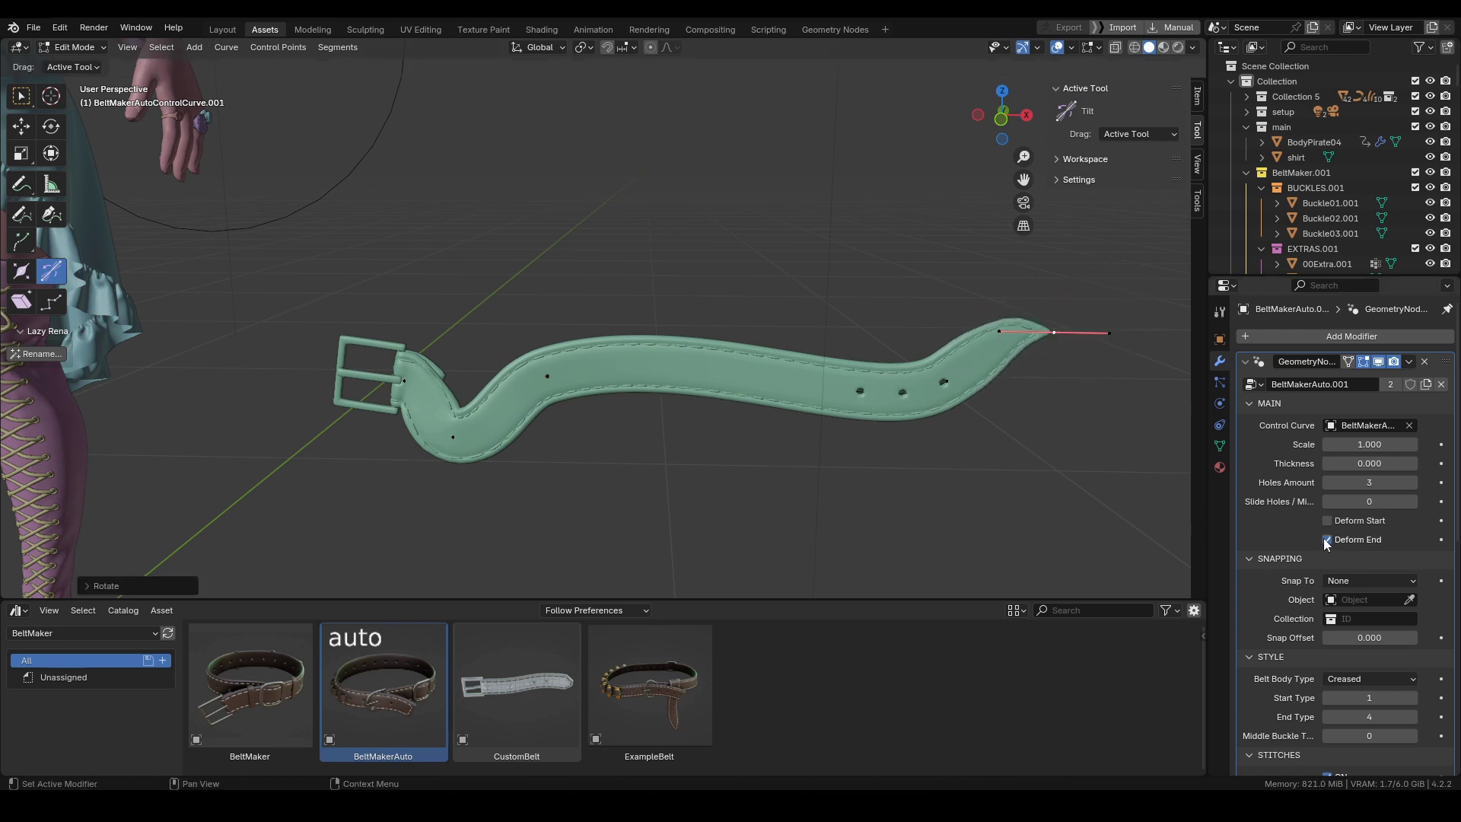
key(r)
key(Escape)
shift+middle_drag(902, 379, 898, 444)
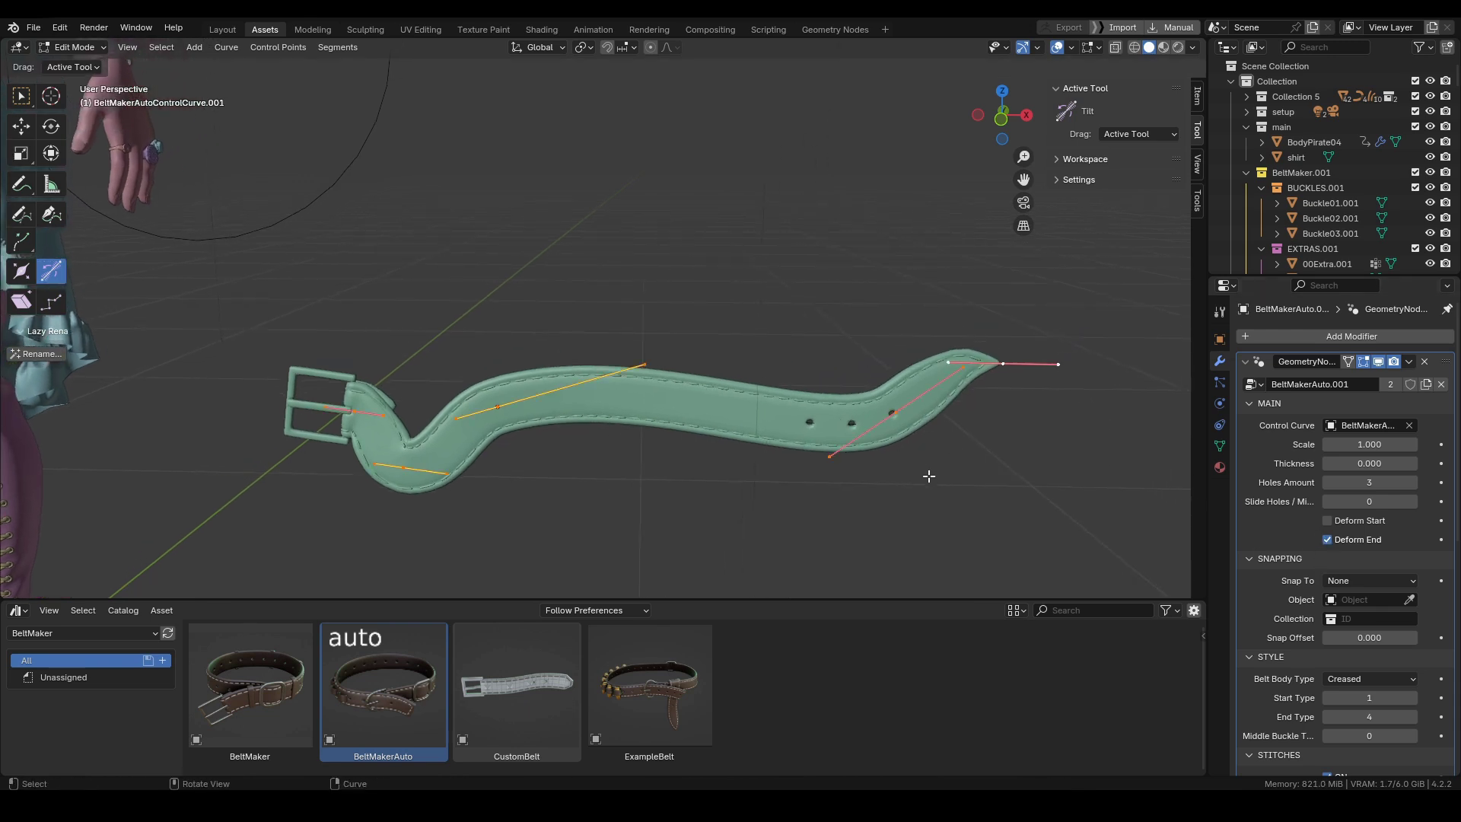
Tilt the control points at the belt's tip in Edit Mode, and show the belt in Material Preview shading in Object Mode.
drag(1032, 503, 812, 259)
mouse_move(813, 259)
middle_down()
mouse_move(783, 323)
mouse_move(792, 358)
middle_up()
key(z)
click(798, 442)
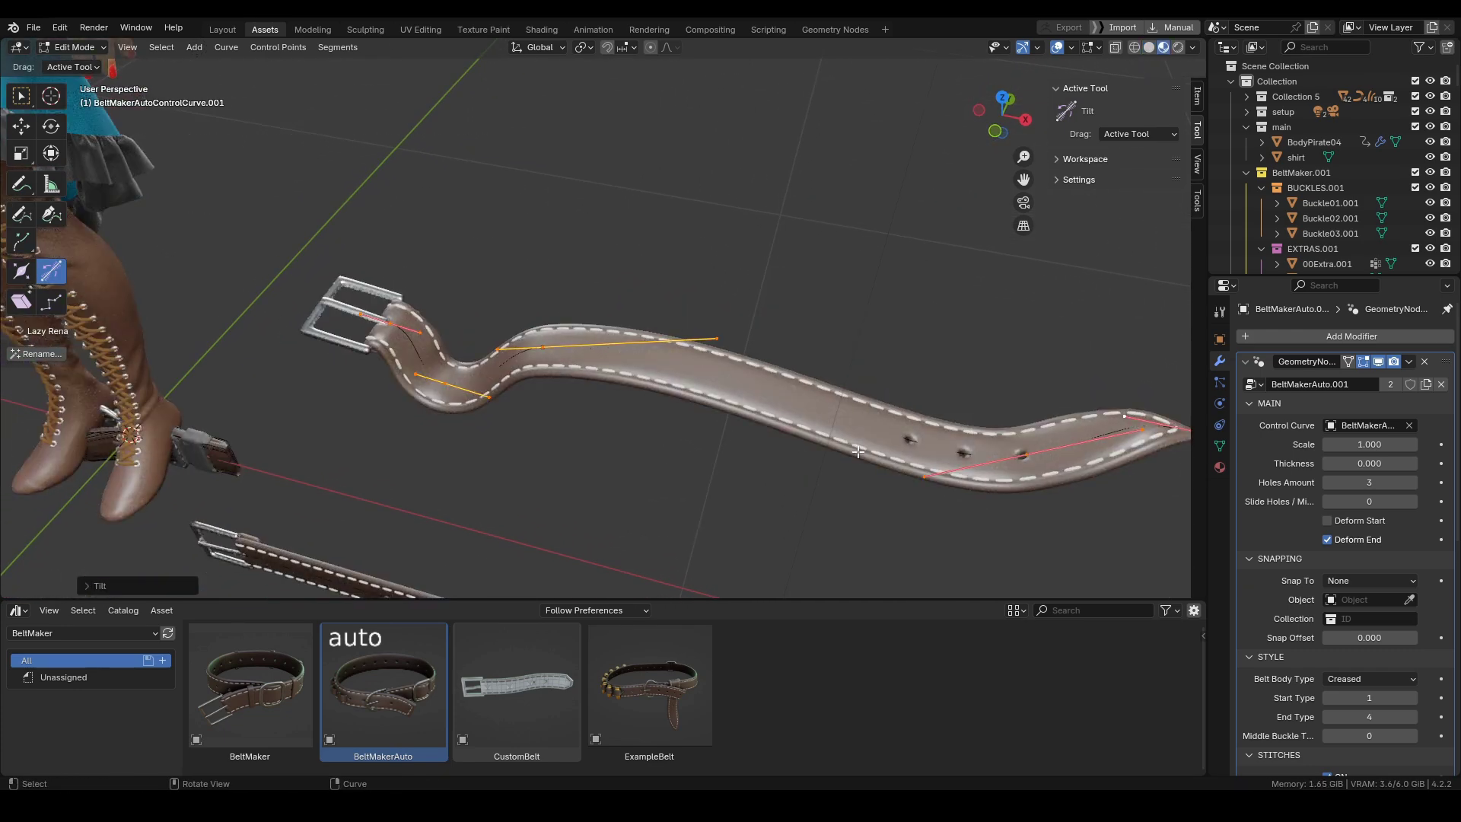
click(774, 422)
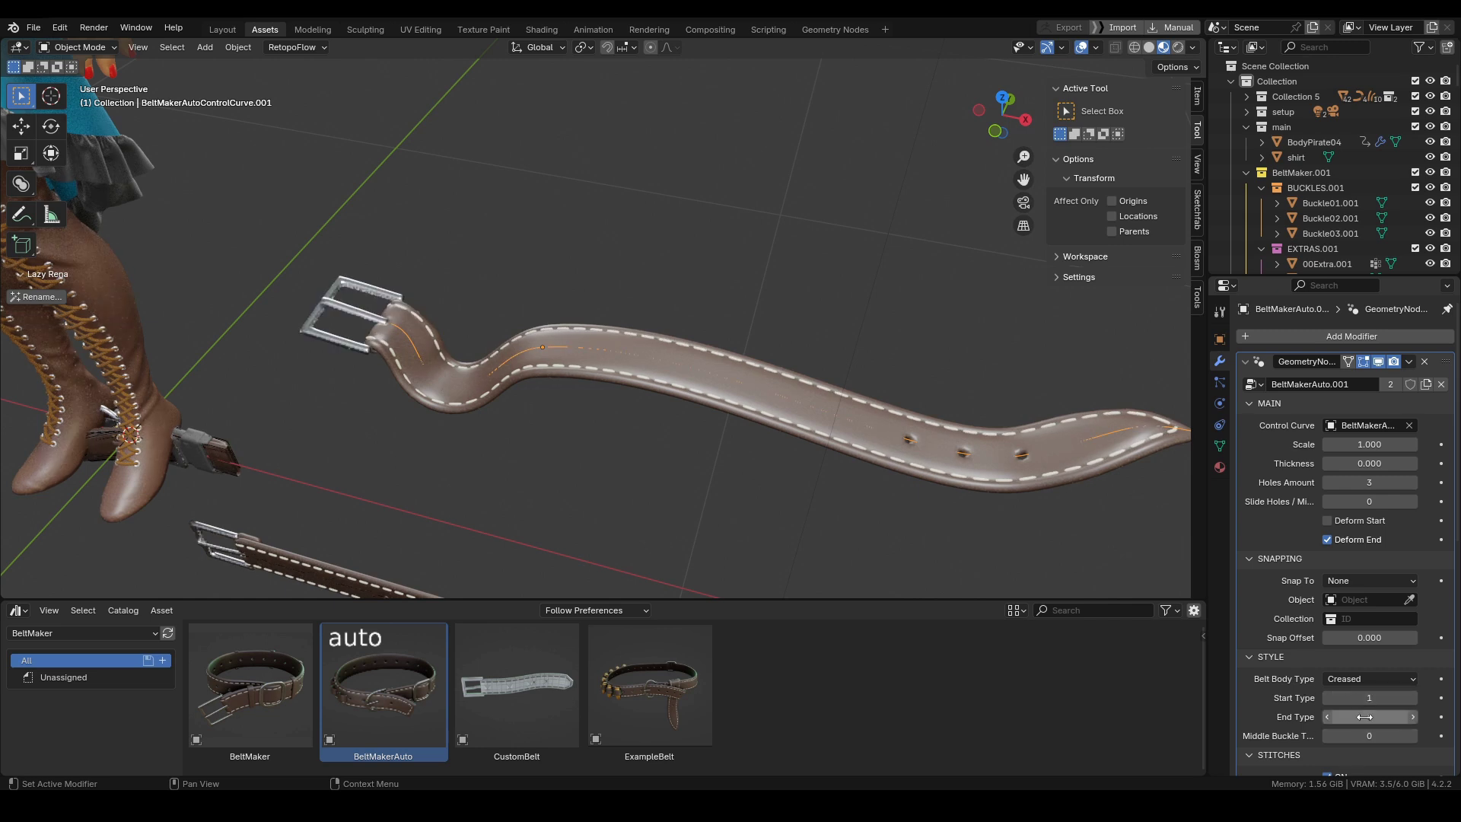
Cycle the belt's End Type to 1 and disable Deform End.
click(1327, 717)
click(1327, 717)
click(1327, 716)
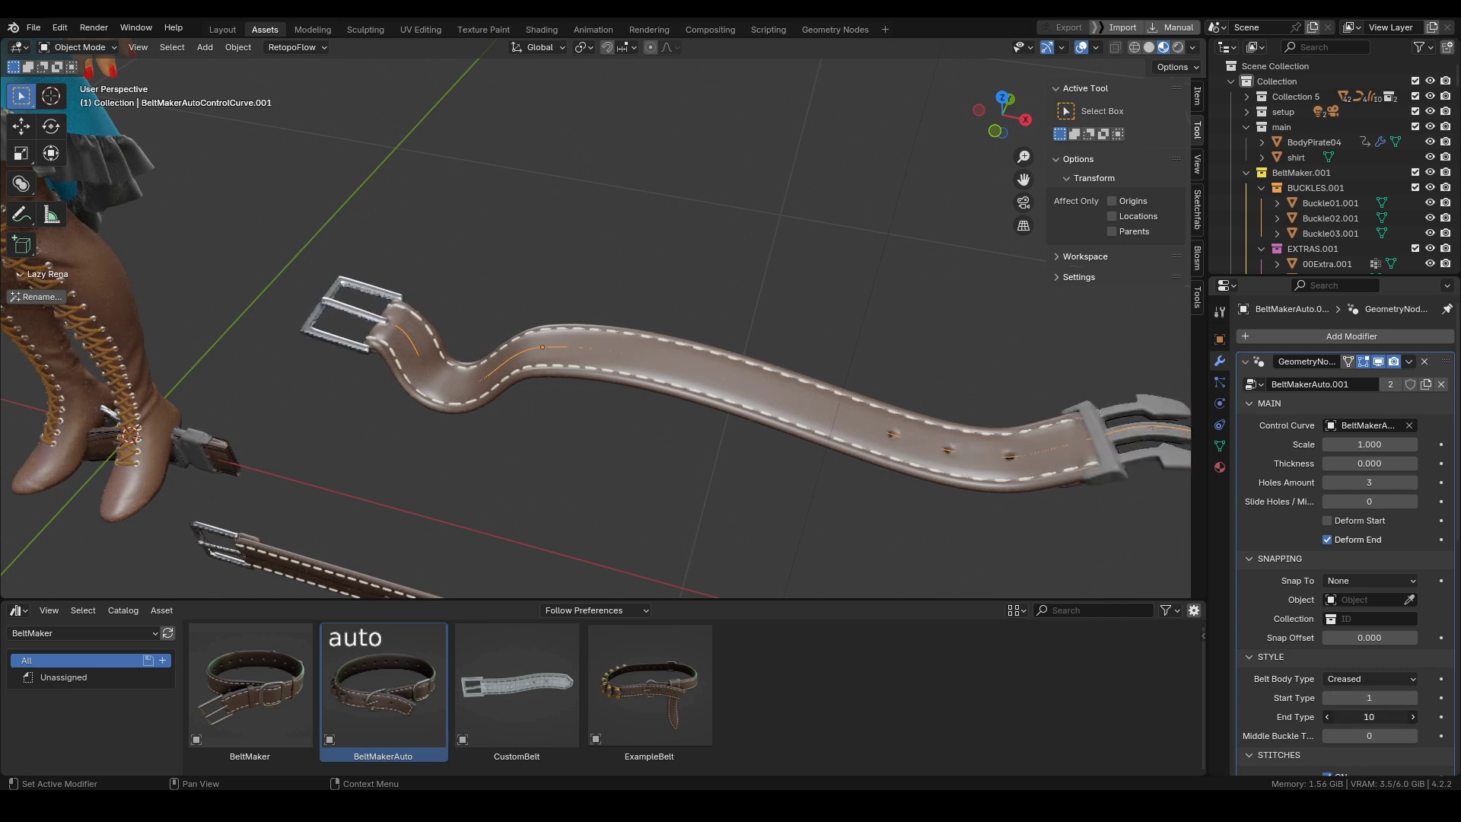
shift+middle_drag(949, 514, 877, 451)
scroll(845, 426, down, 1)
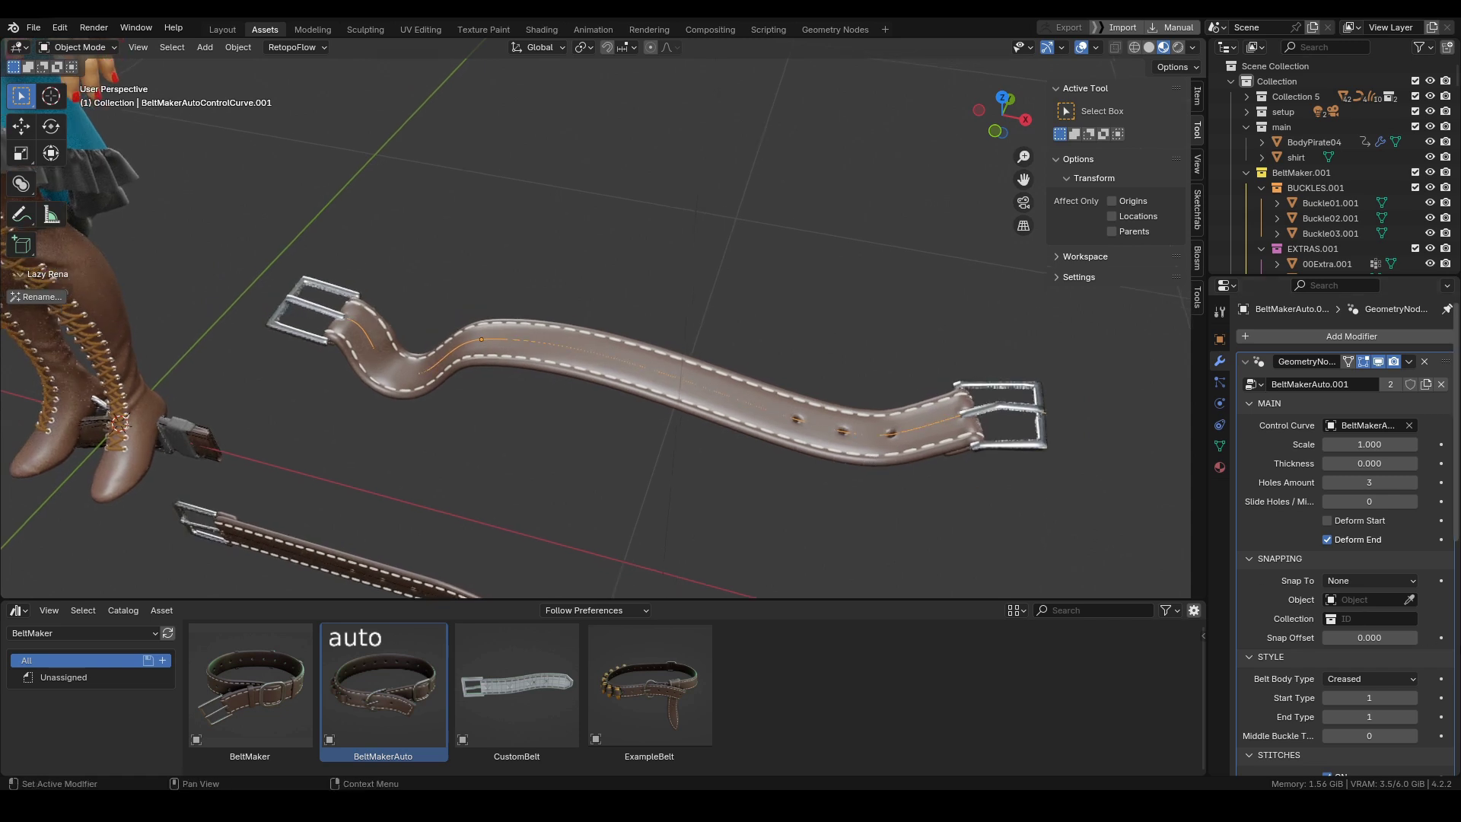
click(1327, 540)
scroll(942, 474, up, 2)
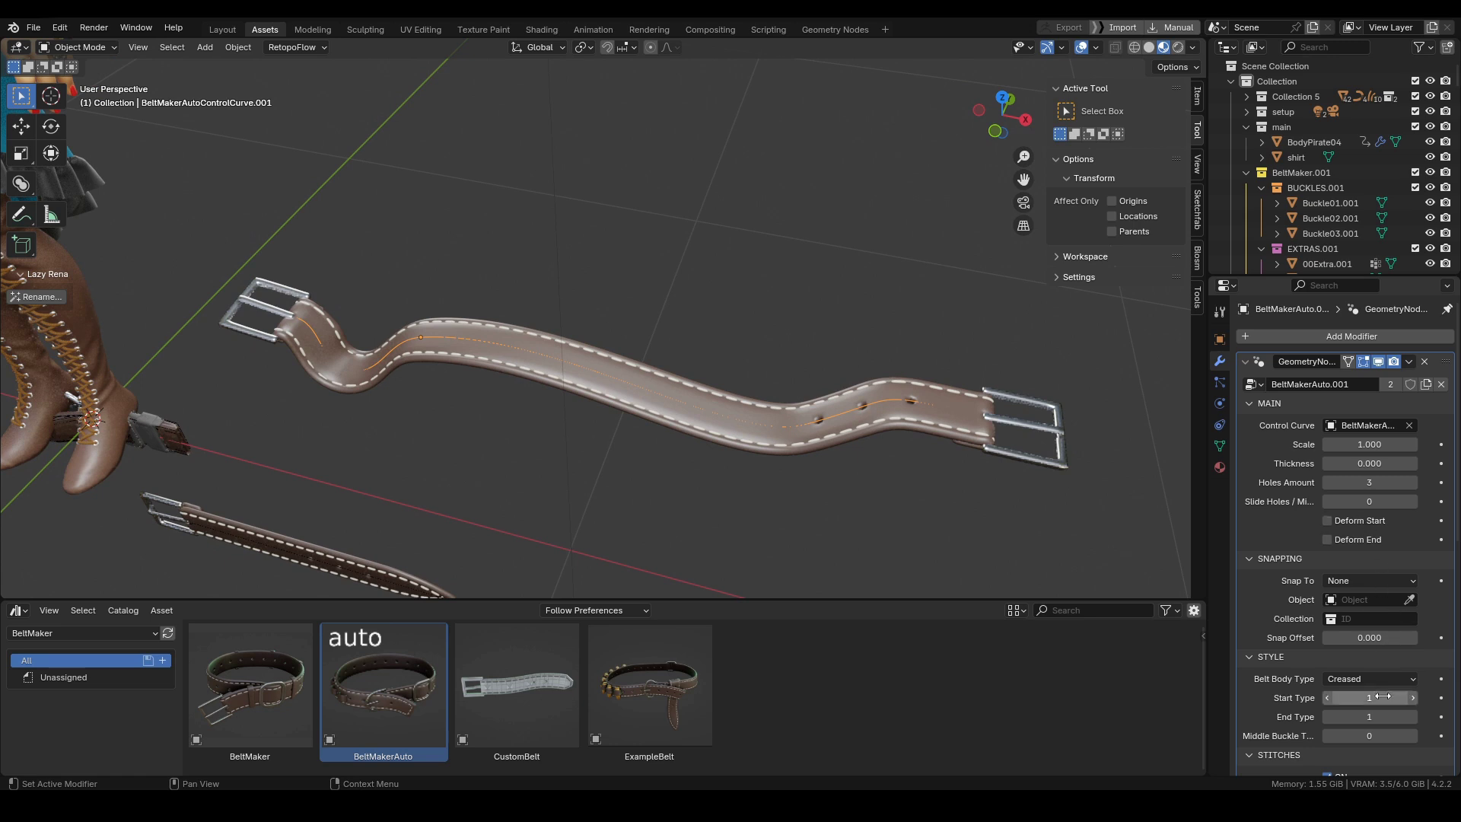
Set the Middle Buckle Type to 6 and try sliding the holes and middle buckle along the belt.
click(1412, 736)
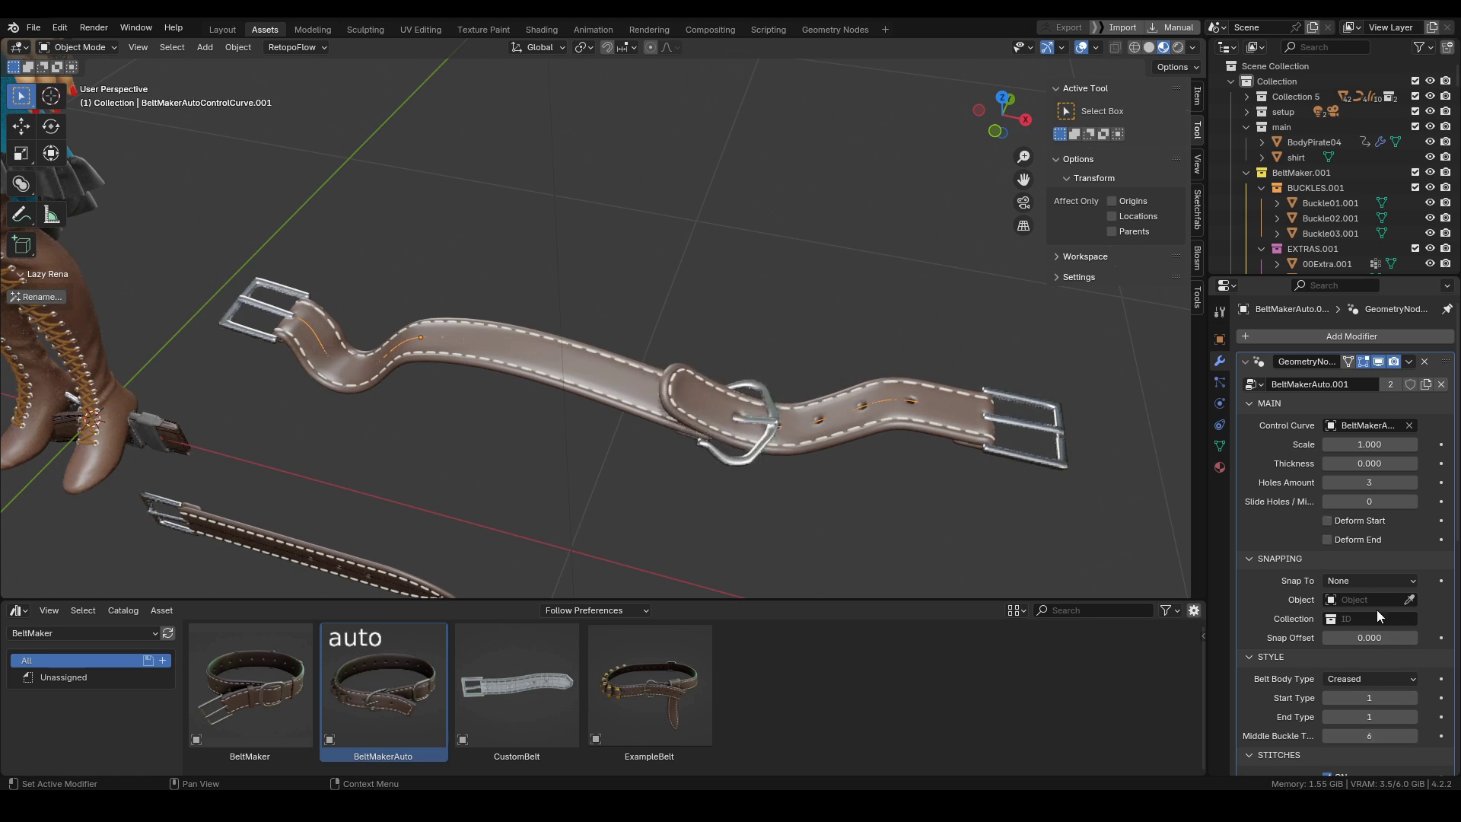
mouse_move(1369, 502)
mouse_down()
mouse_move(1427, 501)
mouse_move(1370, 501)
mouse_up()
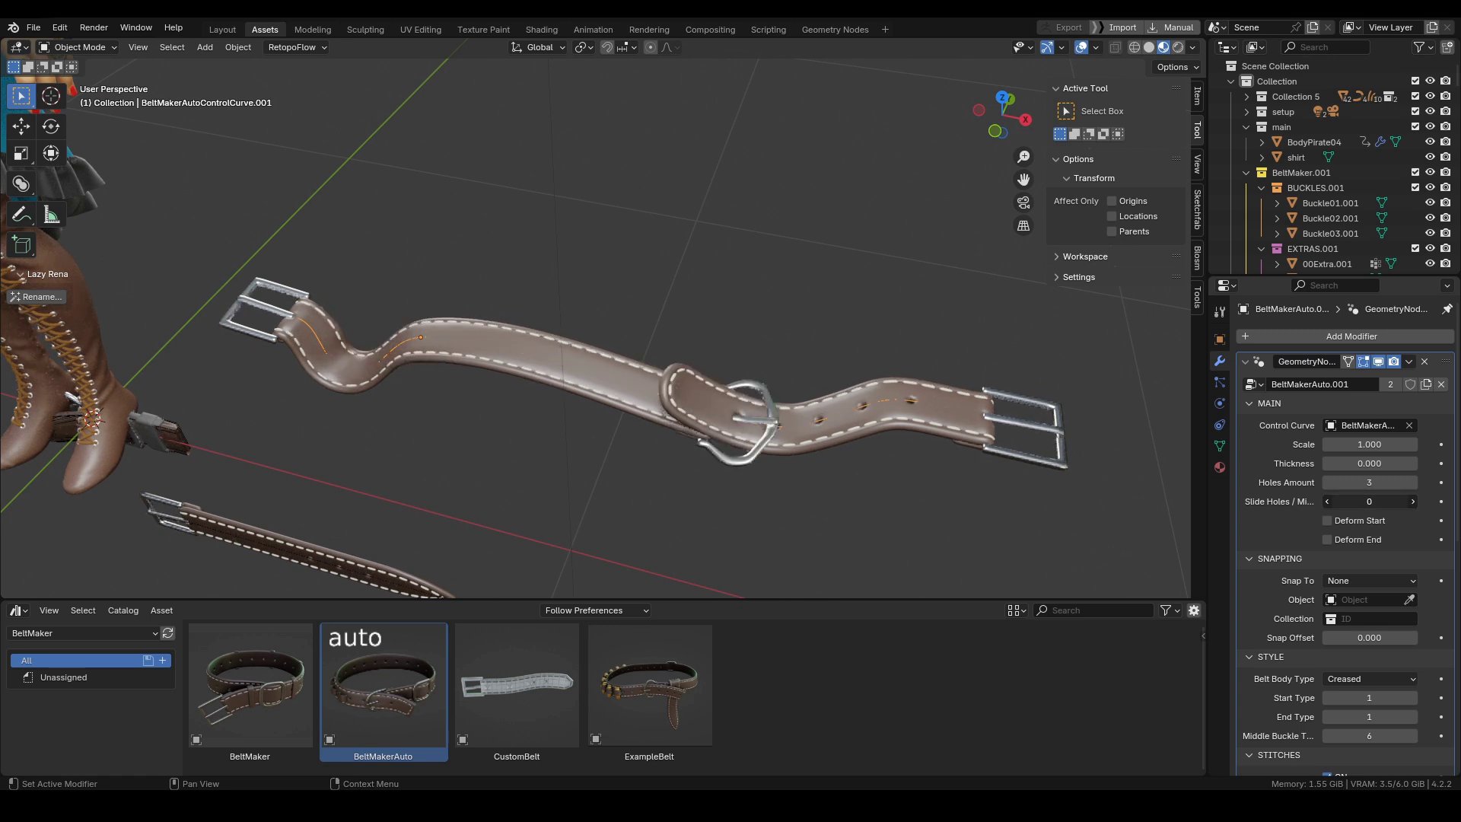
Increase the belt's Holes Amount by several holes.
click(1414, 481)
click(1414, 482)
click(1414, 481)
click(1414, 482)
click(1414, 482)
click(1414, 482)
shift+middle_drag(774, 452, 779, 474)
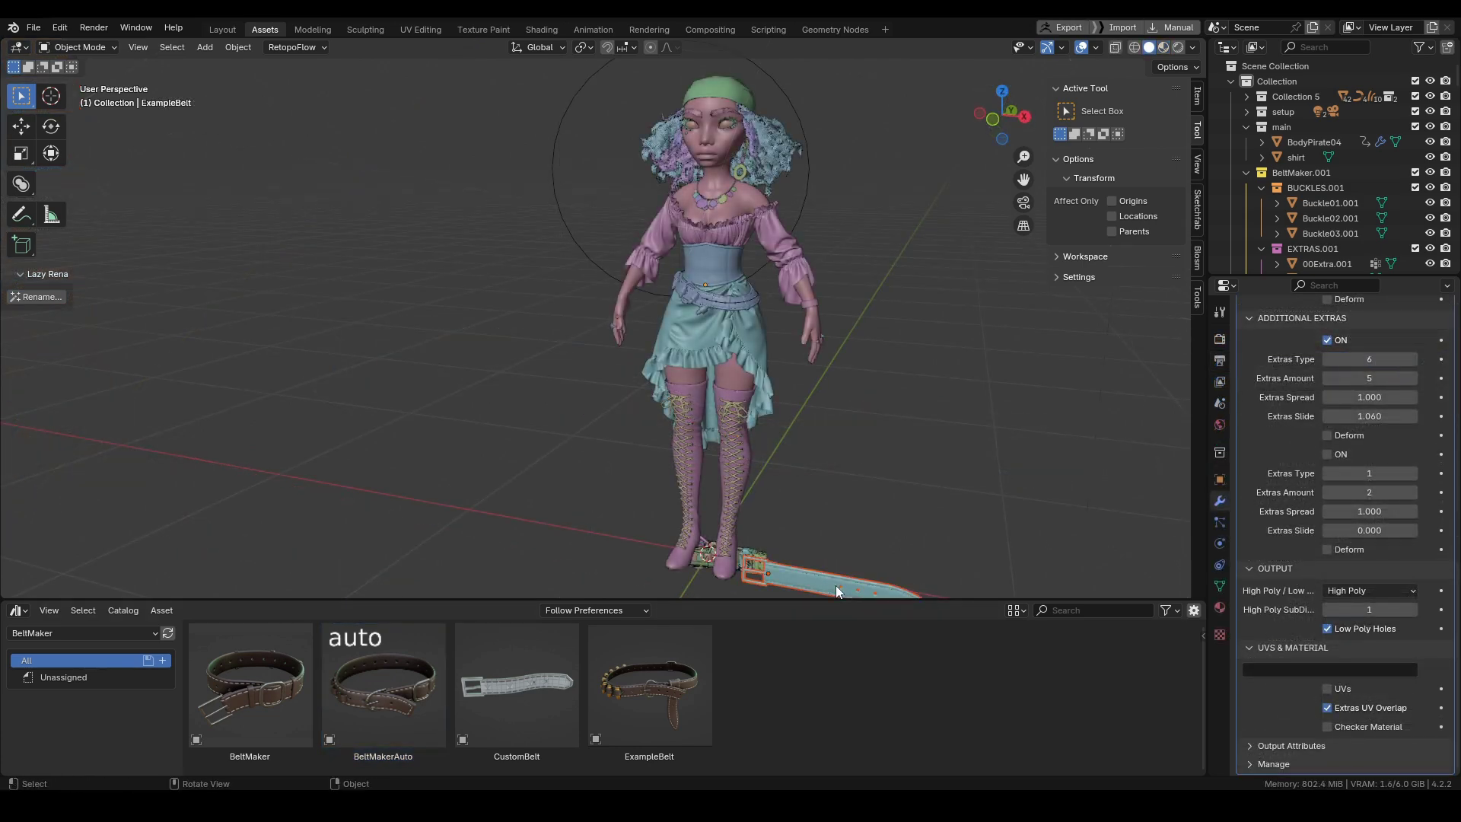
Move the remaining BeltMakerAuto belt and its control curve from the boots up in front of the character's waist.
middle_drag(632, 482, 638, 452)
key(g)
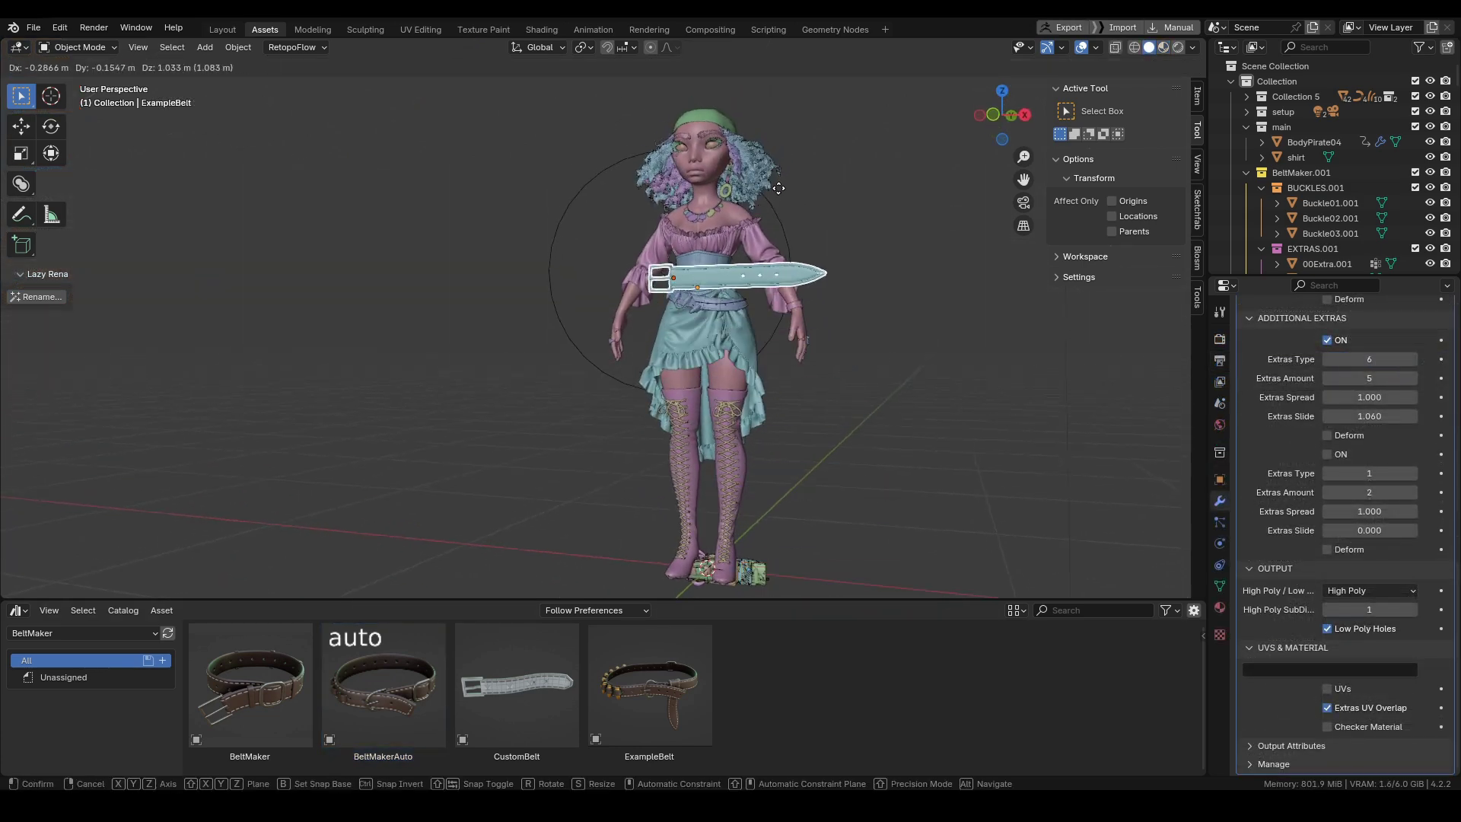
click(773, 263)
scroll(777, 266, down, 2)
middle_drag(629, 318, 574, 190)
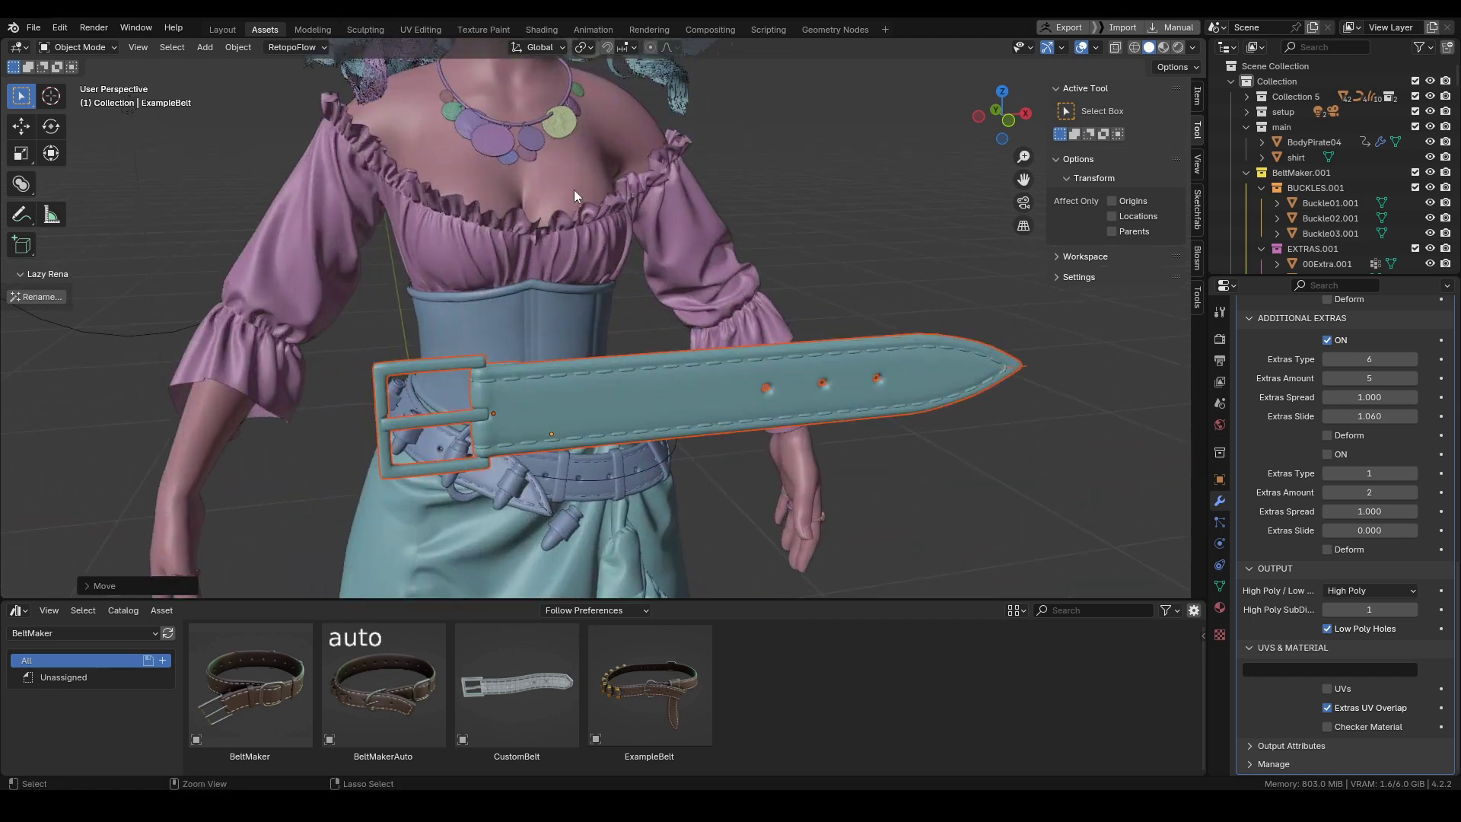
middle_drag(600, 449, 744, 473)
middle_drag(749, 409, 841, 385)
Select the belt at the waist, set its modifier Scale to 0.413 and switch to Material Preview shading.
click(770, 332)
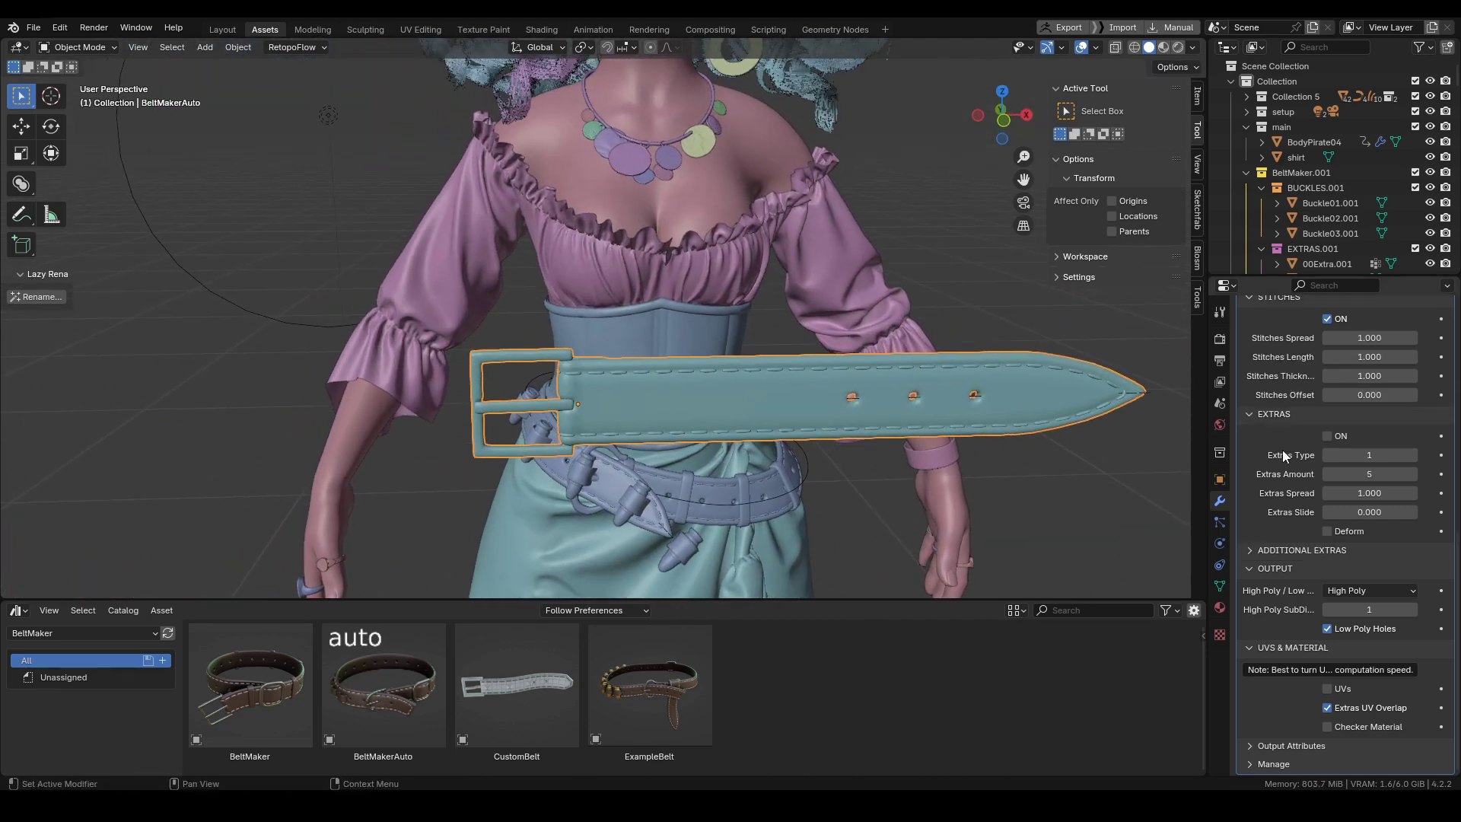
scroll(1349, 419, up, 9)
scroll(1348, 417, up, 6)
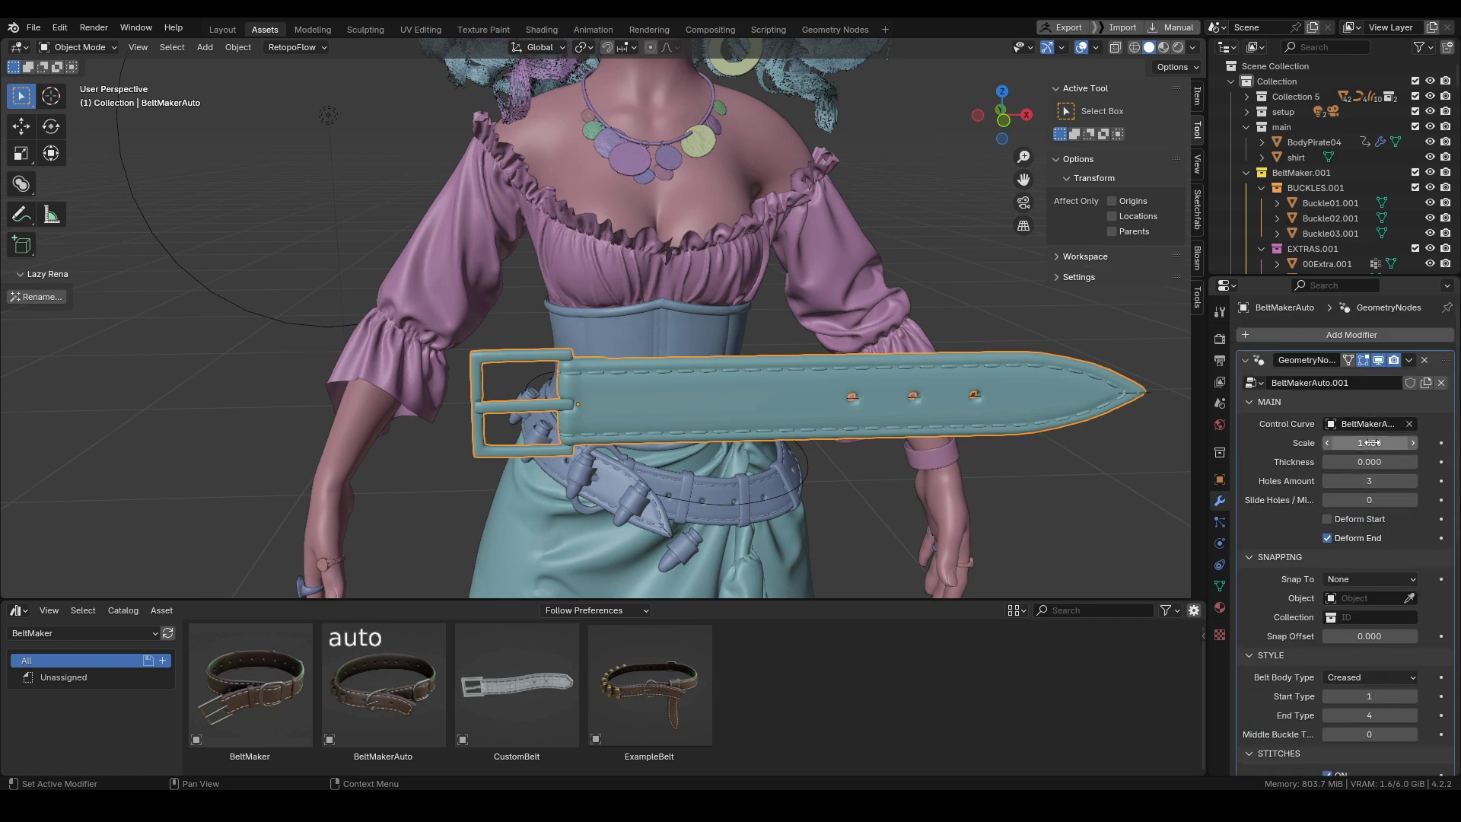
drag(1370, 443, 1305, 443)
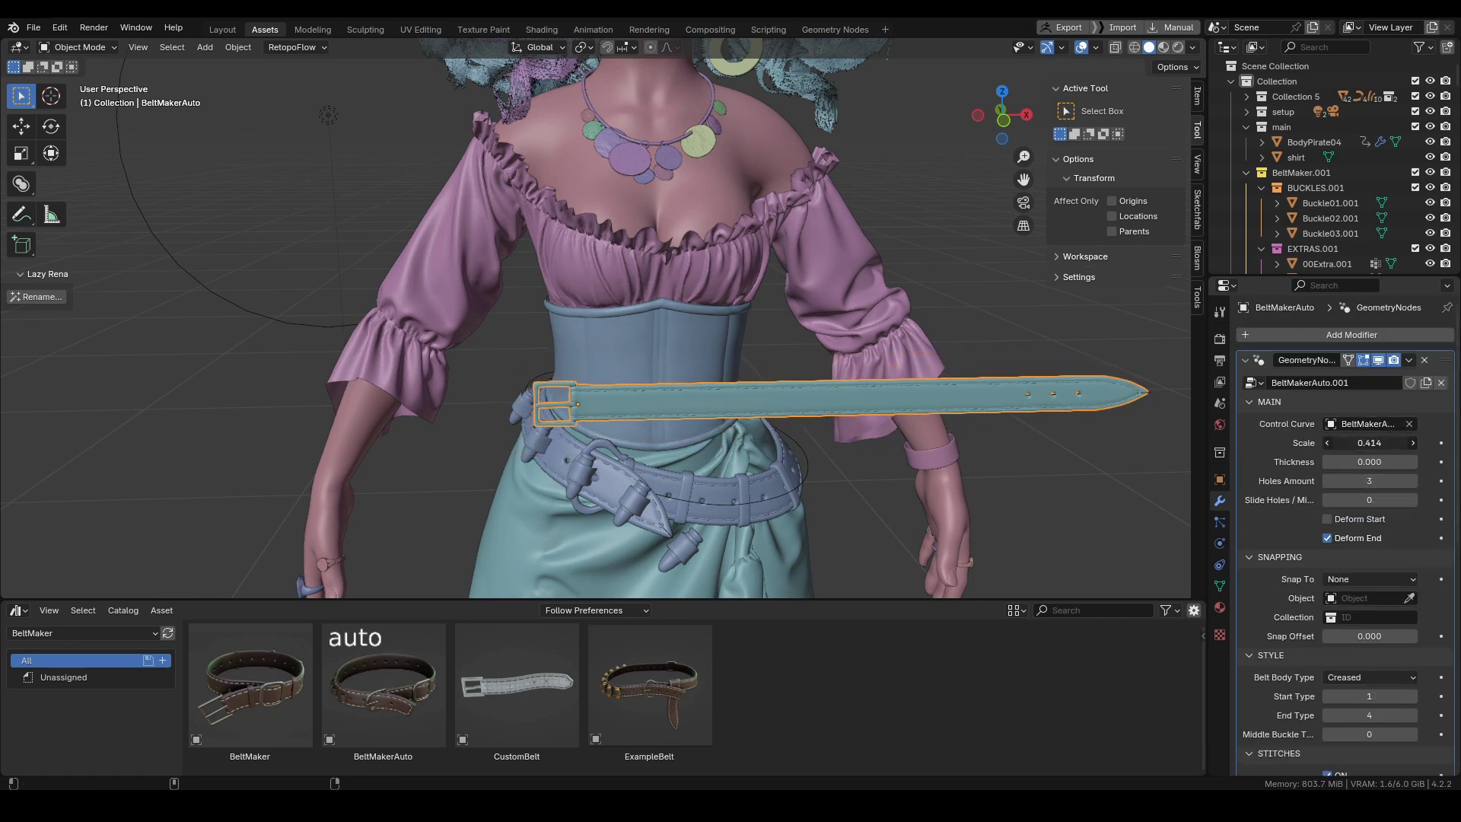
key(z)
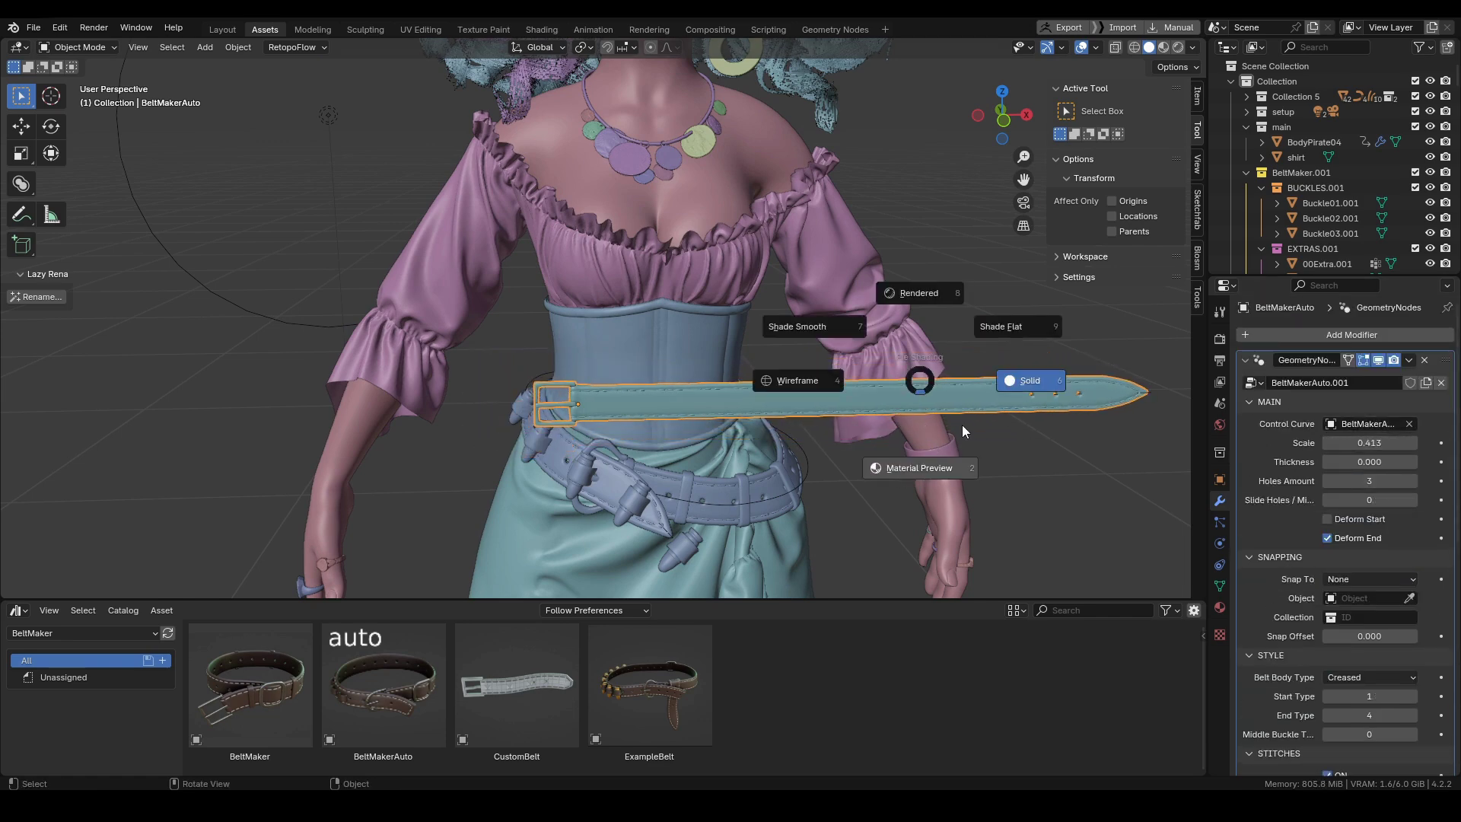
click(915, 467)
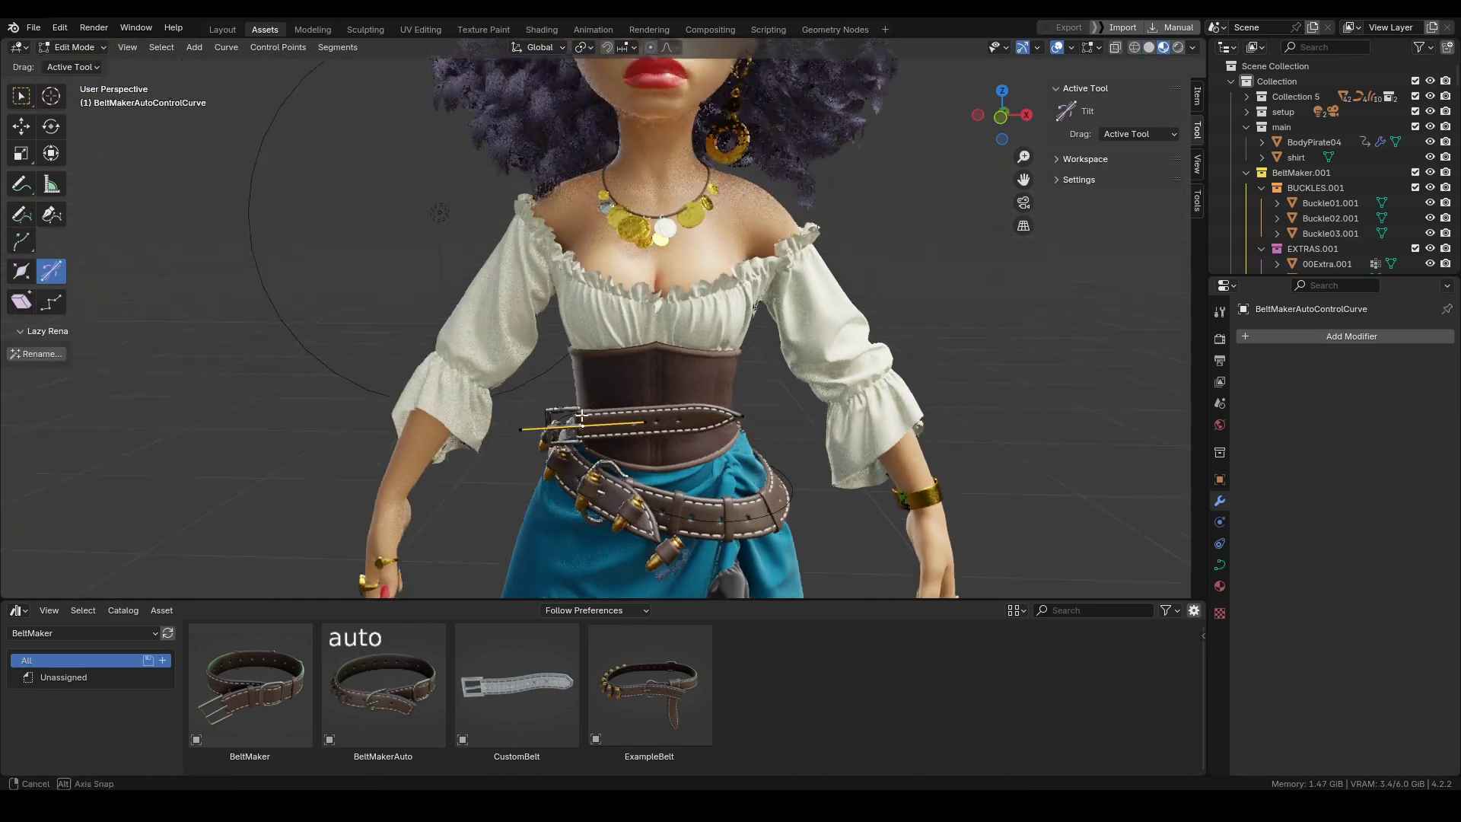